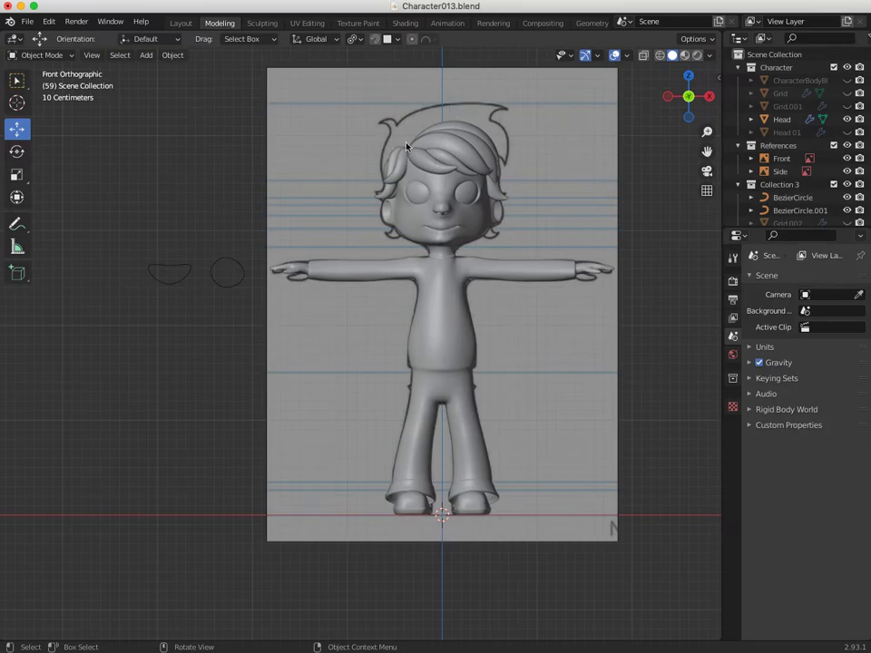
# Try wireframe and X-ray shading while excluding and restoring Collection 3, ending in solid view.
pyautogui.click(661, 56)
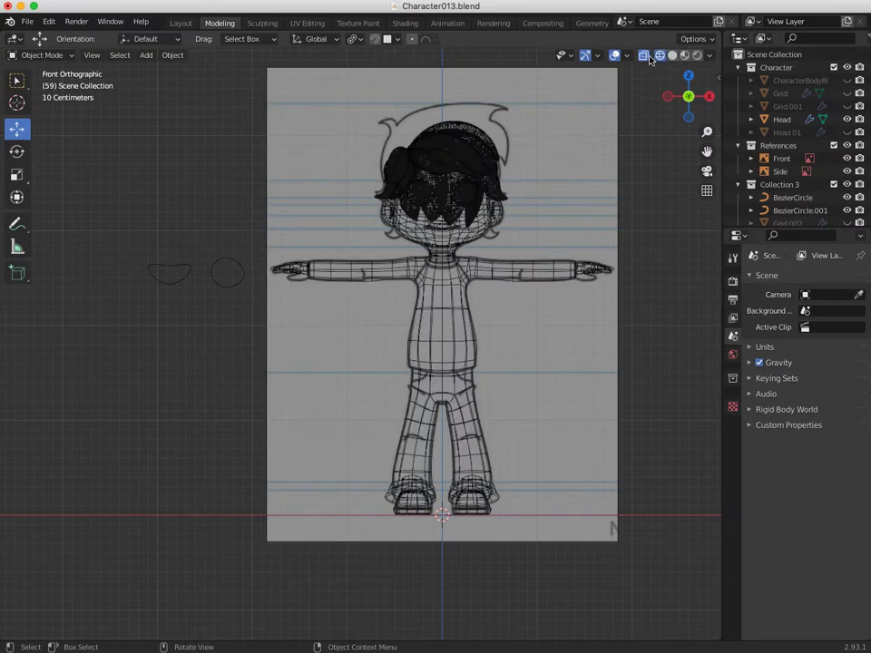
pyautogui.click(673, 56)
pyautogui.click(643, 56)
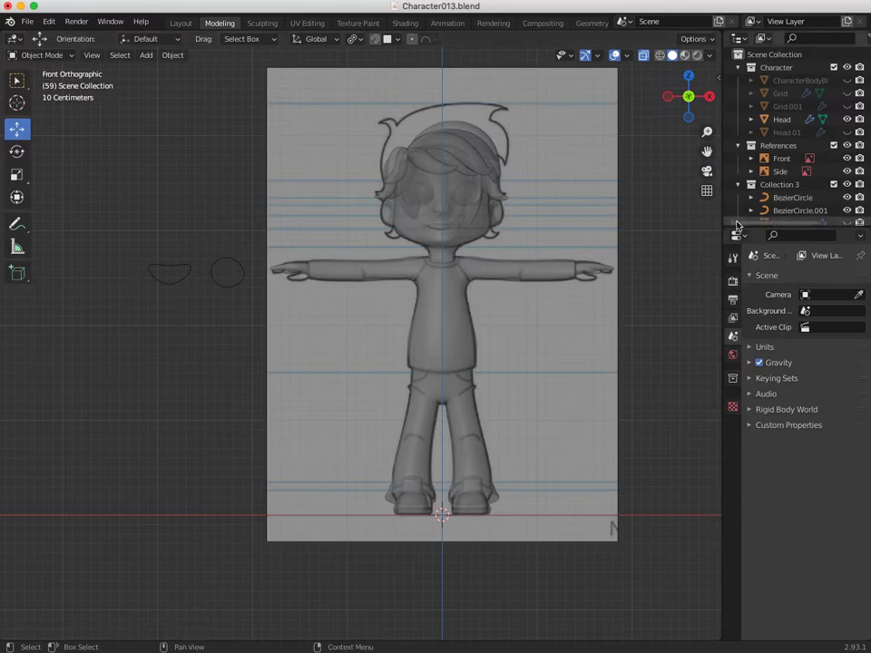
pyautogui.click(835, 185)
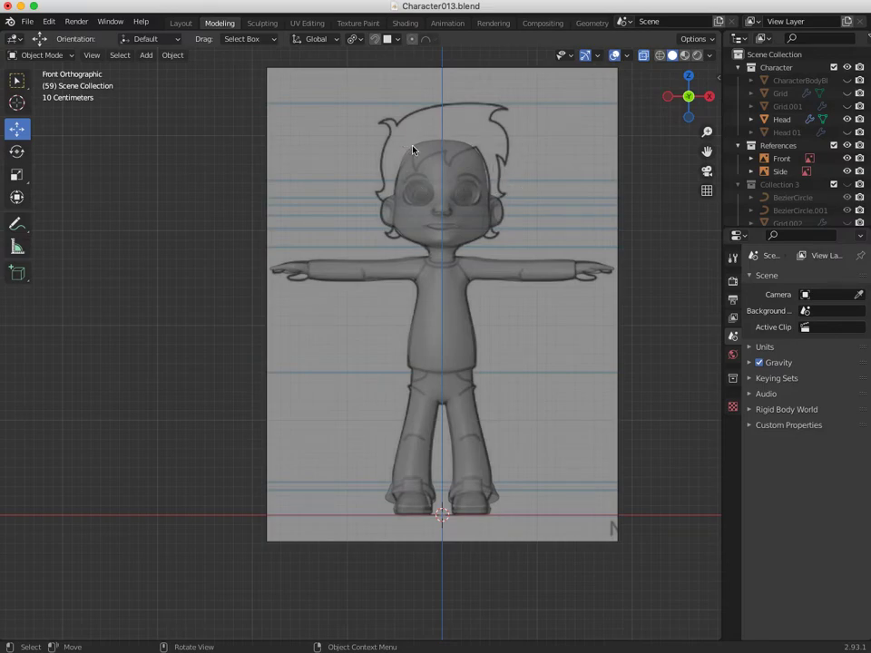
pyautogui.click(847, 185)
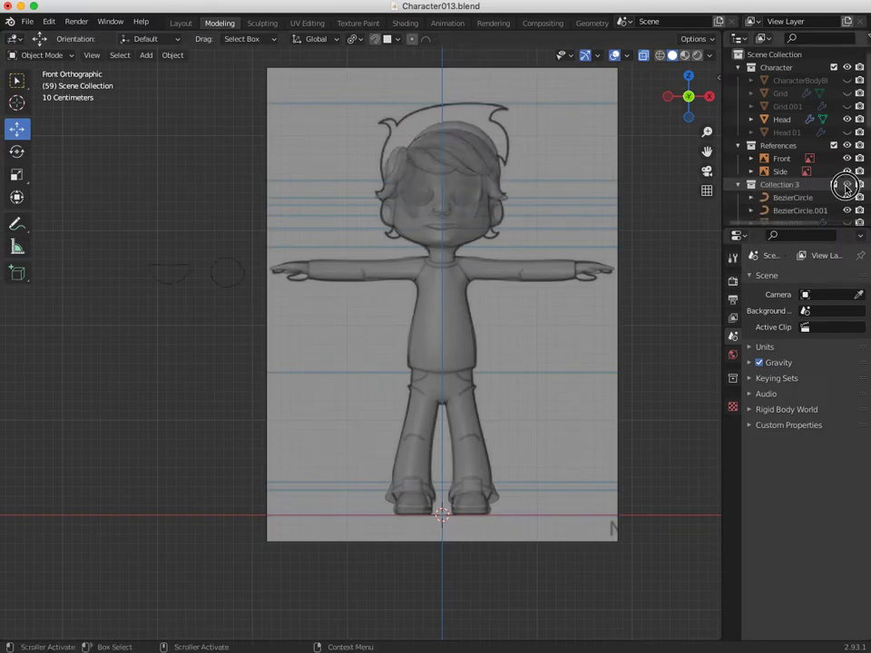
pyautogui.click(643, 55)
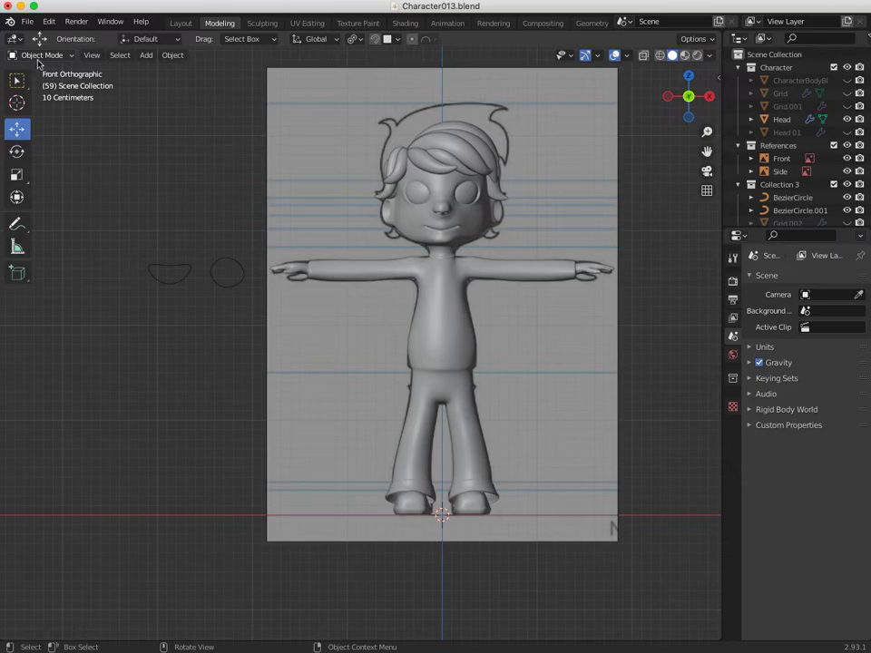
# Orbit around the character, then hide Collection 3's hair and profile circles.
pyautogui.moveTo(430, 186); pyautogui.dragTo(372, 281, button='middle')
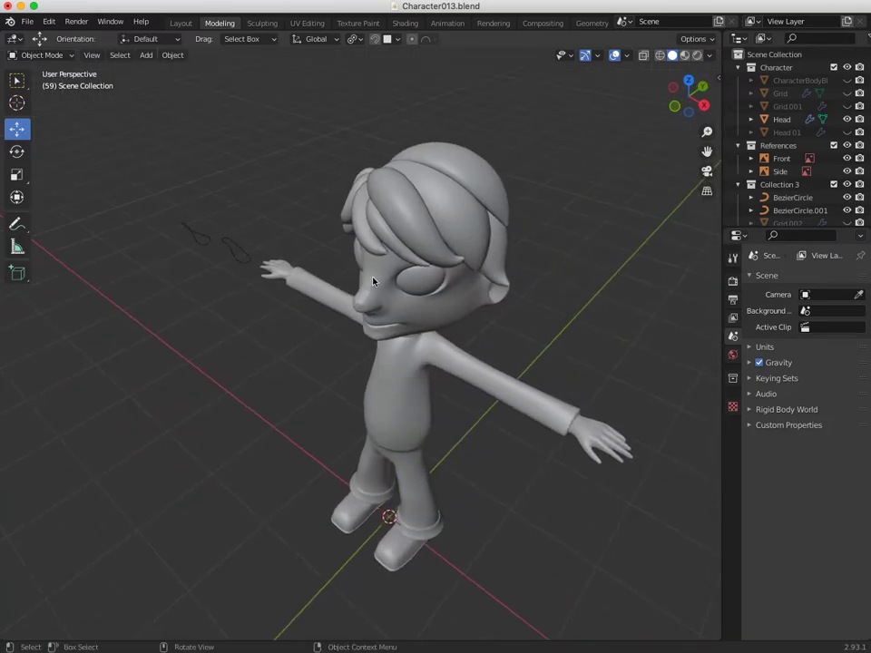
pyautogui.moveTo(419, 221); pyautogui.dragTo(282, 148, button='middle')
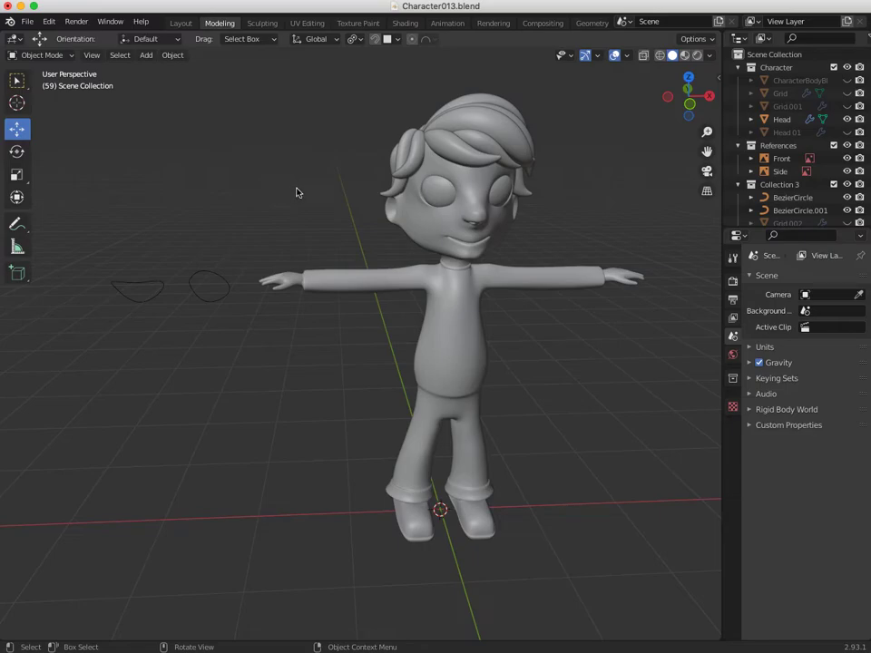
pyautogui.click(846, 184)
pyautogui.moveTo(215, 329); pyautogui.dragTo(209, 327, button='middle')
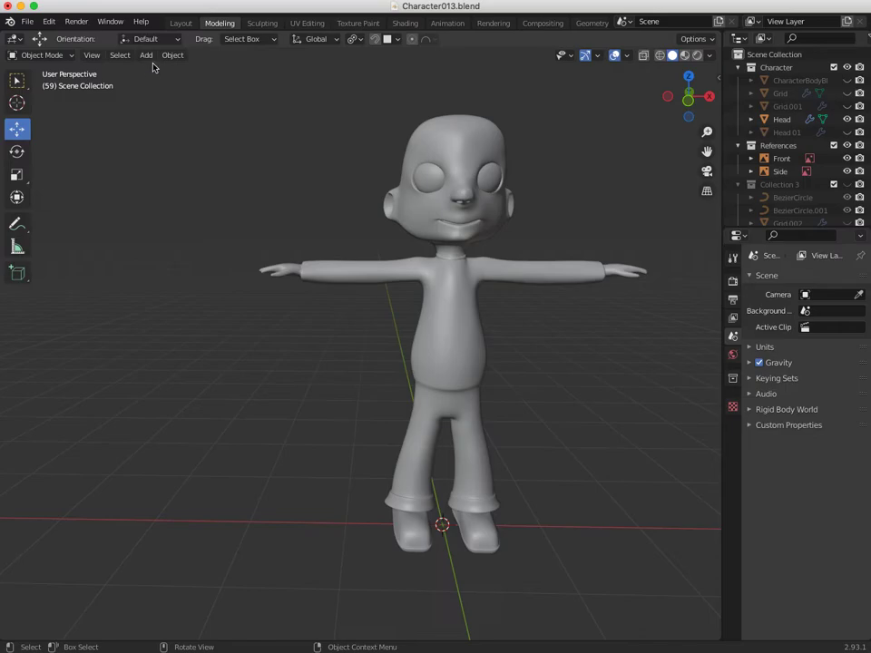
# Add a Path curve and move it left of the character and upward.
pyautogui.click(147, 55)
pyautogui.moveTo(151, 87)
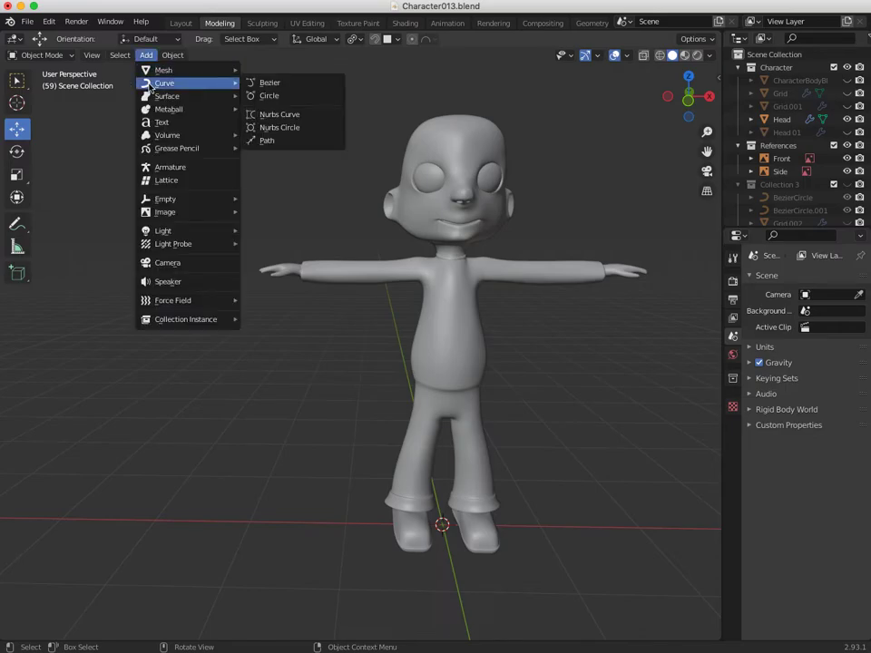
pyautogui.click(266, 141)
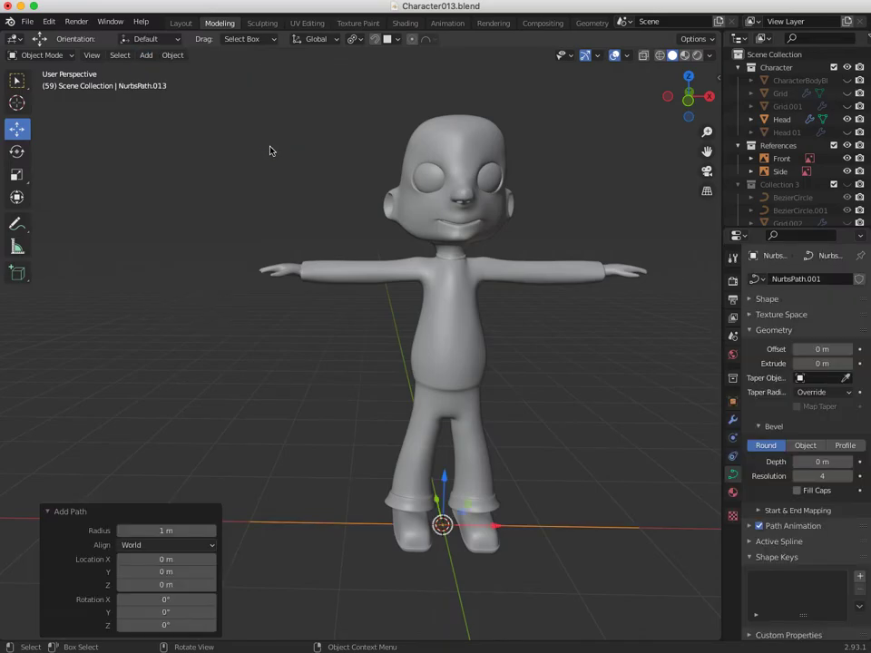
pyautogui.moveTo(496, 528); pyautogui.dragTo(314, 500)
pyautogui.moveTo(257, 472); pyautogui.dragTo(240, 392)
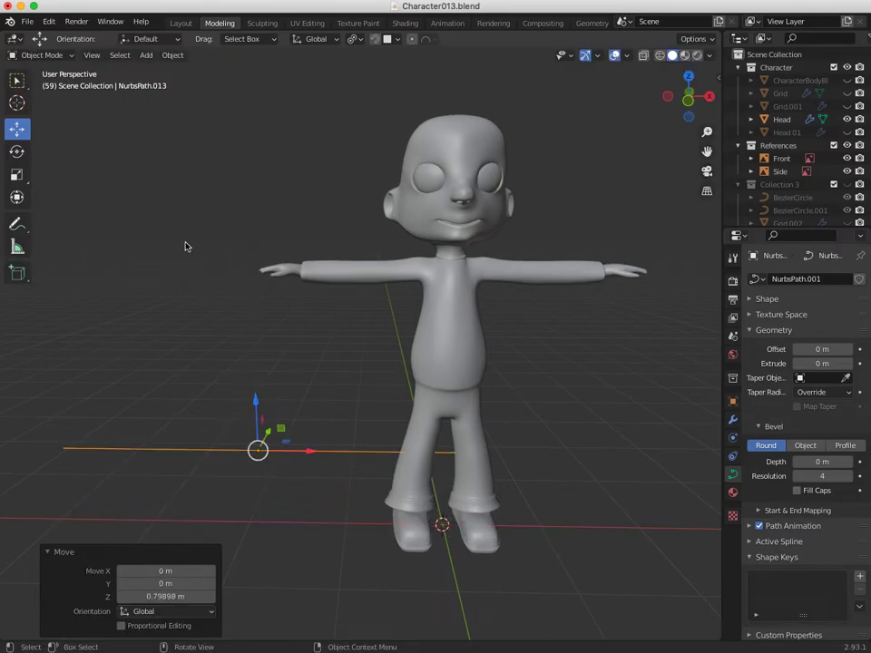
# Add a Bezier circle, move it left along X, then up along Z to the path.
pyautogui.click(149, 56)
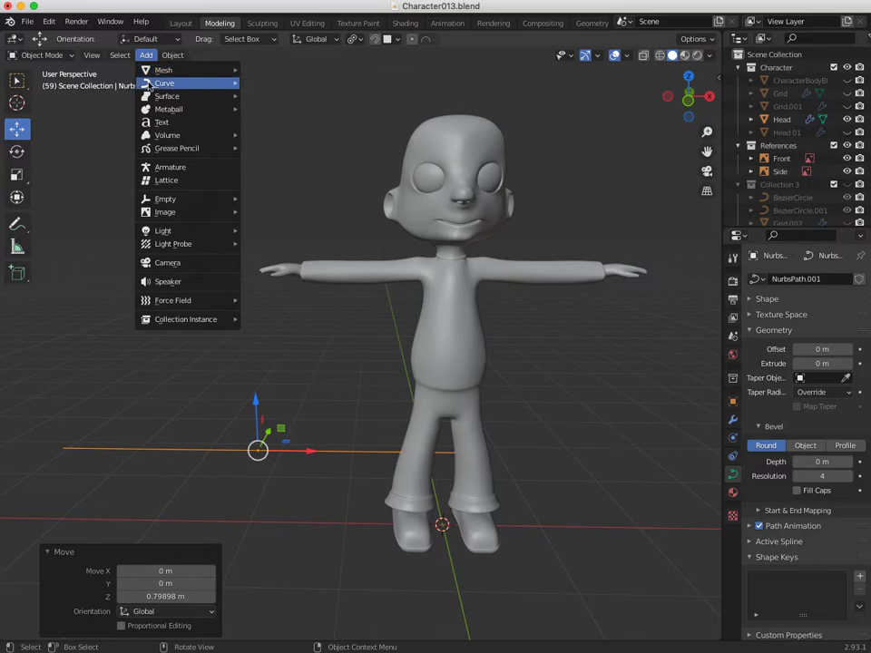
pyautogui.moveTo(196, 82)
pyautogui.click(264, 95)
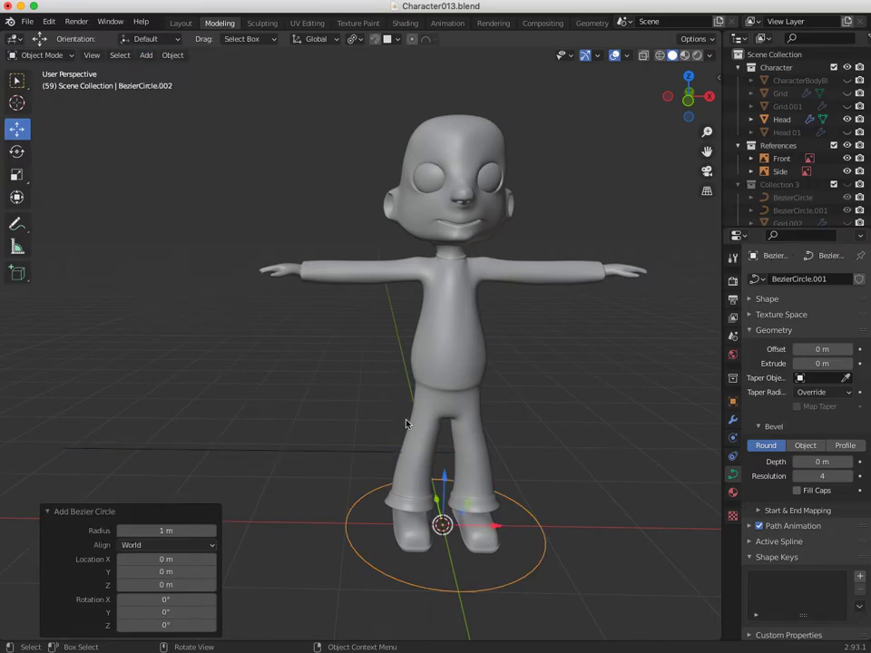
pyautogui.press('g')
pyautogui.press('x')
pyautogui.click(258, 518)
pyautogui.press('g')
pyautogui.press('z')
pyautogui.moveTo(238, 377); pyautogui.dragTo(230, 340)
# Select both the circle and the path and scale them down together.
pyautogui.click(82, 379)
pyautogui.moveTo(112, 354); pyautogui.dragTo(238, 485)
pyautogui.press('s')
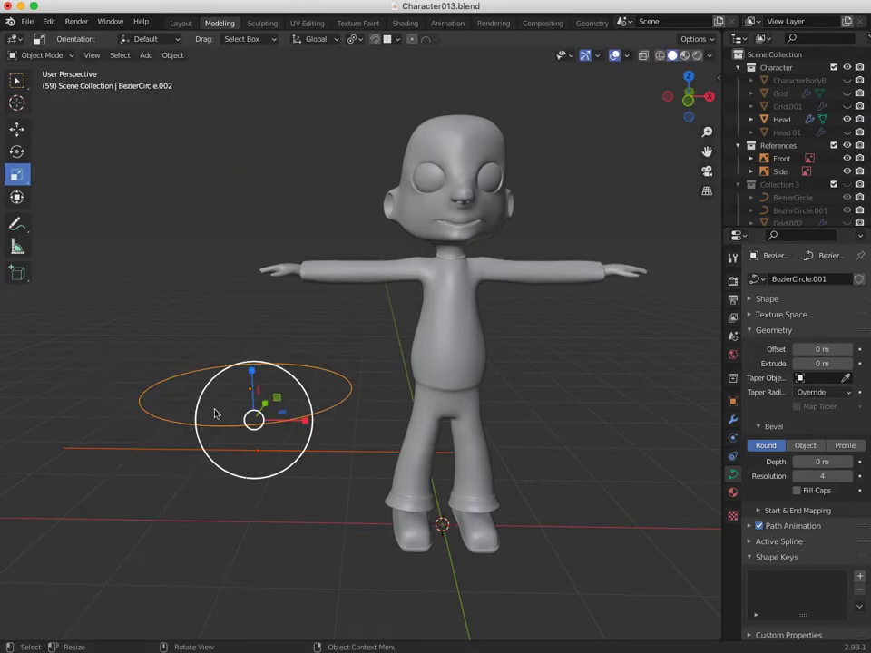
pyautogui.moveTo(281, 371); pyautogui.dragTo(237, 409)
# Rotate the path exactly 90° about the Y axis so it stands upright.
pyautogui.click(165, 398)
pyautogui.click(181, 453)
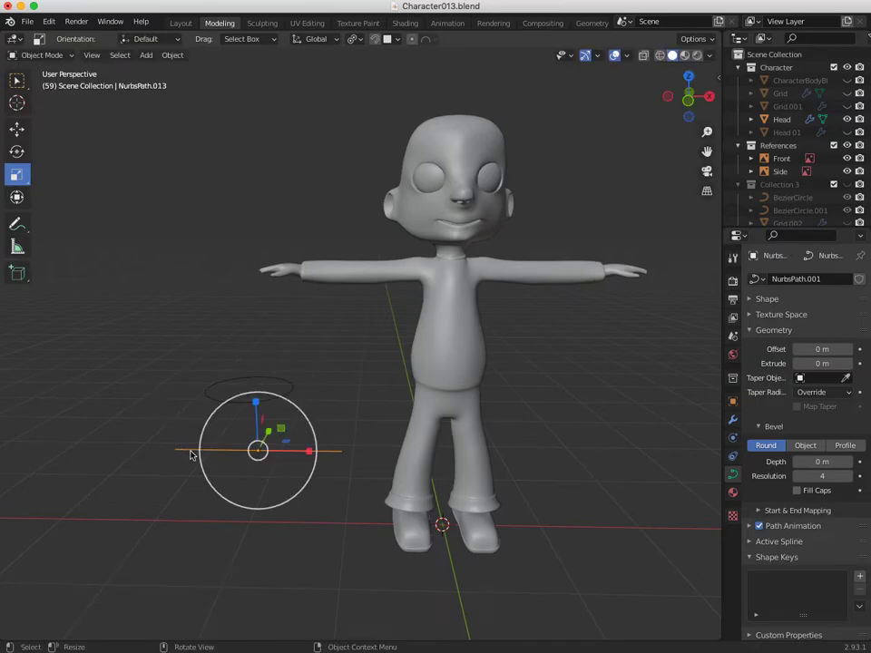
pyautogui.press('r')
pyautogui.moveTo(268, 415); pyautogui.dragTo(335, 485)
pyautogui.click(132, 582)
pyautogui.write('90')
pyautogui.press('Return')
# Rotate the Bezier circle exactly 90° about the X axis.
pyautogui.click(208, 395)
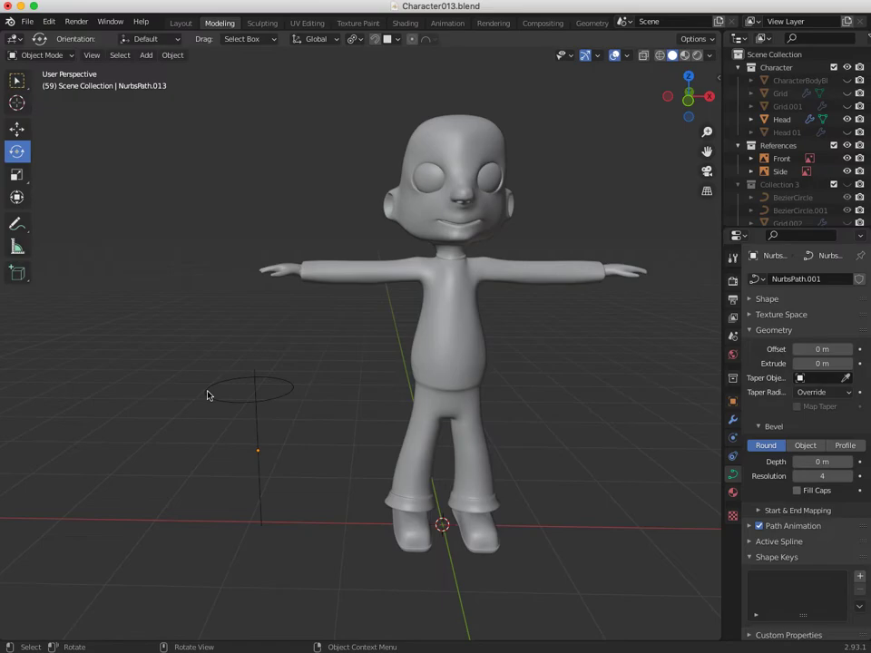
pyautogui.click(225, 403)
pyautogui.moveTo(234, 360); pyautogui.dragTo(123, 526)
pyautogui.click(152, 582)
pyautogui.write('90')
pyautogui.press('Return')
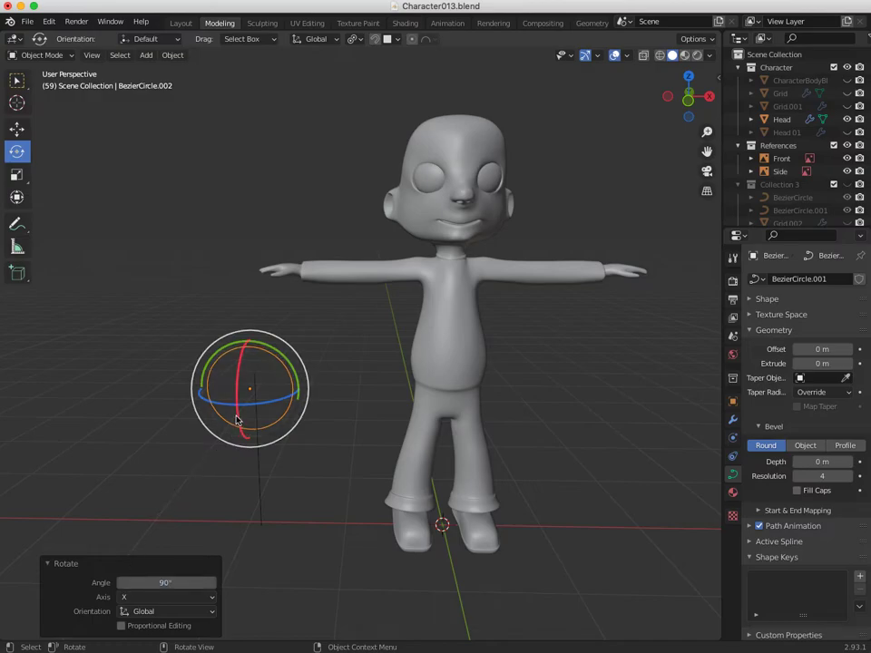
# Shrink the circle to about 0.551 and lift it above the path's top.
pyautogui.click(176, 414)
pyautogui.click(215, 366)
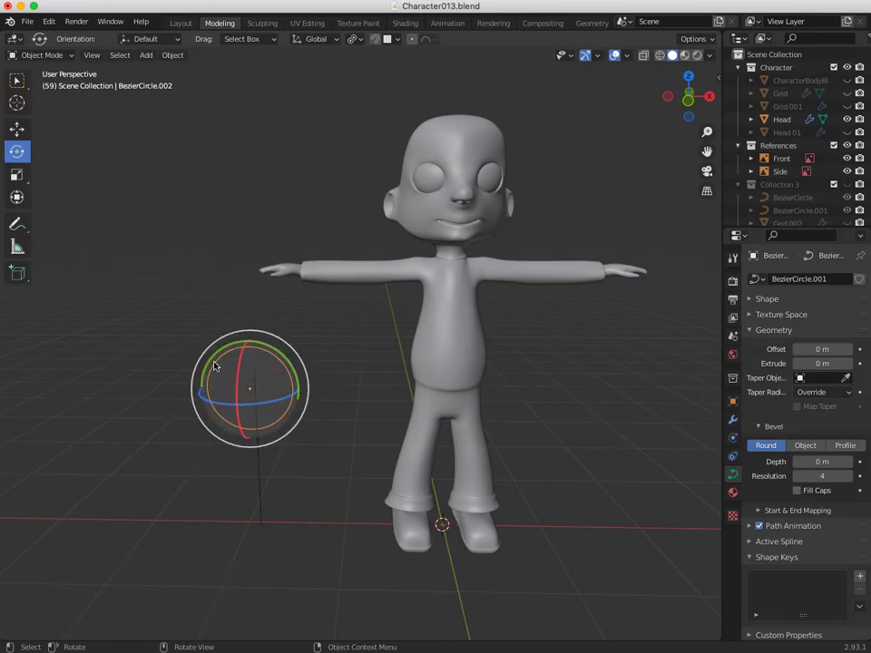
pyautogui.press('s')
pyautogui.moveTo(265, 335); pyautogui.dragTo(243, 355)
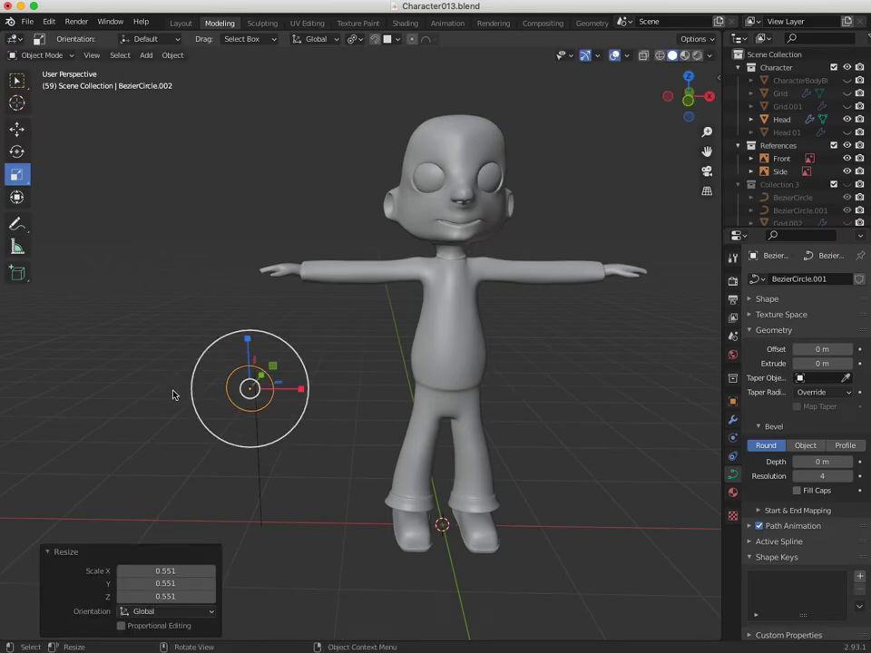
pyautogui.press('g')
pyautogui.moveTo(245, 387); pyautogui.dragTo(252, 322)
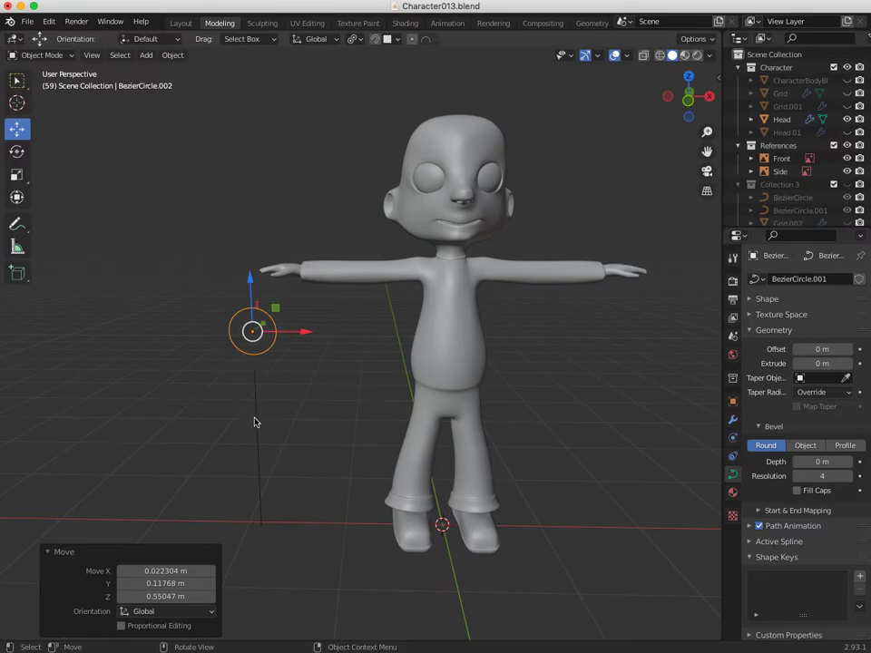
# Select the Bezier circle and apply its scale.
pyautogui.click(229, 403)
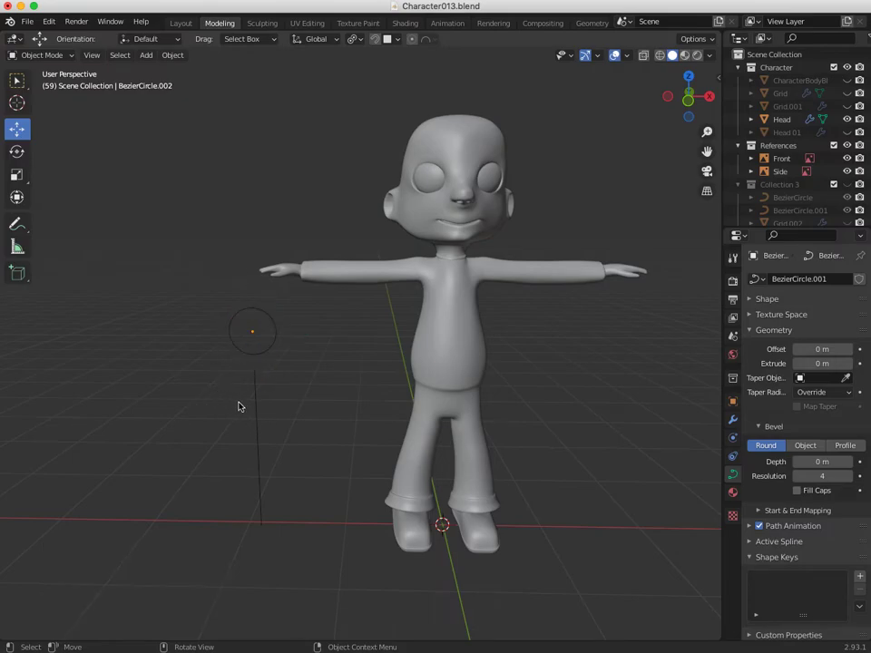
pyautogui.moveTo(237, 341); pyautogui.dragTo(256, 390)
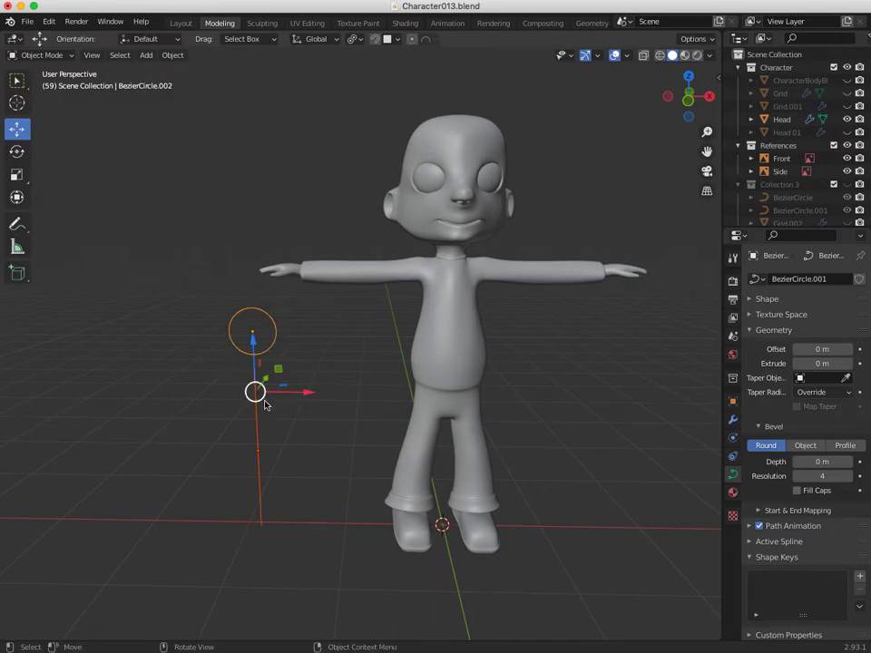
pyautogui.click(145, 55)
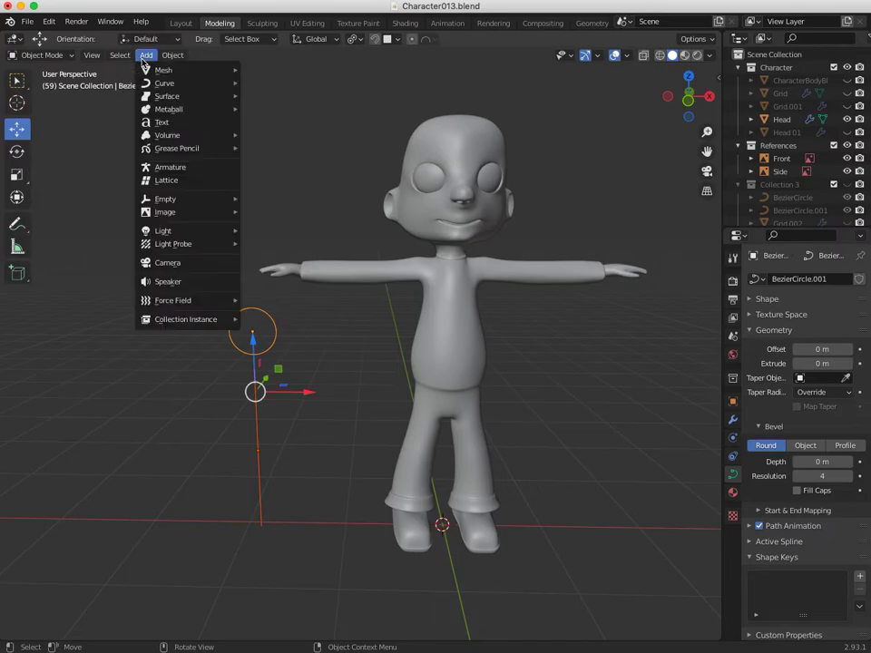
pyautogui.moveTo(172, 55)
pyautogui.moveTo(245, 121)
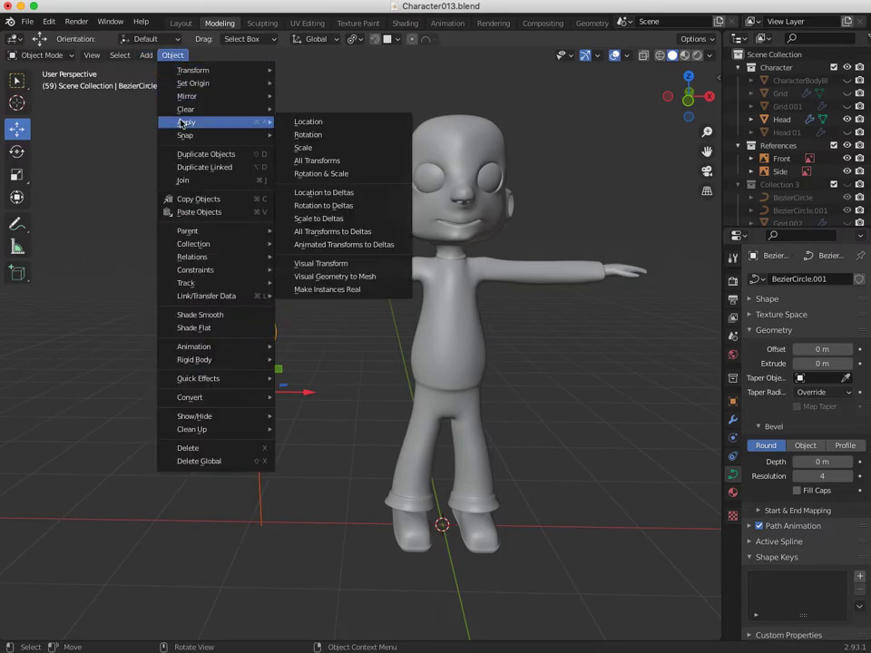
pyautogui.click(292, 147)
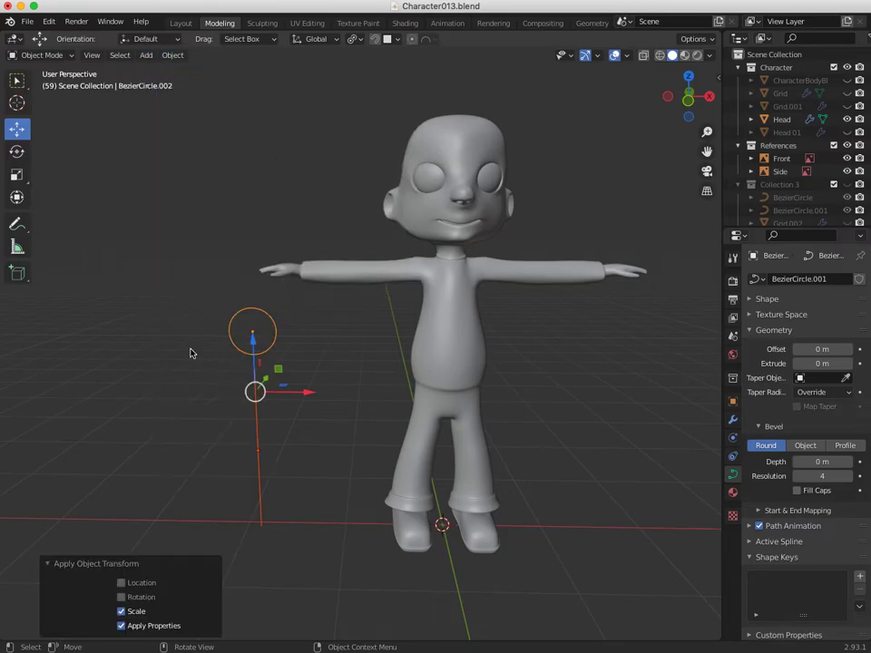
# Select the path and apply its rotation, leaving the circle selected afterward.
pyautogui.click(201, 437)
pyautogui.click(259, 444)
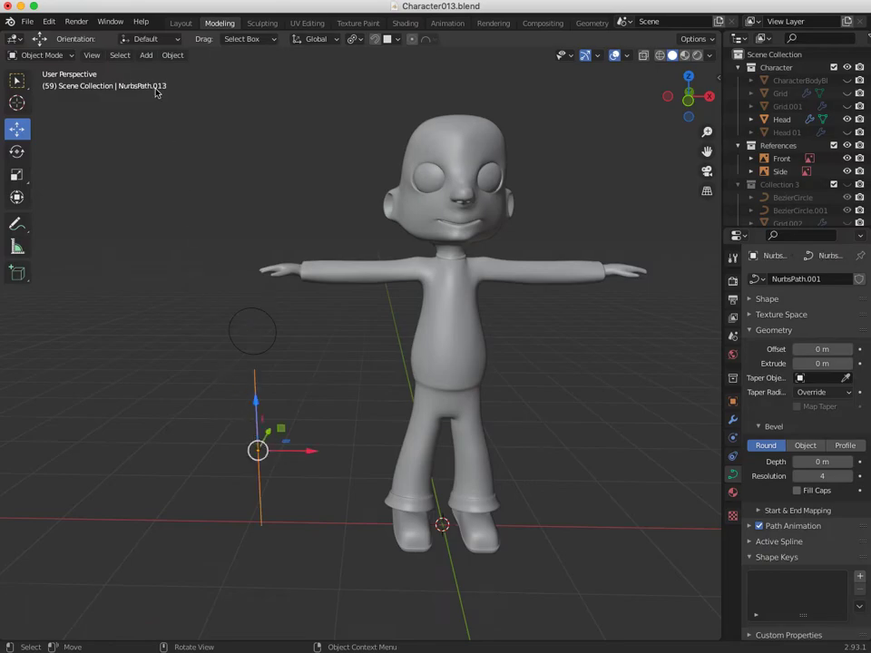
pyautogui.click(172, 55)
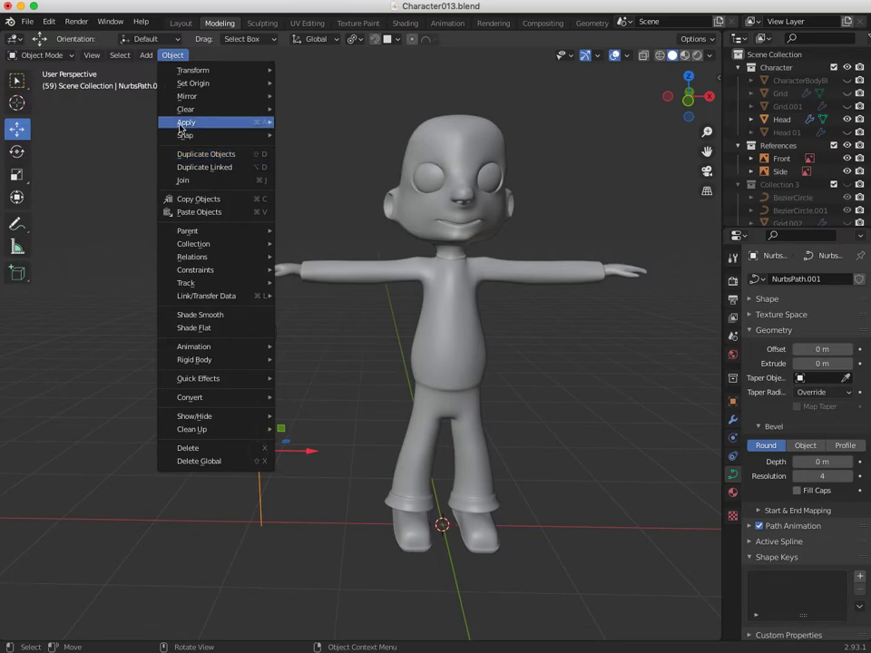
pyautogui.moveTo(184, 122)
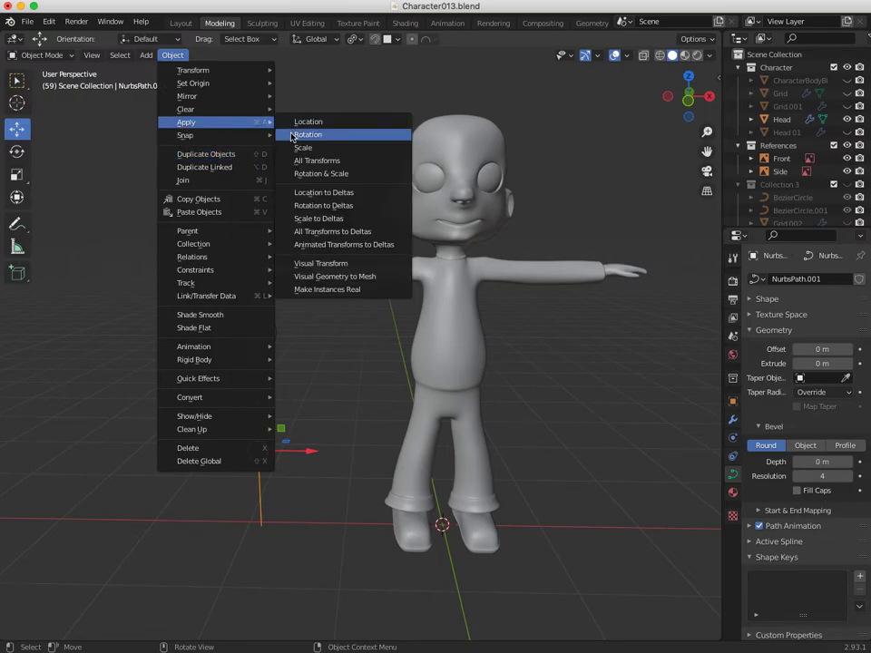
pyautogui.click(291, 137)
pyautogui.click(190, 346)
pyautogui.click(238, 351)
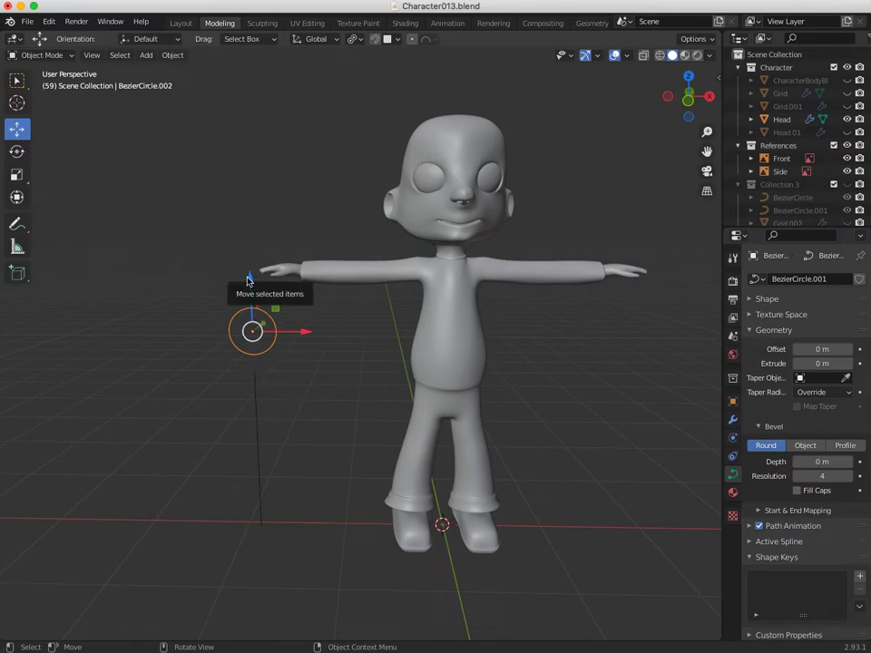
# Lower the profile circle about 0.053 m along Z and view it from the side.
pyautogui.moveTo(252, 289)
pyautogui.mouseDown()
pyautogui.moveTo(258, 446)
pyautogui.moveTo(247, 277)
pyautogui.mouseUp()
pyautogui.moveTo(242, 335); pyautogui.dragTo(251, 328, button='middle')
pyautogui.scroll(3, 223, 371)
pyautogui.moveTo(180, 350); pyautogui.dragTo(230, 348, button='middle')
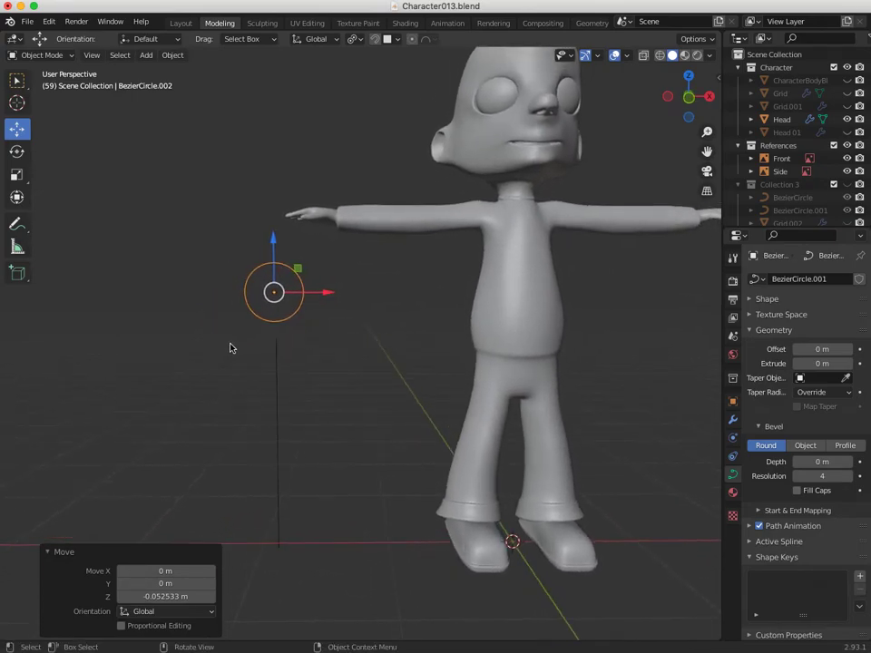
pyautogui.moveTo(277, 367); pyautogui.dragTo(381, 363, button='middle')
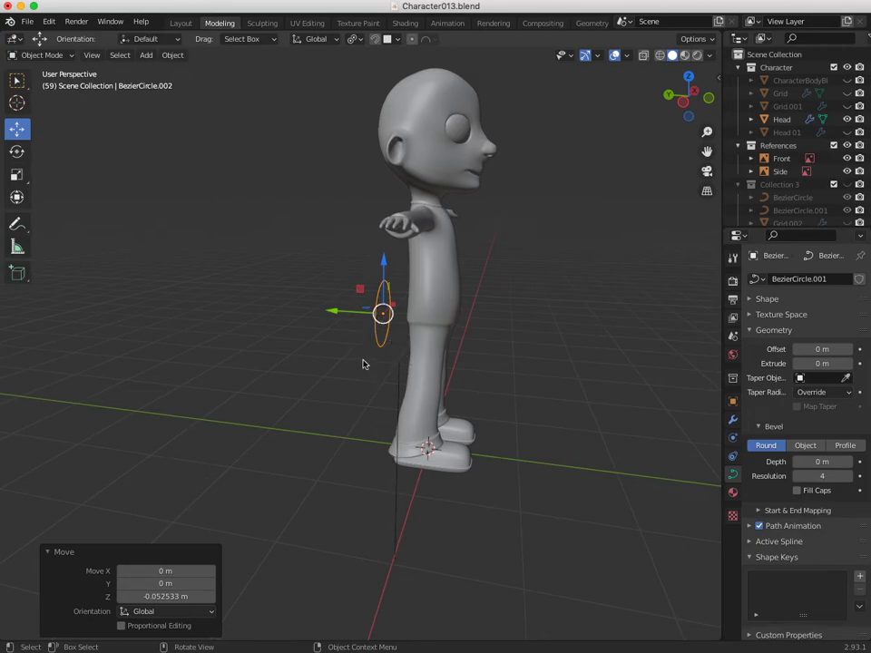
# Rotate BezierCircle.002 by about 84 degrees.
pyautogui.press('r')
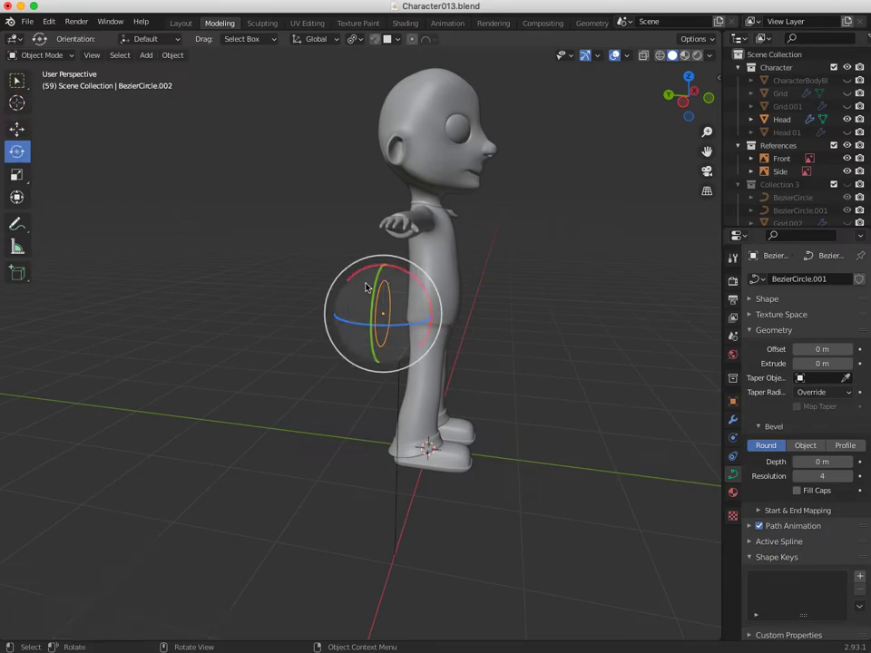
pyautogui.moveTo(364, 266); pyautogui.dragTo(253, 313)
pyautogui.moveTo(220, 325); pyautogui.dragTo(127, 340, button='middle')
pyautogui.click(45, 55)
# In Edit Mode, pull the circle's top control point down to flatten it.
pyautogui.click(36, 85)
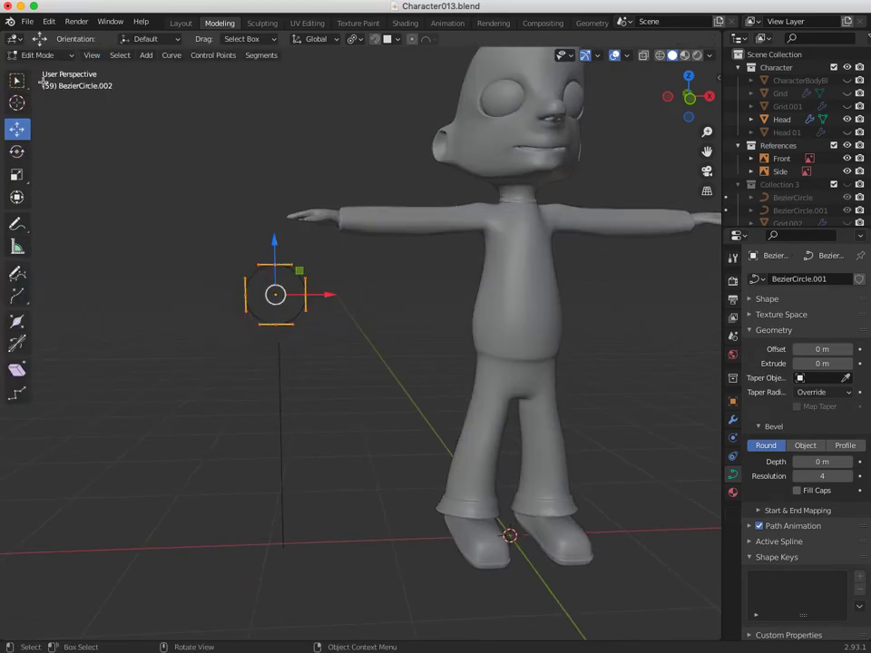
pyautogui.scroll(2, 188, 297)
pyautogui.scroll(2, 189, 297)
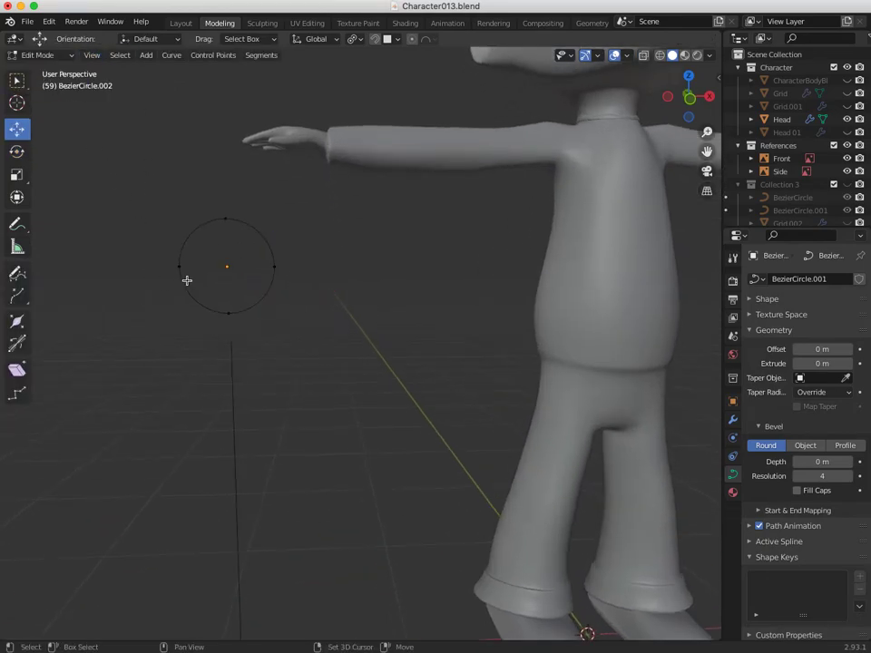
pyautogui.keyDown('shift'); pyautogui.moveTo(187, 280); pyautogui.dragTo(255, 216, button='middle'); pyautogui.keyUp('shift')
pyautogui.click(284, 184)
pyautogui.moveTo(280, 150); pyautogui.dragTo(282, 167)
# Widen the top point's handles sideways along X.
pyautogui.moveTo(265, 217); pyautogui.dragTo(313, 229)
pyautogui.click(264, 216)
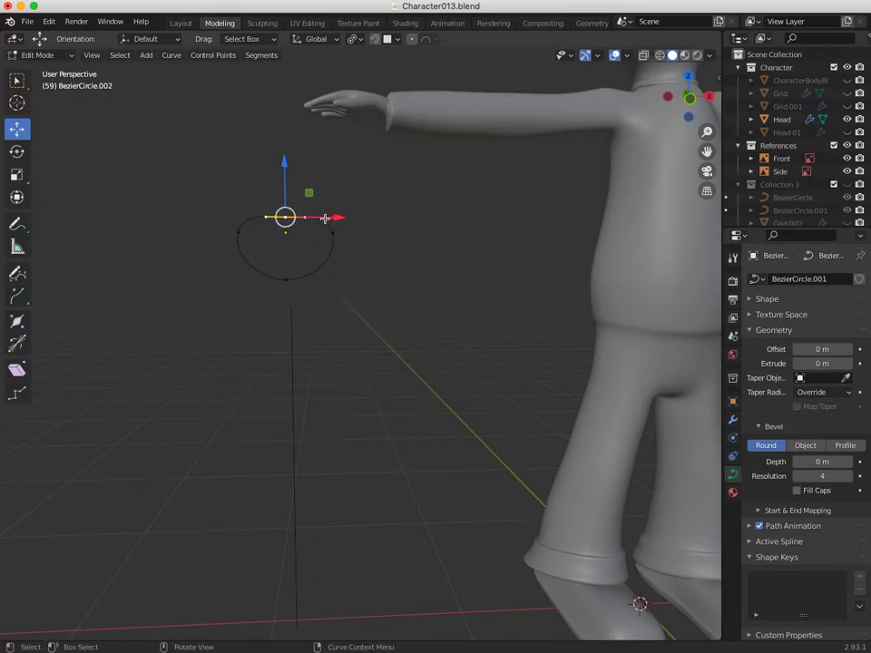
pyautogui.hotkey('shift', 'space')
pyautogui.press('s')
pyautogui.moveTo(329, 217); pyautogui.dragTo(386, 223)
pyautogui.click(208, 200)
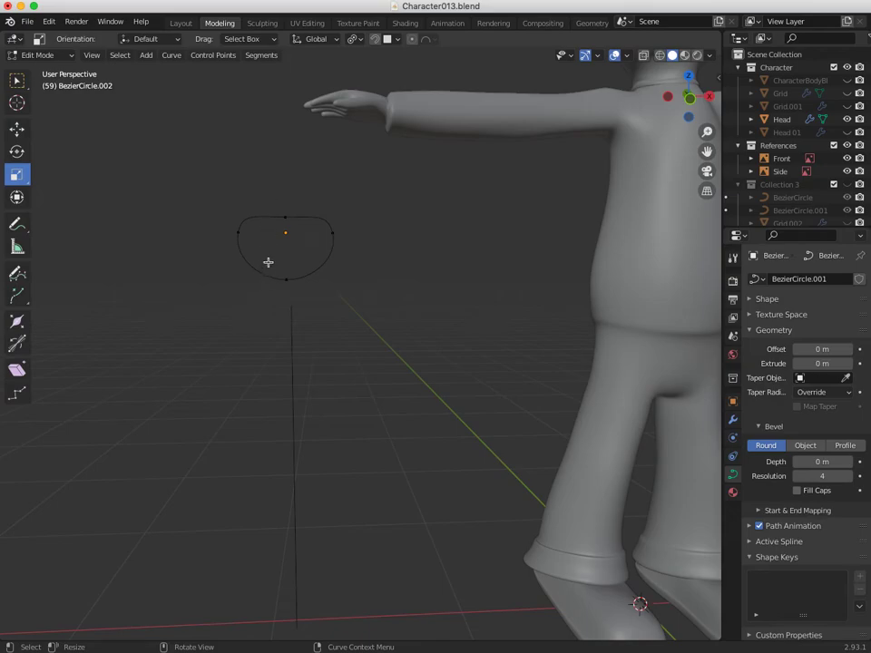
# Raise the bottom control point to squash the circle into a flat D-like profile.
pyautogui.click(286, 279)
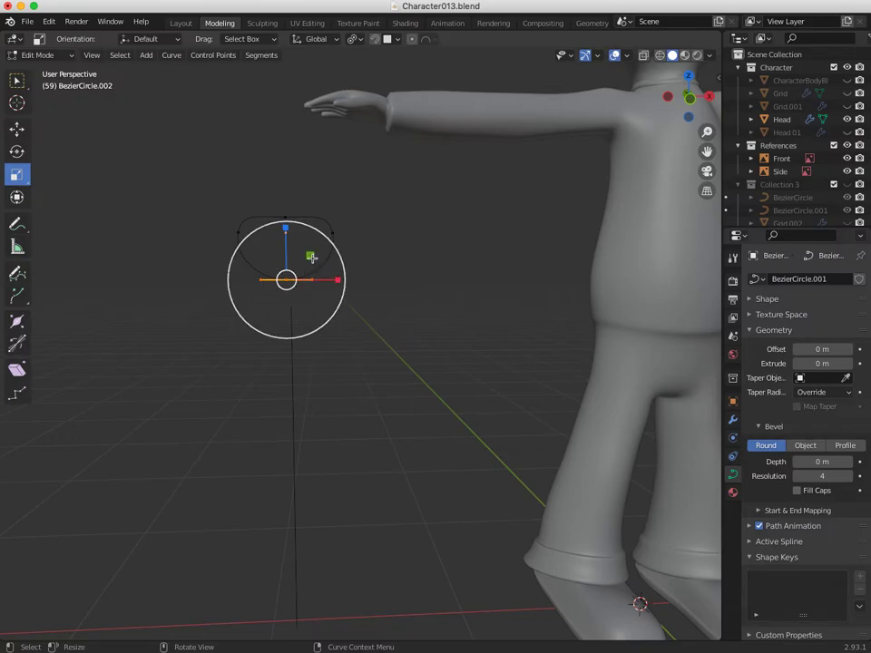
pyautogui.press('g')
pyautogui.moveTo(286, 221); pyautogui.dragTo(288, 202)
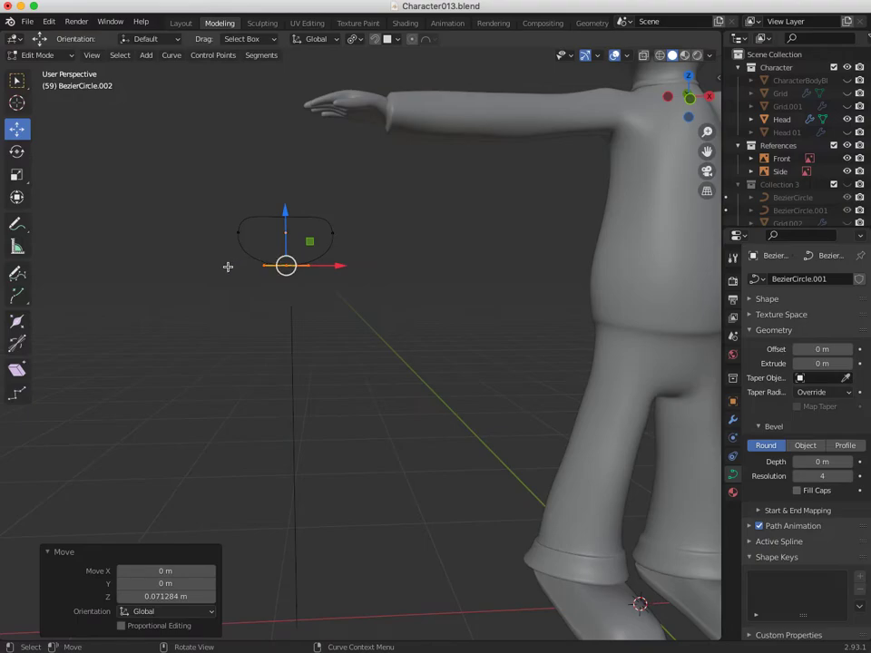
pyautogui.click(228, 267)
pyautogui.keyDown('ctrl'); pyautogui.moveTo(230, 319); pyautogui.dragTo(347, 449, button='middle'); pyautogui.keyUp('ctrl')
pyautogui.moveTo(278, 378); pyautogui.dragTo(296, 388, button='middle')
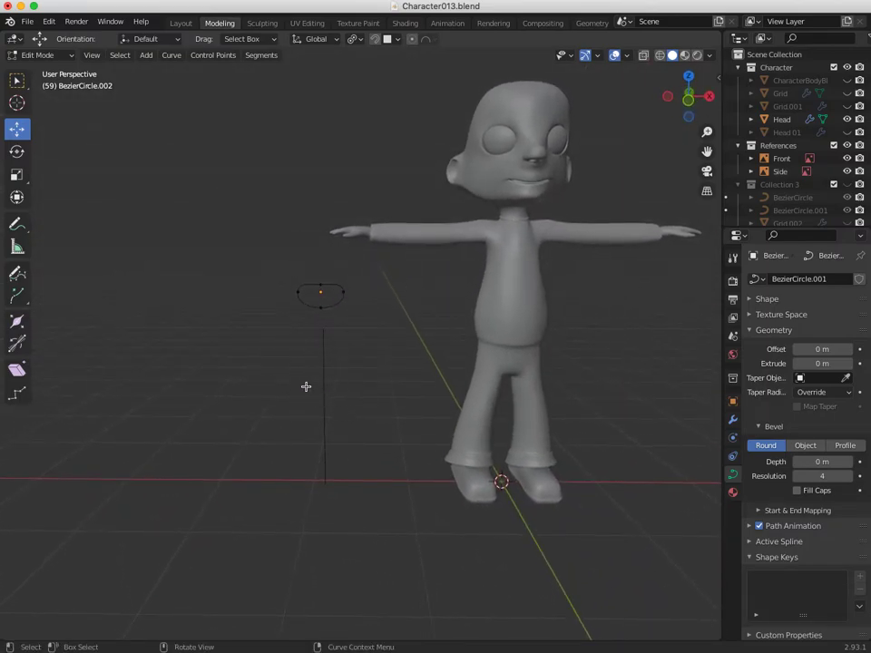
pyautogui.moveTo(308, 374); pyautogui.dragTo(144, 218, button='middle')
pyautogui.click(51, 60)
# Return to Object Mode and select the upright NurbsPath.013 line.
pyautogui.click(45, 52)
pyautogui.click(214, 311)
pyautogui.moveTo(215, 312); pyautogui.dragTo(158, 311, button='middle')
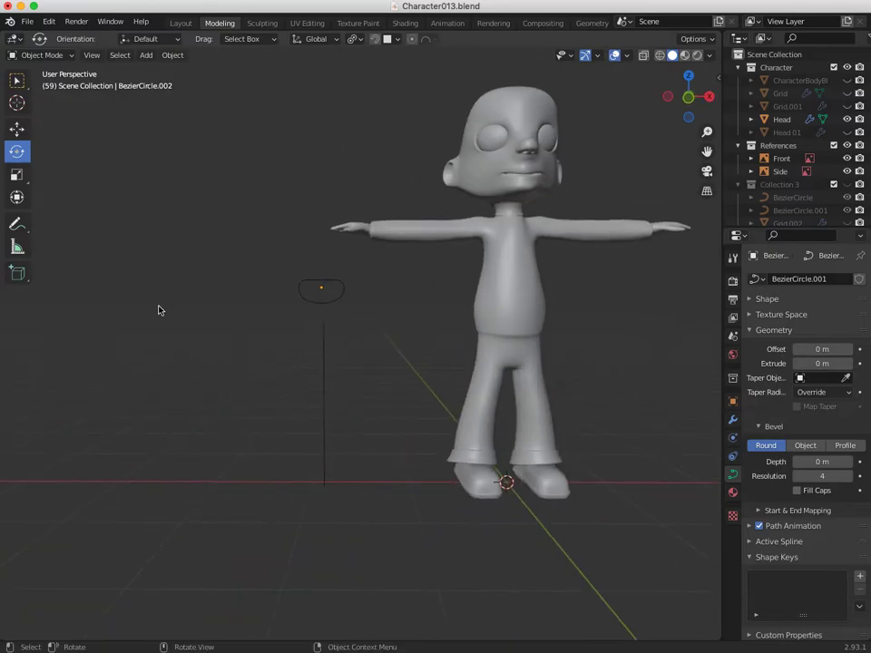
pyautogui.click(323, 374)
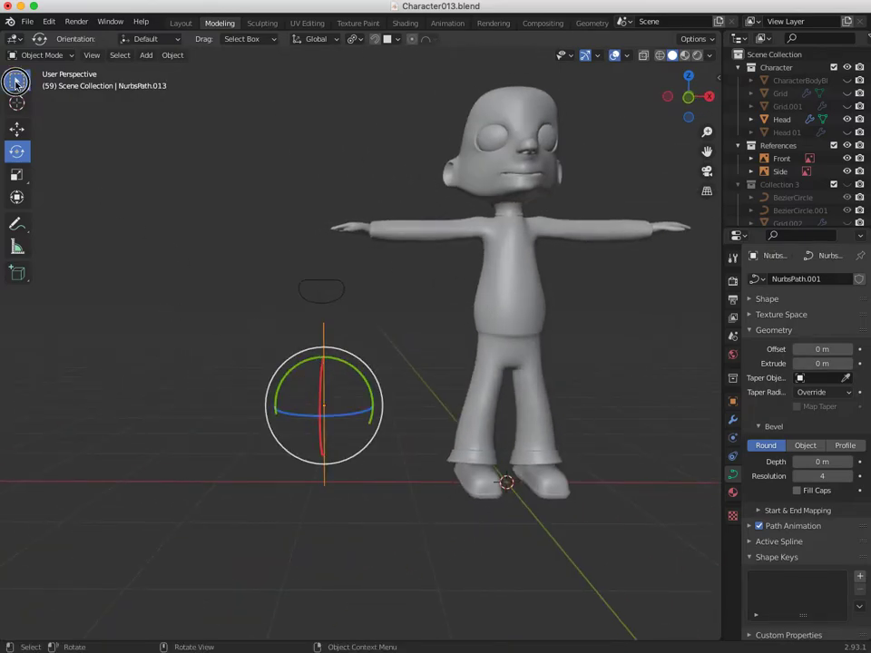
pyautogui.click(16, 82)
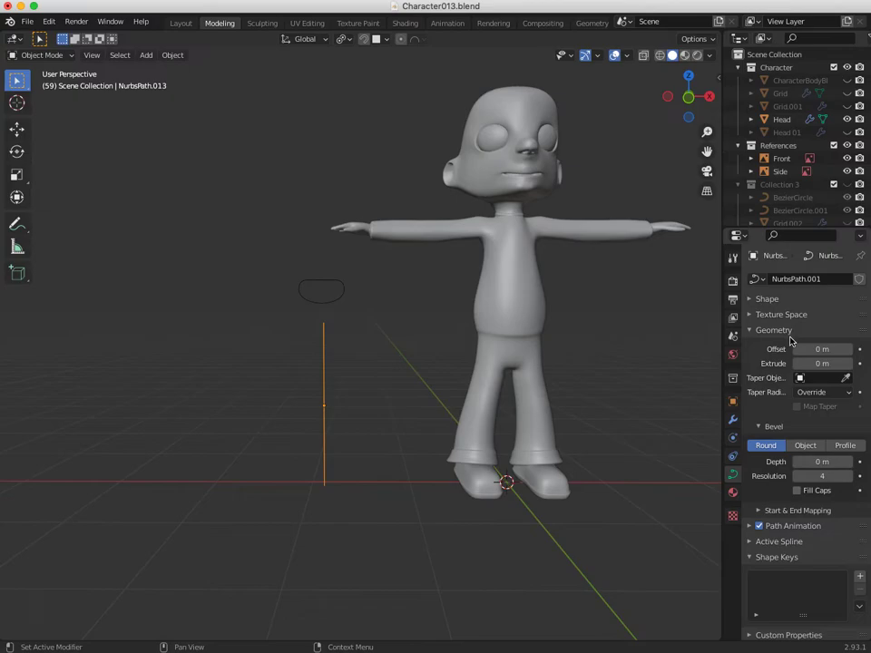
# Set the path's Bevel to Object and pick BezierCircle.002 as the profile.
pyautogui.click(793, 446)
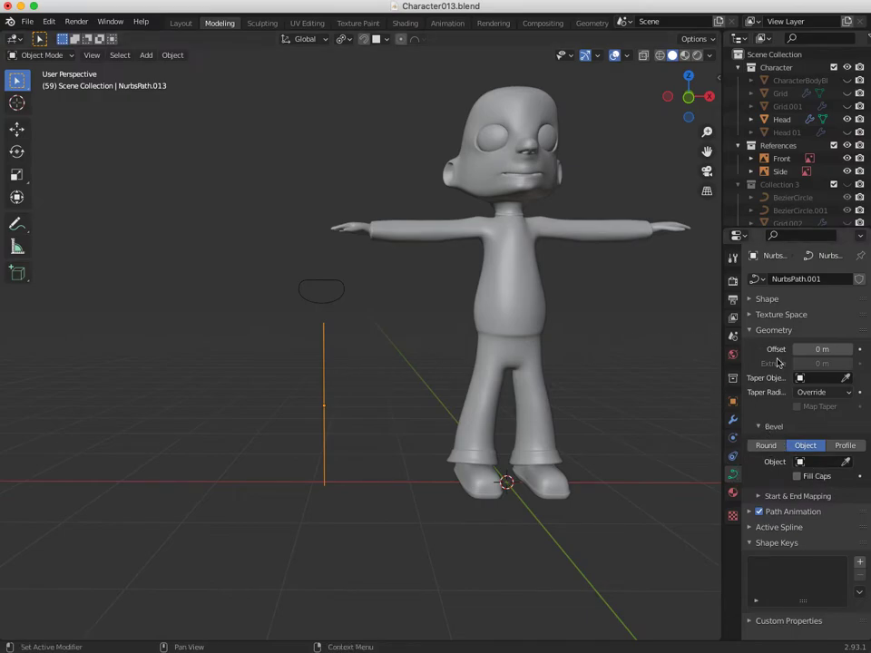
pyautogui.click(847, 464)
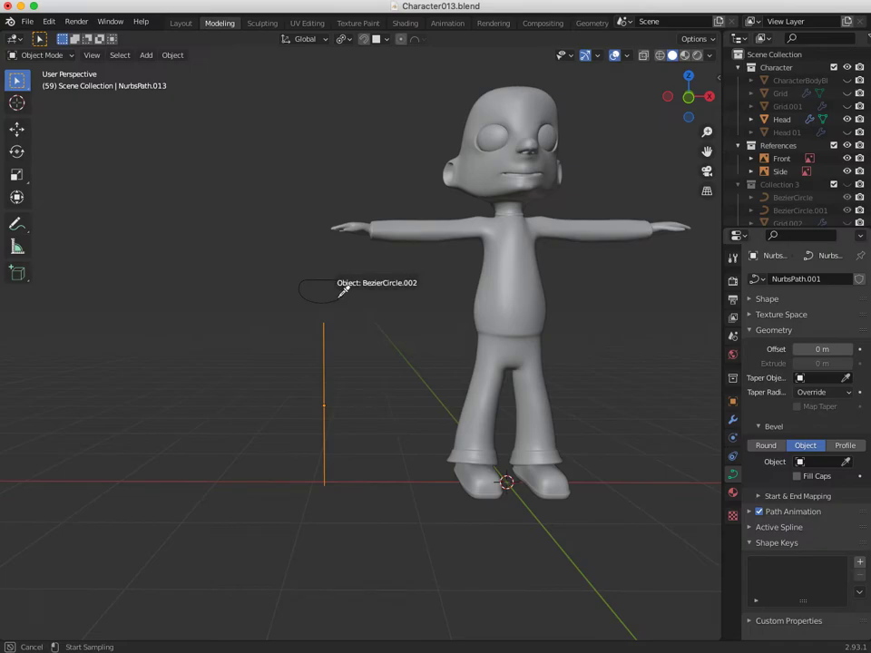
pyautogui.click(343, 291)
pyautogui.moveTo(341, 303); pyautogui.dragTo(355, 383, button='middle')
pyautogui.click(45, 56)
# In Edit Mode, shrink the path's top end point with Alt+S to taper it.
pyautogui.click(31, 85)
pyautogui.click(304, 327)
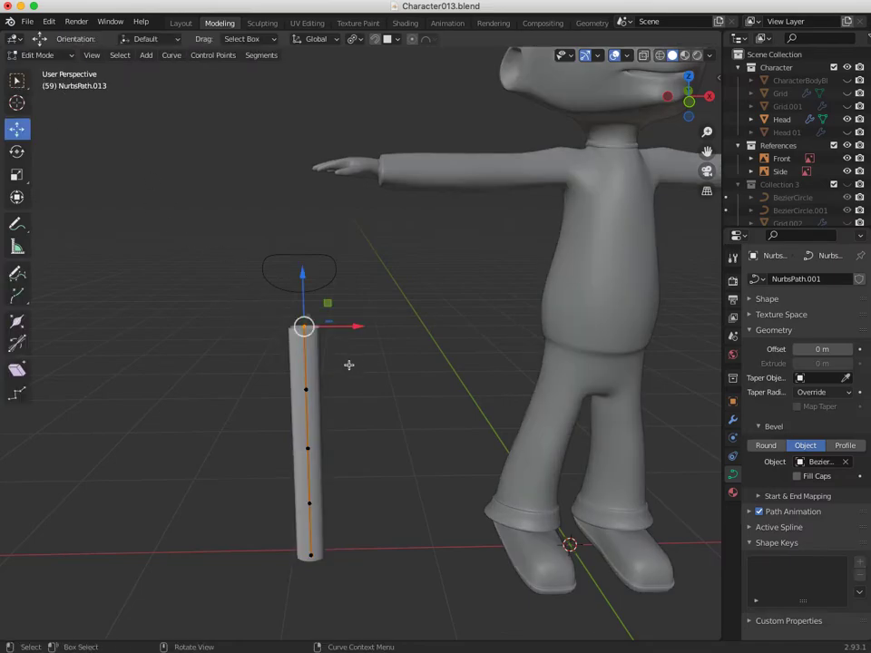
pyautogui.moveTo(335, 365)
pyautogui.mouseDown(button='middle')
pyautogui.moveTo(311, 358)
pyautogui.moveTo(330, 366)
pyautogui.mouseUp(button='middle')
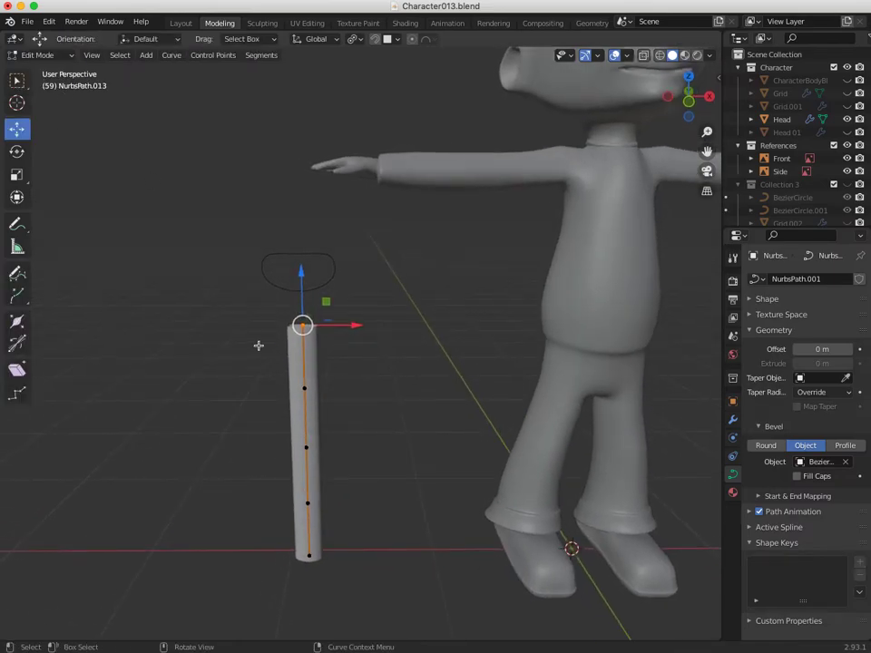
pyautogui.click(302, 324)
pyautogui.hotkey('shift', 's')
pyautogui.press('Escape')
pyautogui.hotkey('alt', 's')
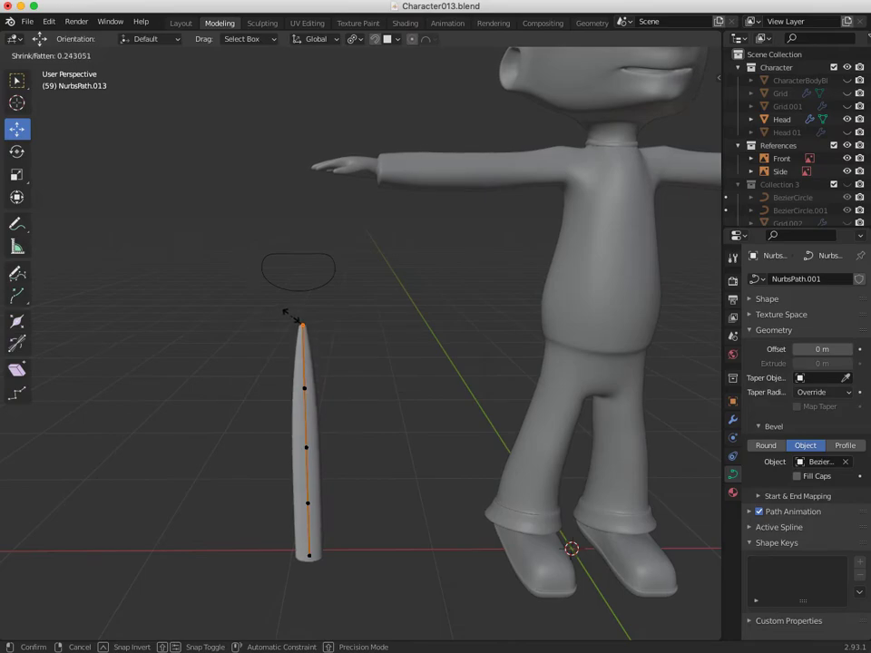
pyautogui.click(289, 318)
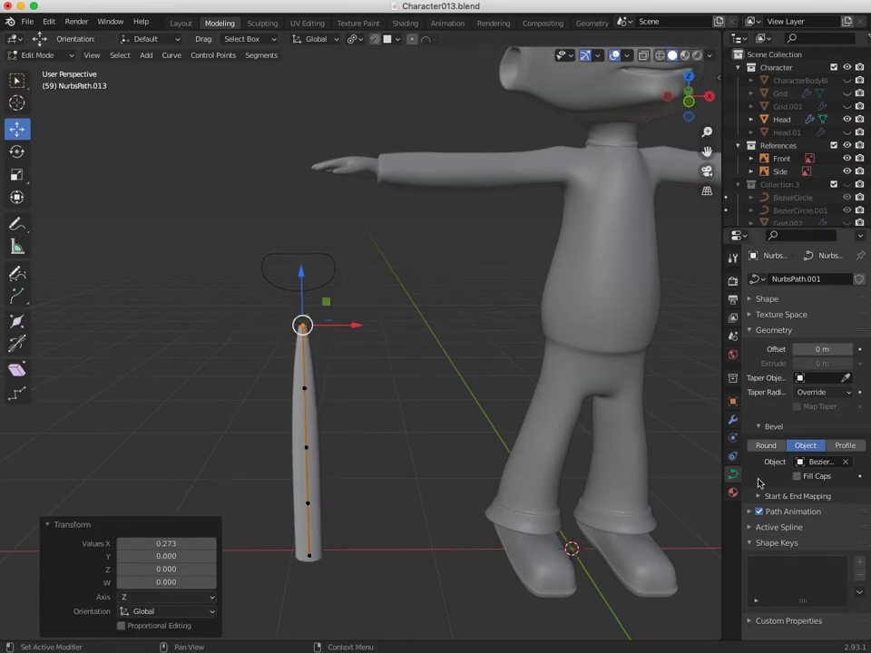
# Shrink the bottom end point with Alt+S so the tube tapers at both ends.
pyautogui.moveTo(286, 490); pyautogui.dragTo(264, 441, button='middle')
pyautogui.click(288, 560)
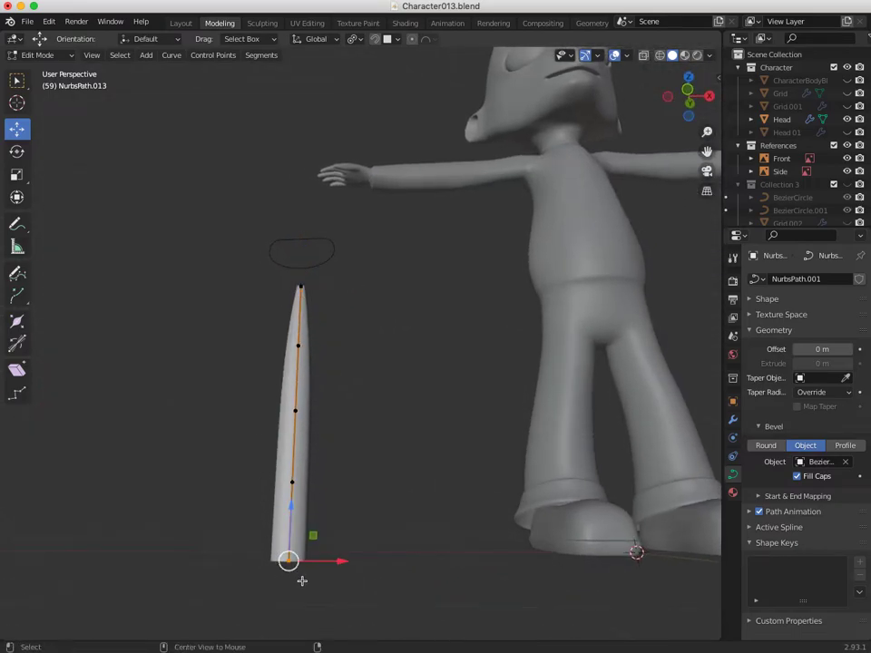
pyautogui.hotkey('alt', 's')
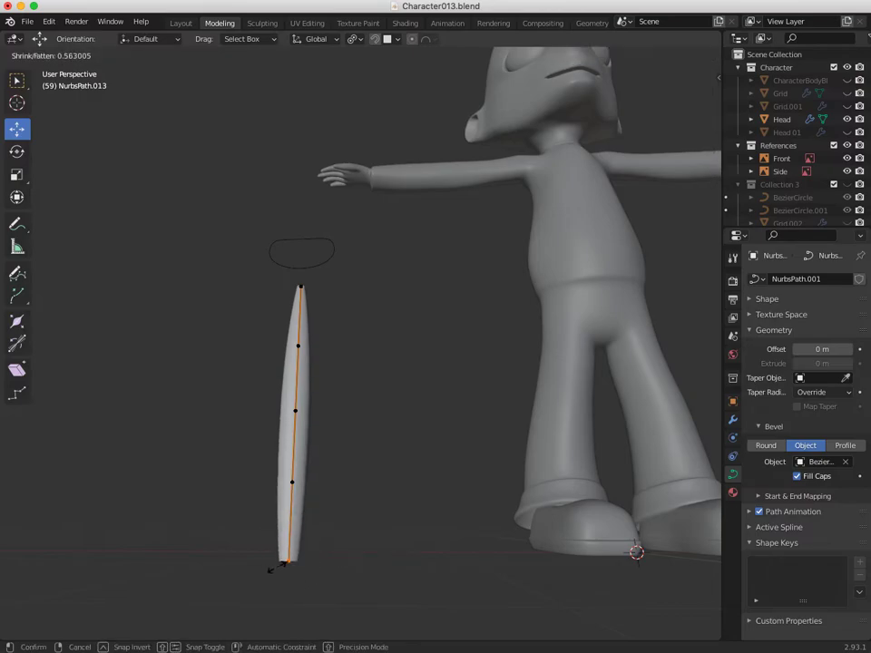
pyautogui.click(288, 563)
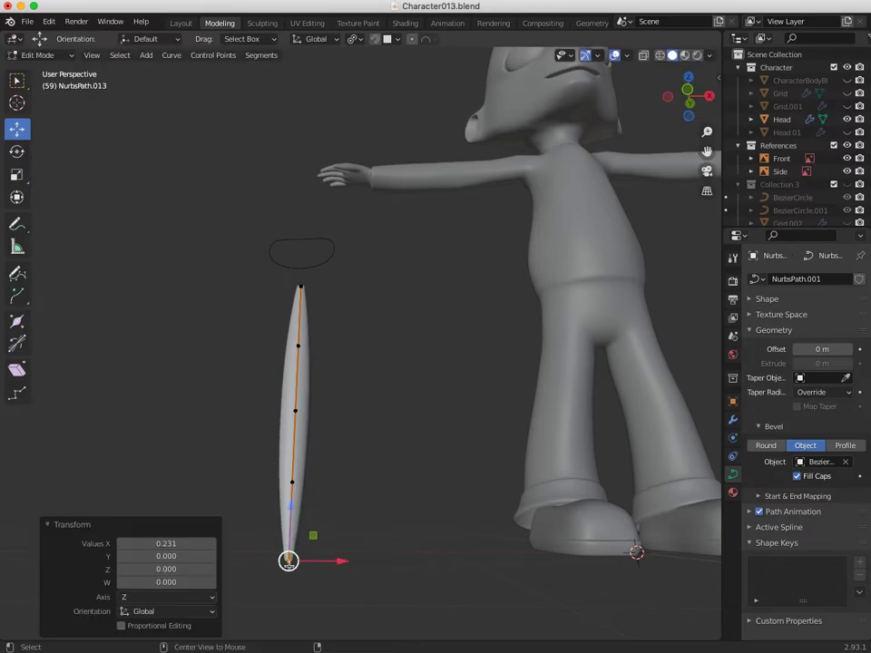
pyautogui.moveTo(288, 563); pyautogui.dragTo(338, 487, button='middle')
# Try bending the strand by moving two of its points, then undo the last bend.
pyautogui.click(397, 496)
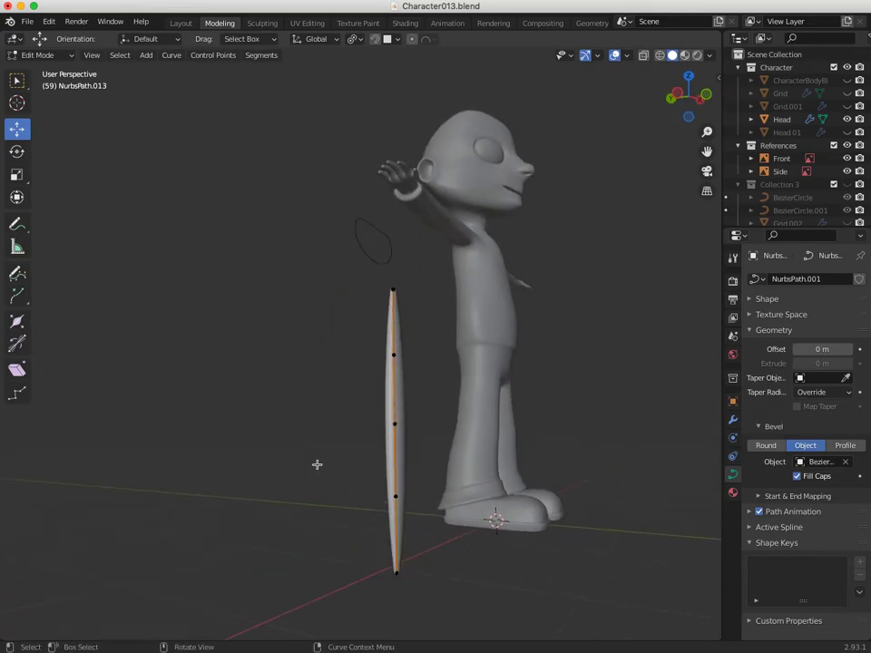
pyautogui.moveTo(346, 494); pyautogui.dragTo(405, 499)
pyautogui.click(394, 424)
pyautogui.moveTo(375, 422); pyautogui.dragTo(337, 440)
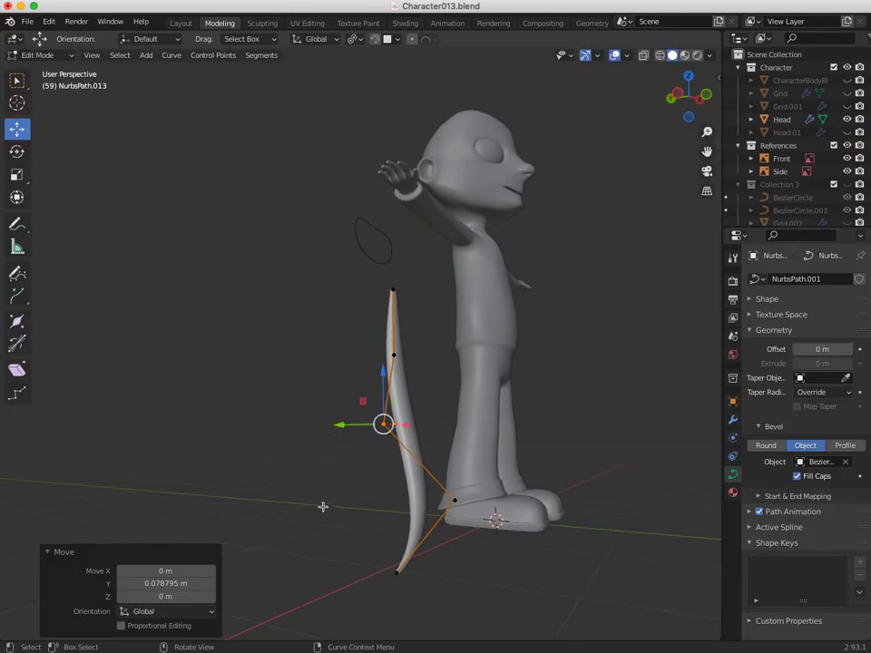
pyautogui.hotkey('ctrl', 'z')
pyautogui.hotkey('ctrl', 'z')
# Push a strand point back to bow the strand into a crescent.
pyautogui.moveTo(309, 517); pyautogui.dragTo(178, 507, button='middle')
pyautogui.scroll(-5, 441, 614)
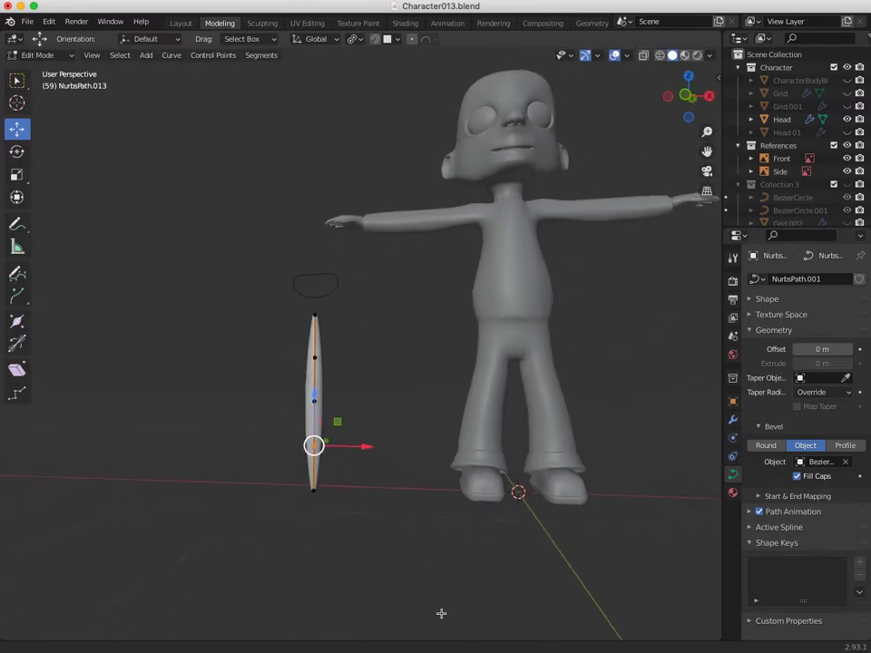
pyautogui.moveTo(349, 472); pyautogui.dragTo(509, 560, button='middle')
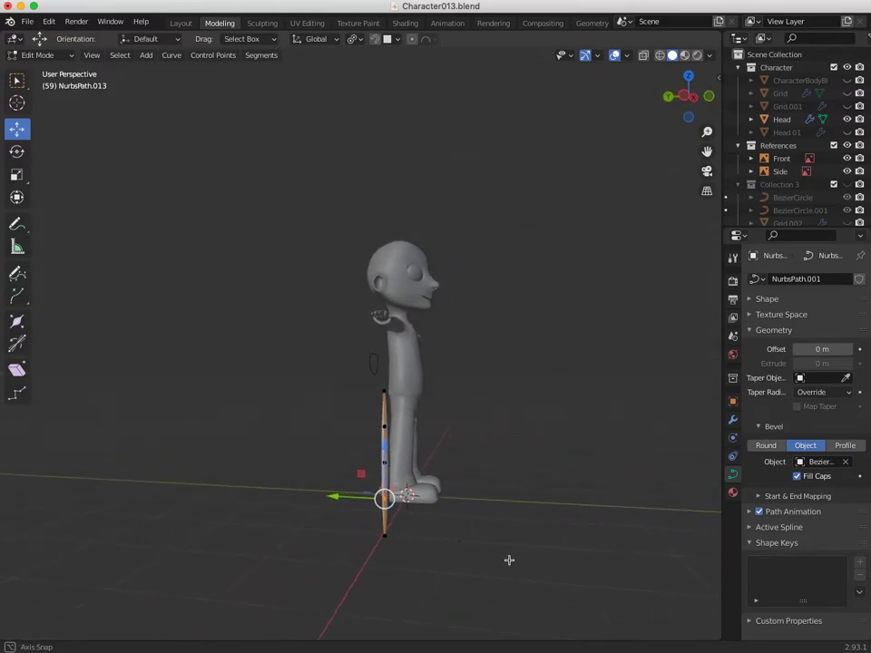
pyautogui.moveTo(343, 419); pyautogui.dragTo(392, 479)
pyautogui.moveTo(334, 461)
pyautogui.mouseDown()
pyautogui.moveTo(358, 463)
pyautogui.moveTo(347, 475)
pyautogui.mouseUp()
pyautogui.moveTo(348, 475); pyautogui.dragTo(221, 471, button='middle')
# Thicken the strand's middle points with Alt+S and return to Object Mode.
pyautogui.moveTo(284, 442); pyautogui.dragTo(363, 485)
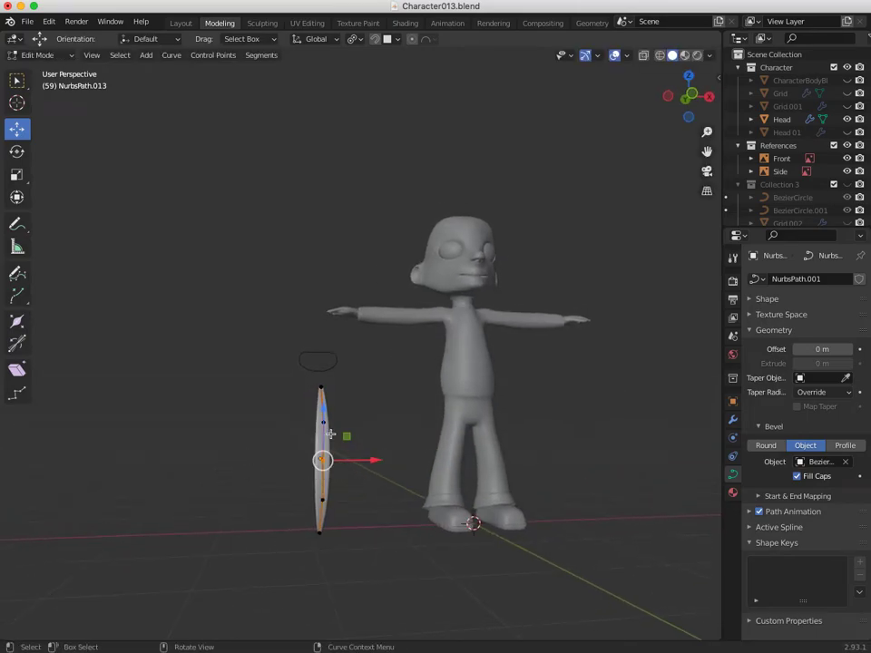
pyautogui.hotkey('alt', 's')
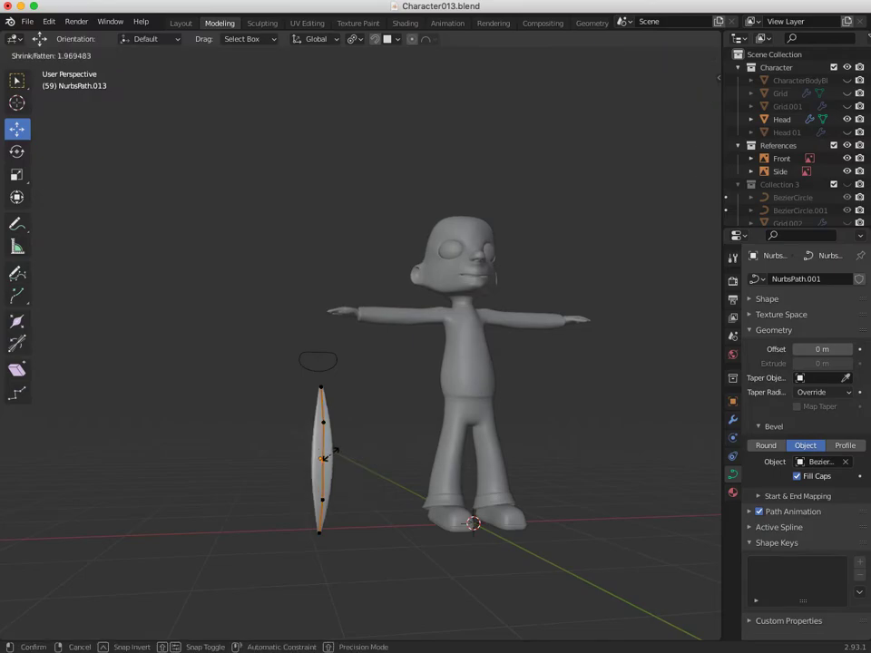
pyautogui.click(314, 455)
pyautogui.moveTo(314, 456); pyautogui.dragTo(325, 502, button='middle')
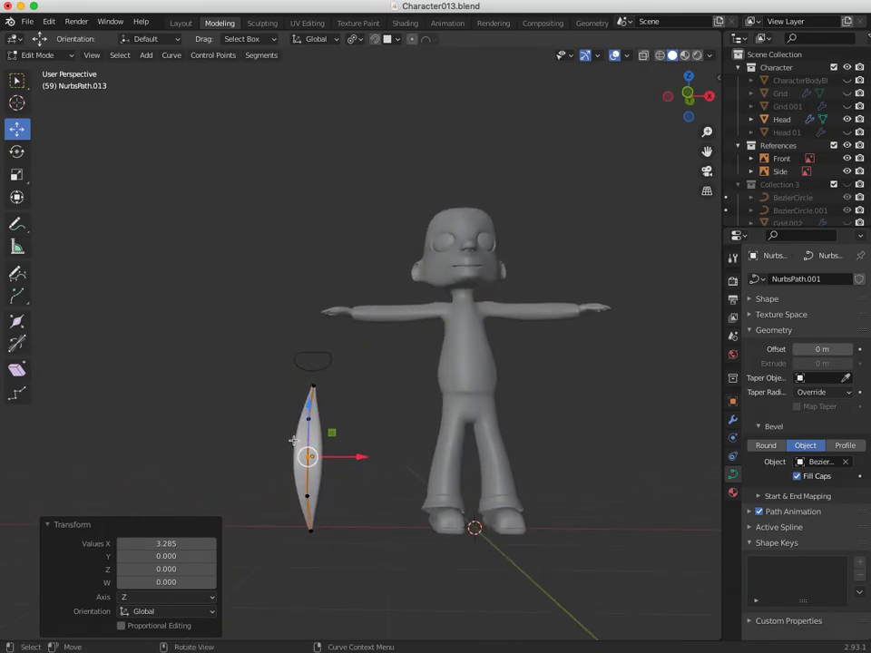
pyautogui.keyDown('ctrl'); pyautogui.moveTo(286, 459); pyautogui.dragTo(349, 308, button='middle'); pyautogui.keyUp('ctrl')
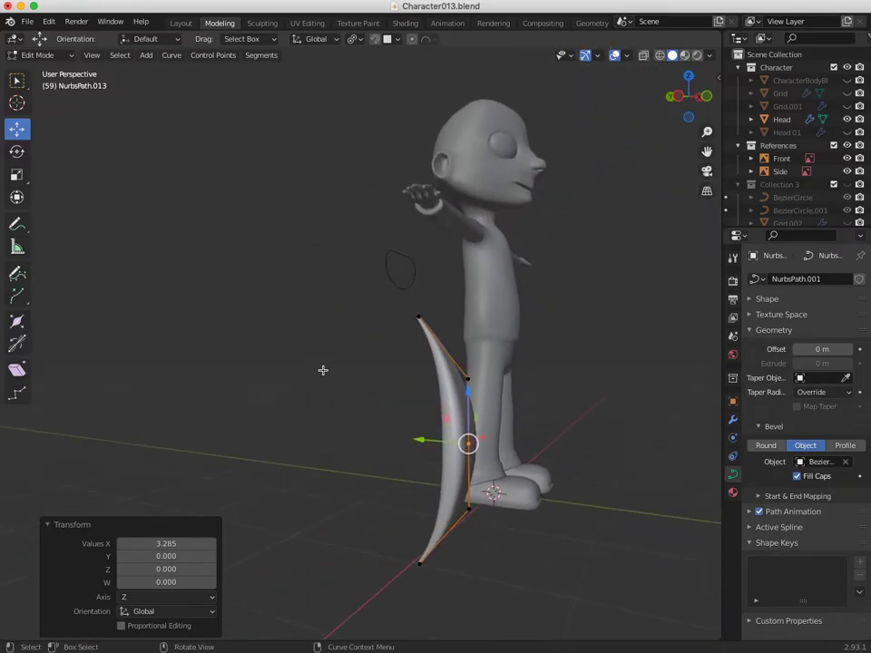
pyautogui.click(325, 370)
pyautogui.click(36, 56)
pyautogui.click(40, 56)
# In Edit Mode on BezierCircle.002, move its top point down and its left point along Y.
pyautogui.click(395, 272)
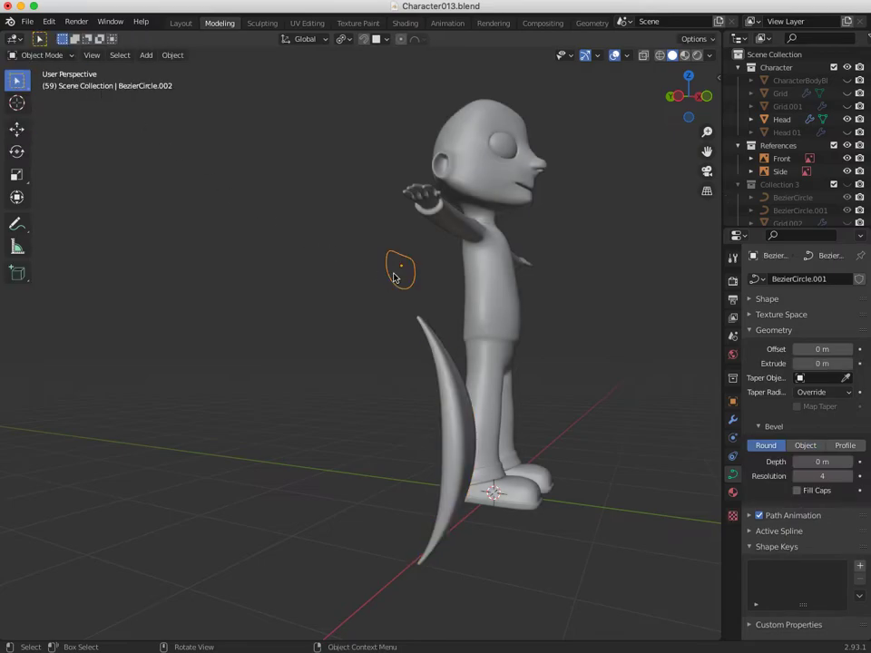
pyautogui.moveTo(386, 303); pyautogui.dragTo(295, 299, button='middle')
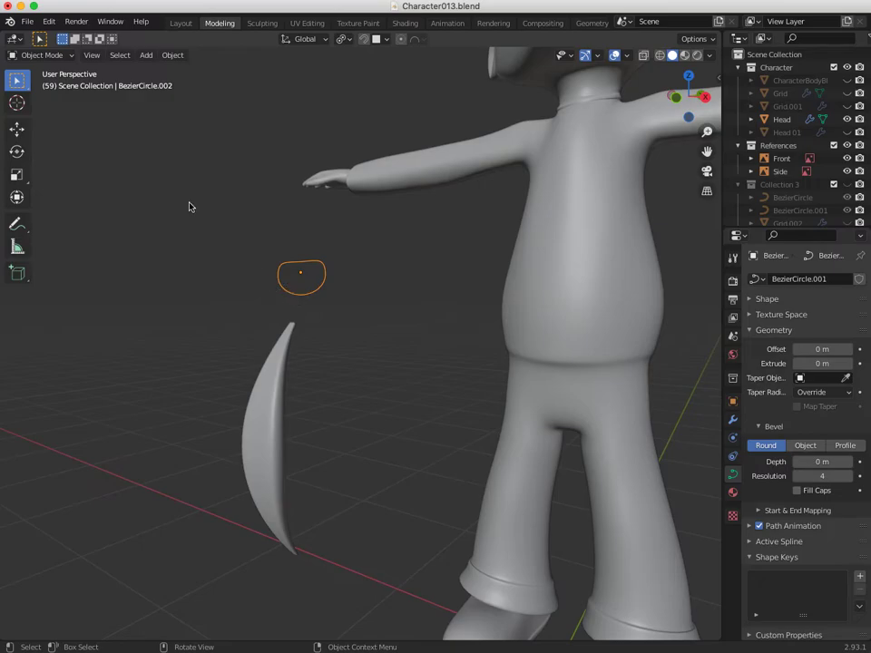
pyautogui.click(36, 56)
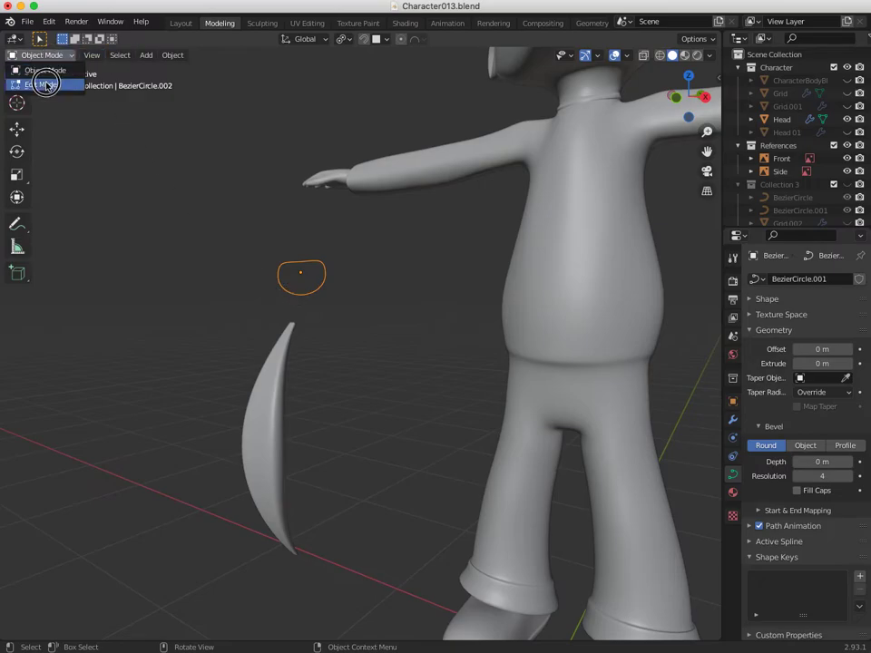
pyautogui.click(35, 83)
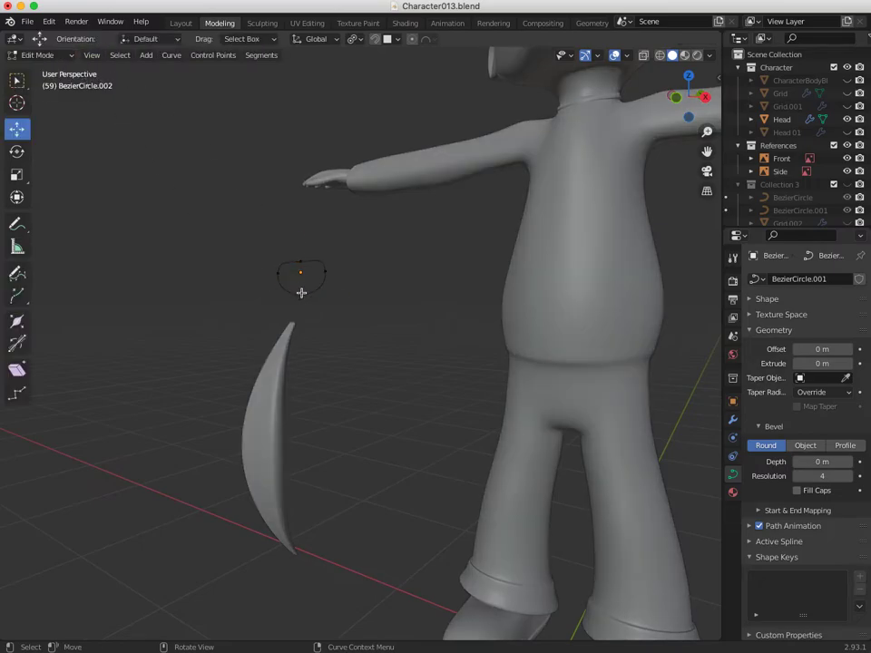
pyautogui.moveTo(297, 270)
pyautogui.mouseDown()
pyautogui.moveTo(301, 262)
pyautogui.moveTo(314, 338)
pyautogui.moveTo(301, 237)
pyautogui.moveTo(299, 264)
pyautogui.mouseUp()
pyautogui.click(270, 265)
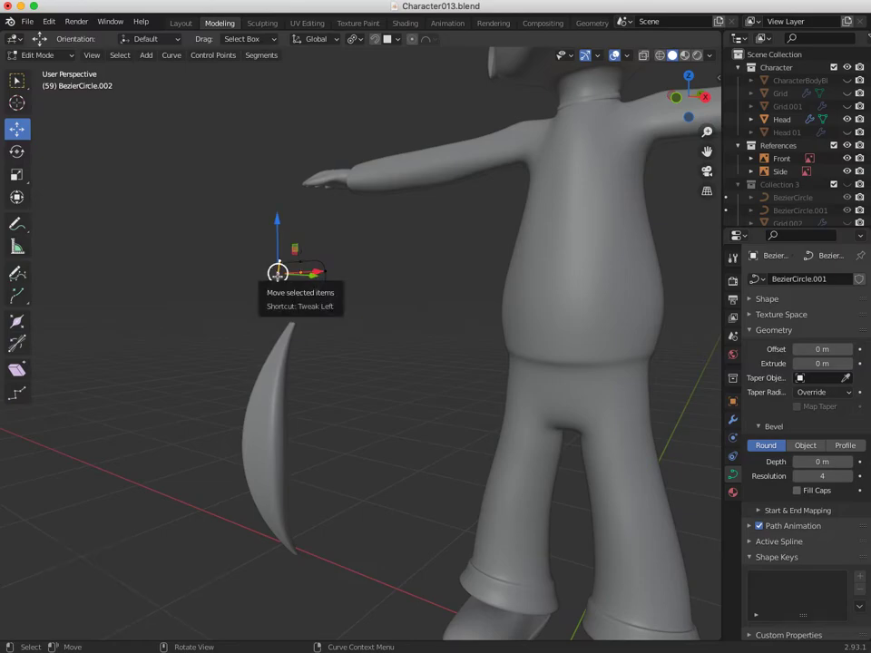
pyautogui.moveTo(307, 271); pyautogui.dragTo(253, 272)
pyautogui.moveTo(250, 276); pyautogui.dragTo(281, 301, button='middle')
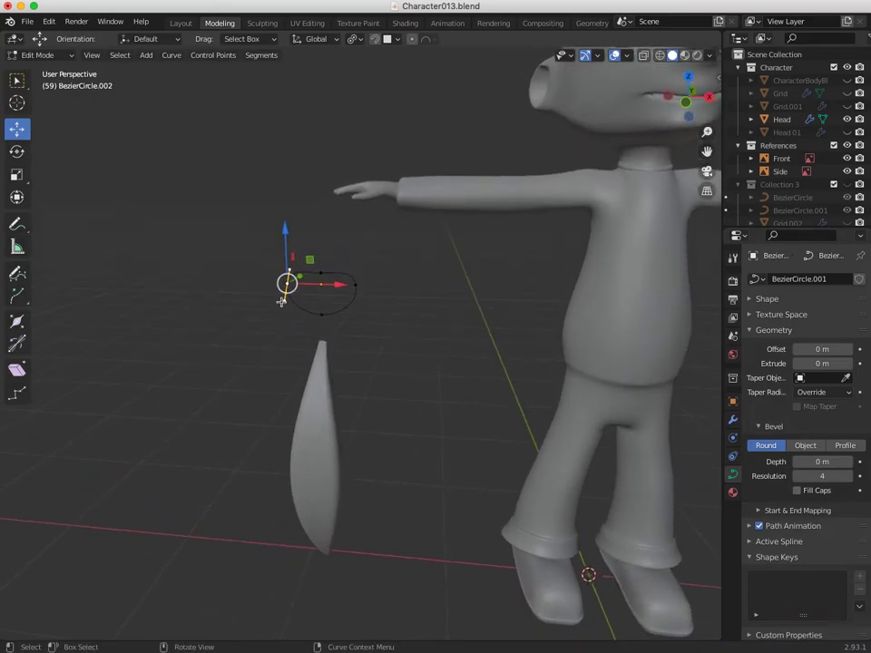
# Deselect the profile points, return to Object Mode and select the crescent hair strand.
pyautogui.click(212, 54)
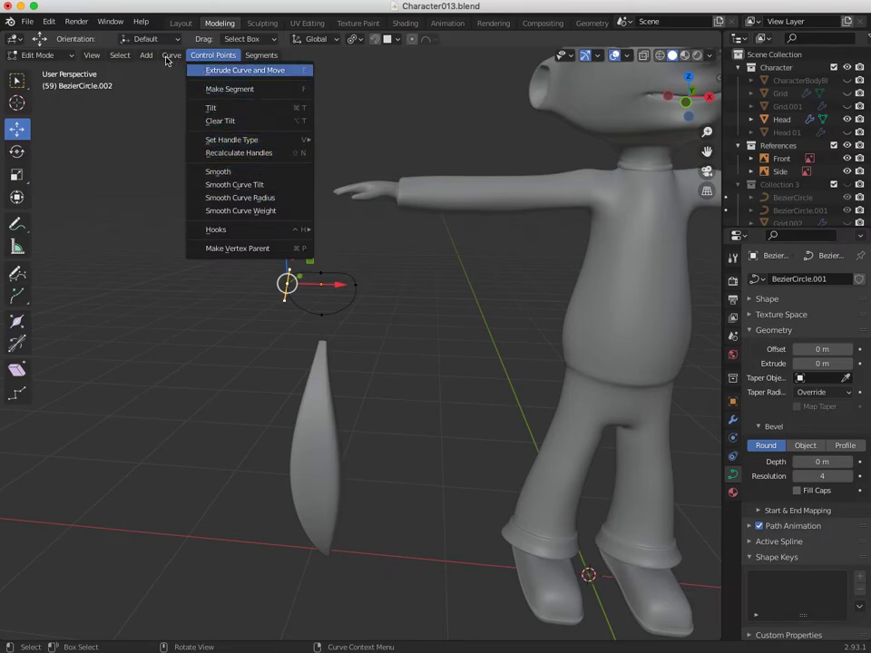
pyautogui.moveTo(210, 282); pyautogui.dragTo(259, 303, button='middle')
pyautogui.moveTo(339, 424); pyautogui.dragTo(142, 333, button='middle')
pyautogui.click(157, 312)
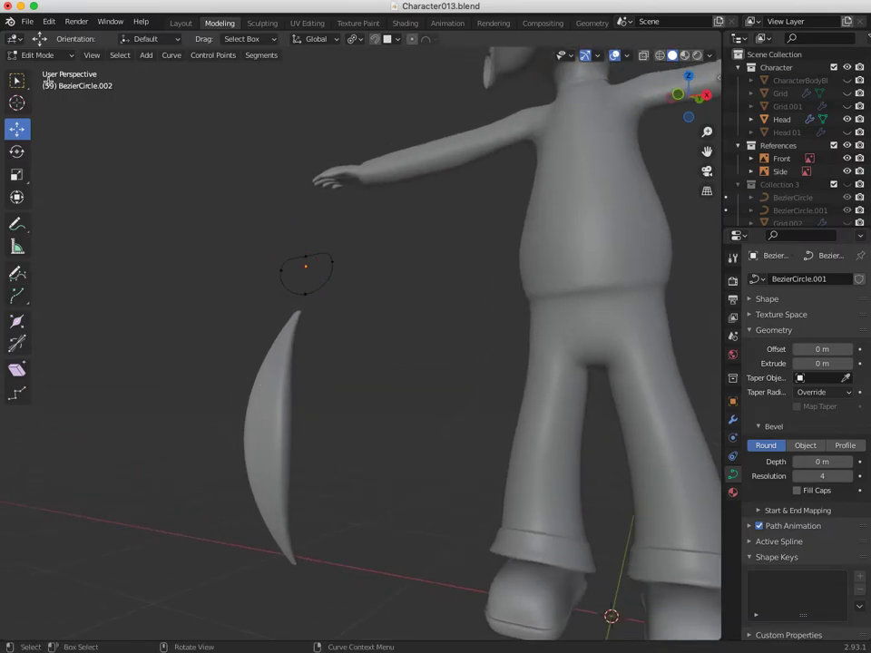
pyautogui.click(38, 55)
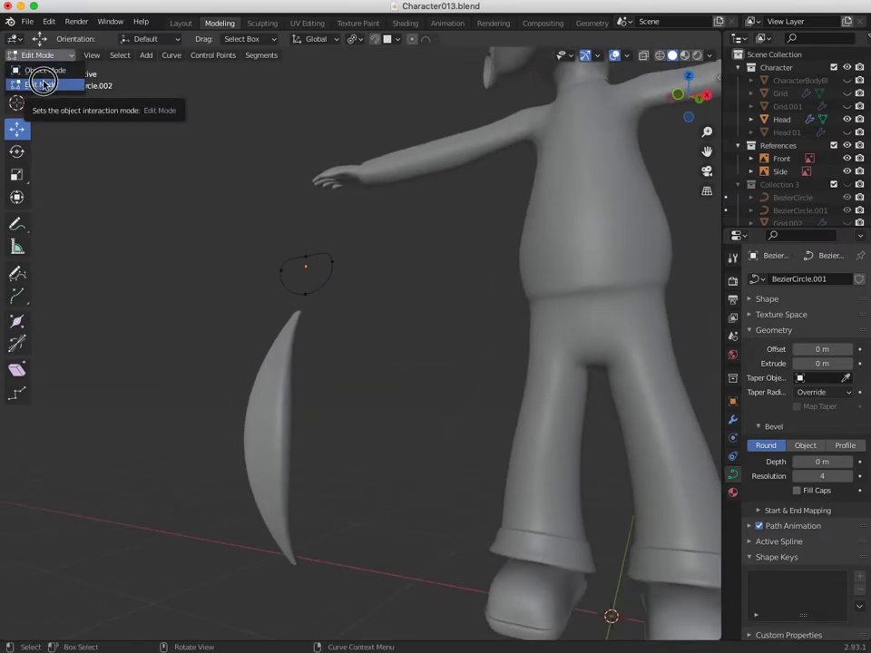
pyautogui.click(41, 70)
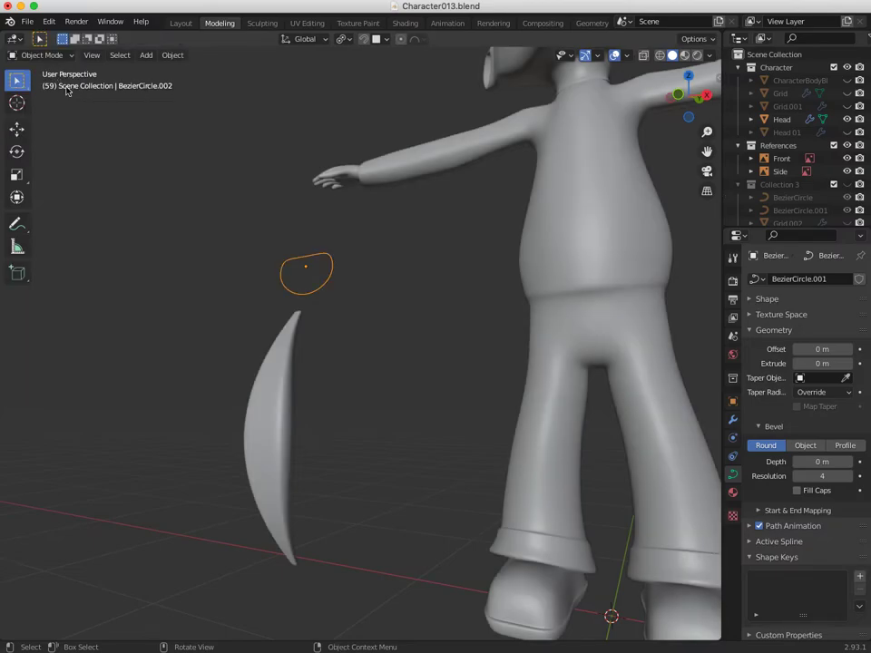
pyautogui.click(264, 404)
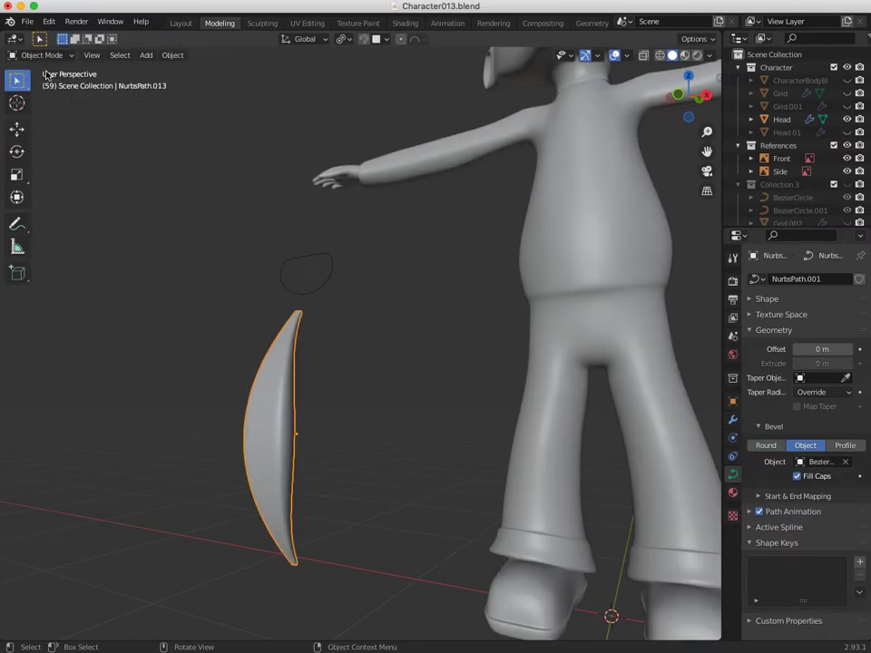
# Enter Edit Mode on the strand and box-select its control points with the Radius tool.
pyautogui.click(42, 54)
pyautogui.click(36, 85)
pyautogui.moveTo(194, 373); pyautogui.dragTo(137, 399, button='middle')
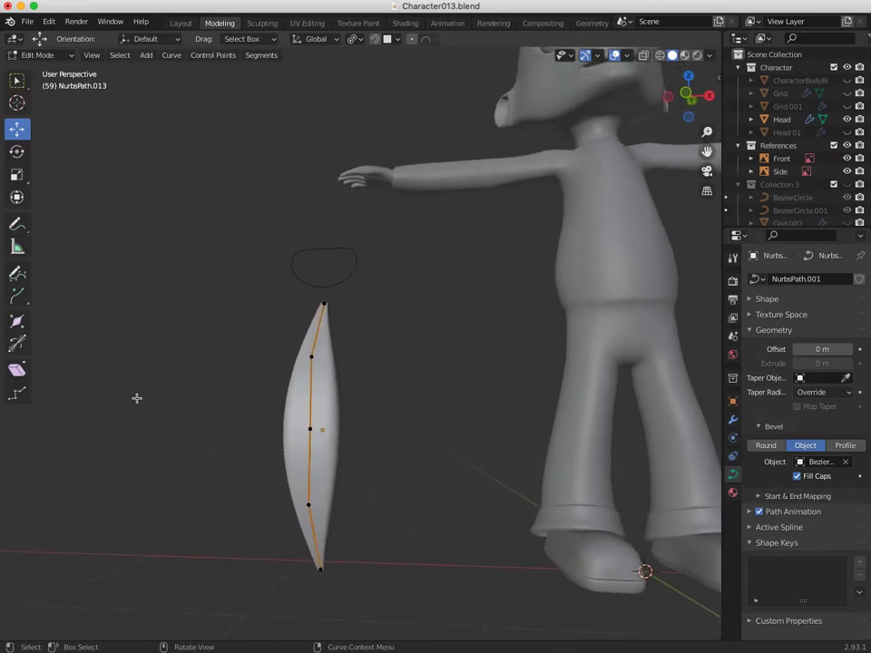
pyautogui.click(16, 324)
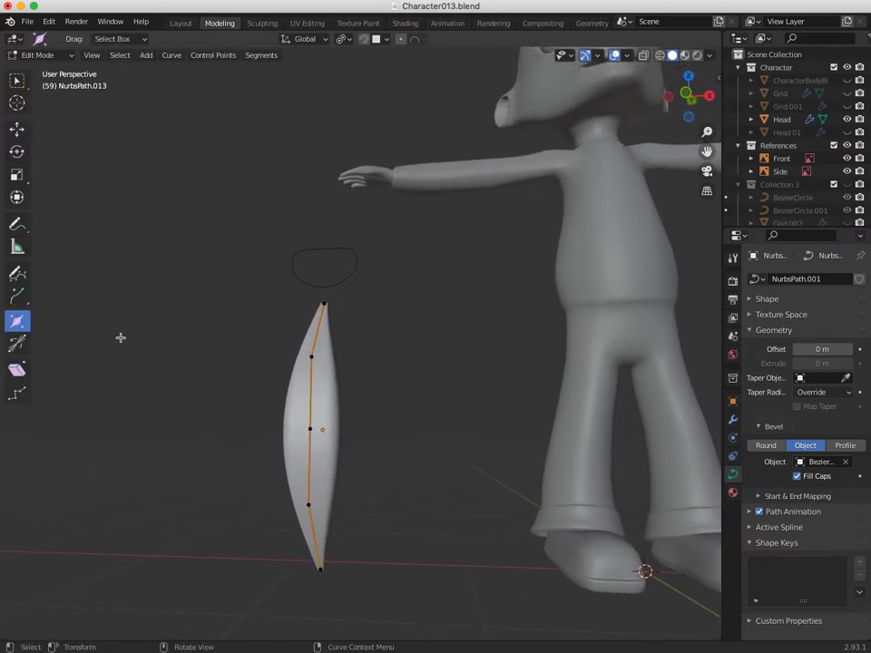
pyautogui.moveTo(247, 354); pyautogui.dragTo(311, 427)
pyautogui.moveTo(221, 408); pyautogui.dragTo(402, 641)
pyautogui.moveTo(230, 353); pyautogui.dragTo(432, 630)
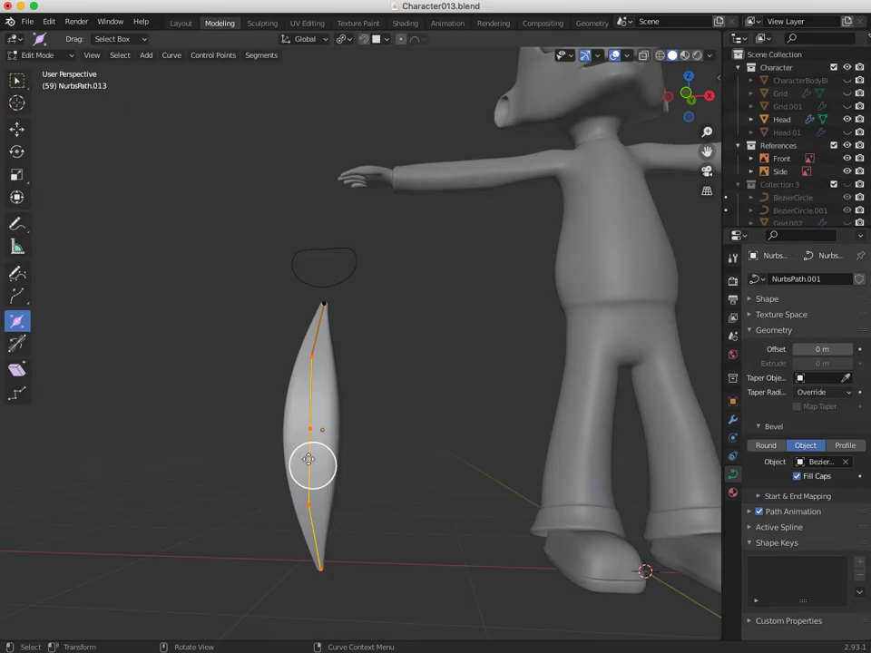
# Trial-fatten the selected points with Alt+S, undo it, and pick the Tilt tool.
pyautogui.hotkey('alt', 's')
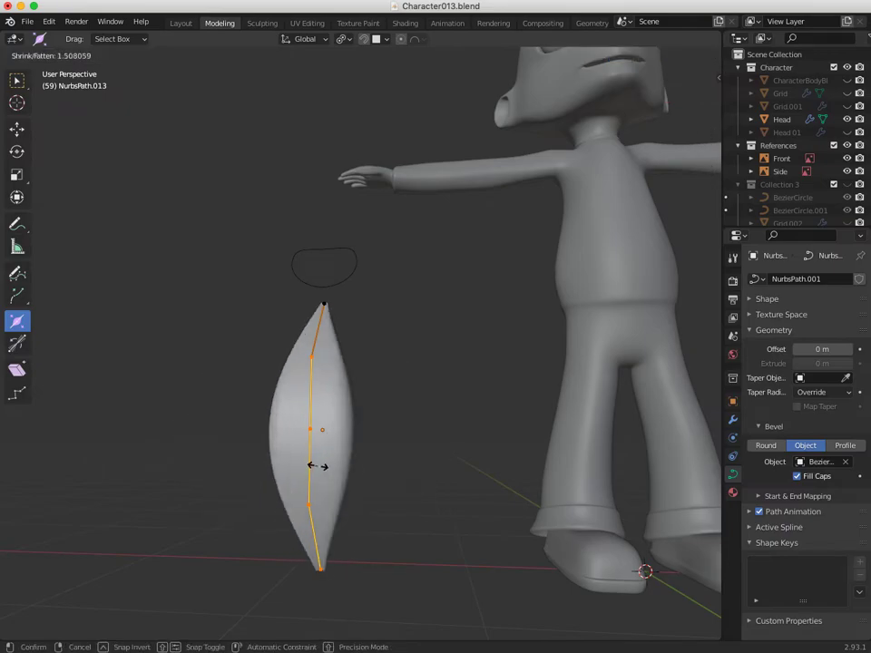
pyautogui.click(313, 466)
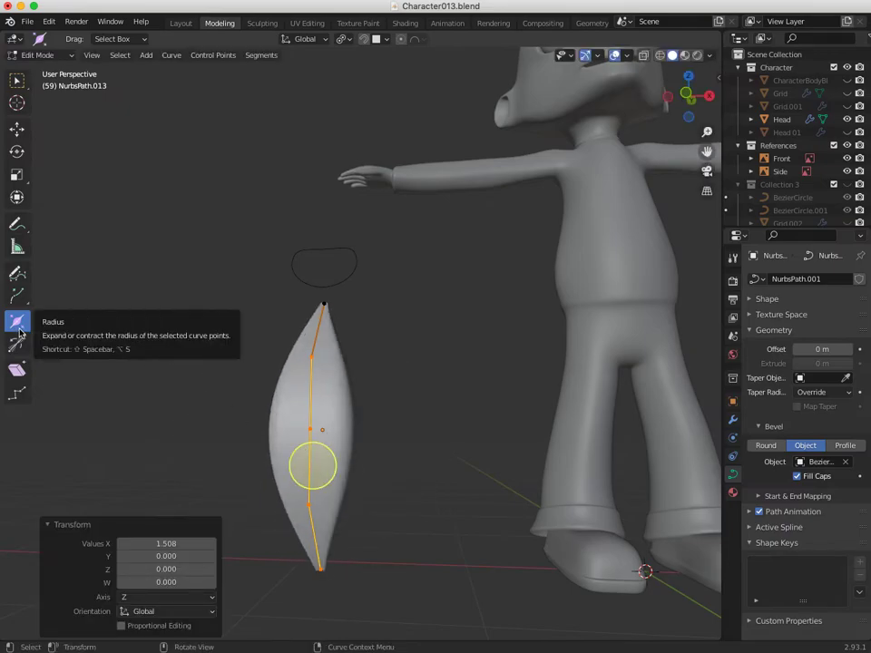
pyautogui.hotkey('ctrl', 'z')
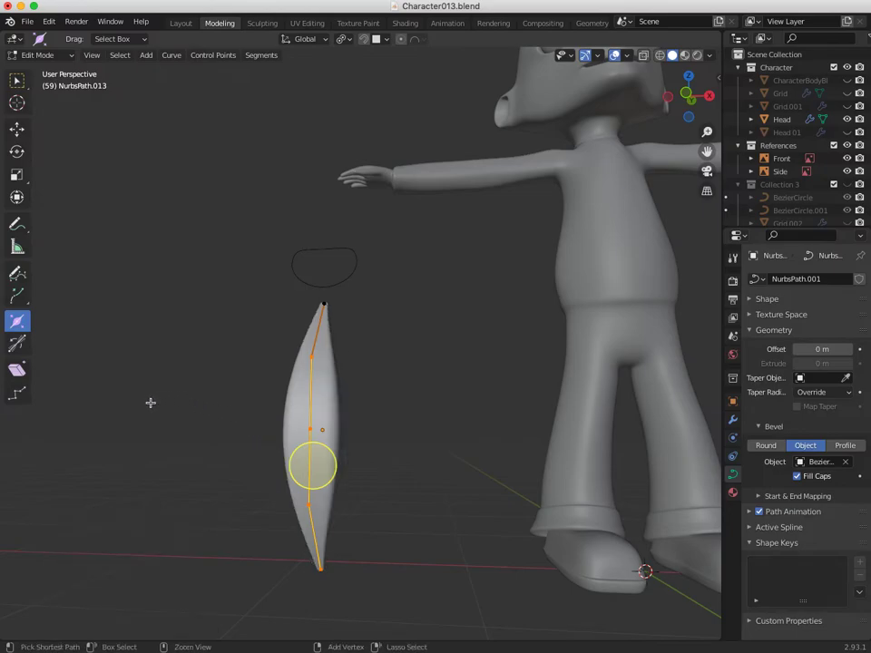
pyautogui.click(16, 343)
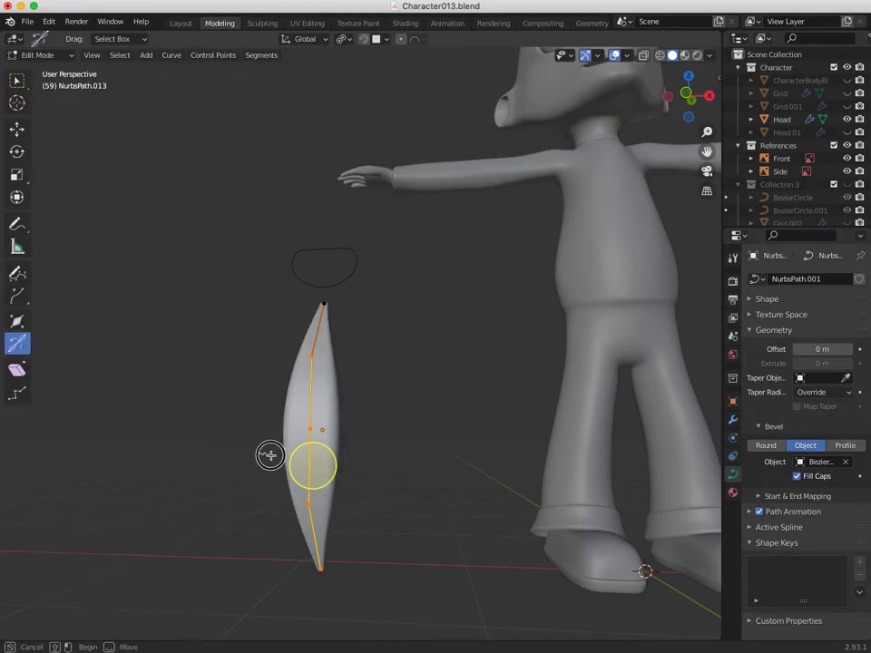
# Try a 393° twist on the strand's lower points, then undo it.
pyautogui.click(246, 441)
pyautogui.moveTo(194, 344); pyautogui.dragTo(343, 580)
pyautogui.moveTo(288, 453); pyautogui.dragTo(157, 414)
pyautogui.moveTo(211, 413); pyautogui.dragTo(374, 535)
pyautogui.moveTo(306, 490); pyautogui.dragTo(318, 494)
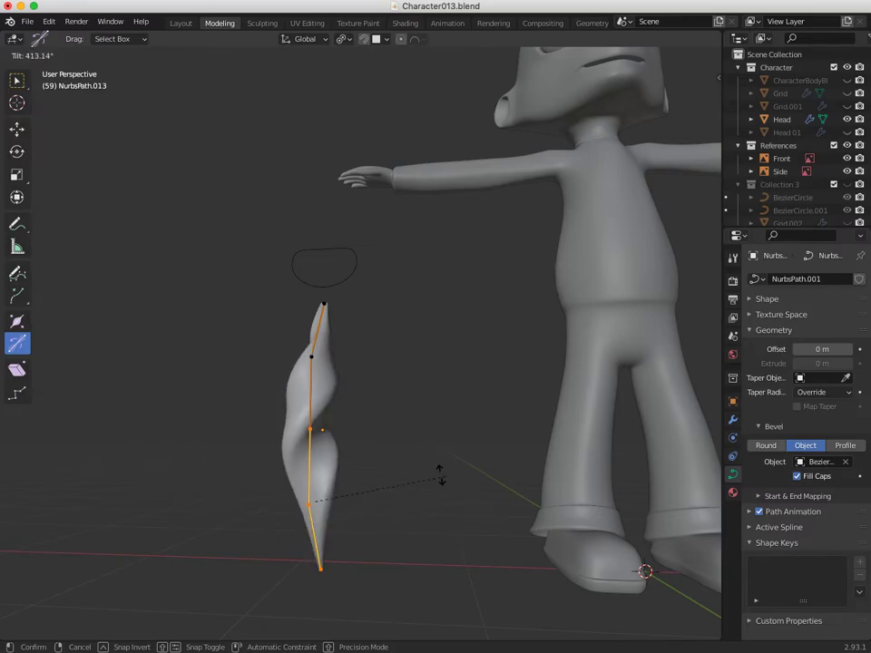
pyautogui.click(383, 486)
pyautogui.moveTo(382, 486); pyautogui.dragTo(311, 542, button='middle')
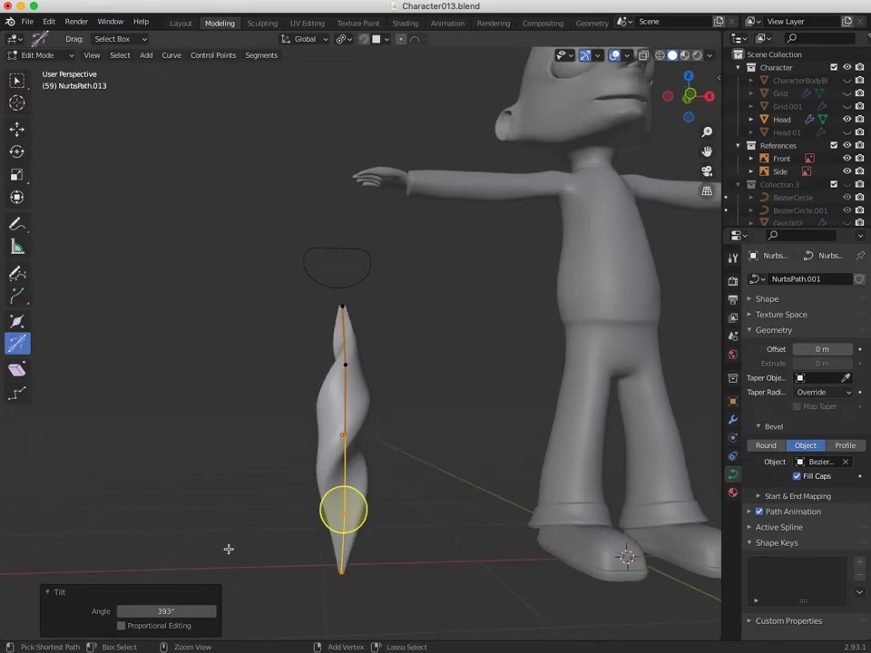
pyautogui.hotkey('ctrl', 'z')
pyautogui.moveTo(228, 546); pyautogui.dragTo(417, 495, button='middle')
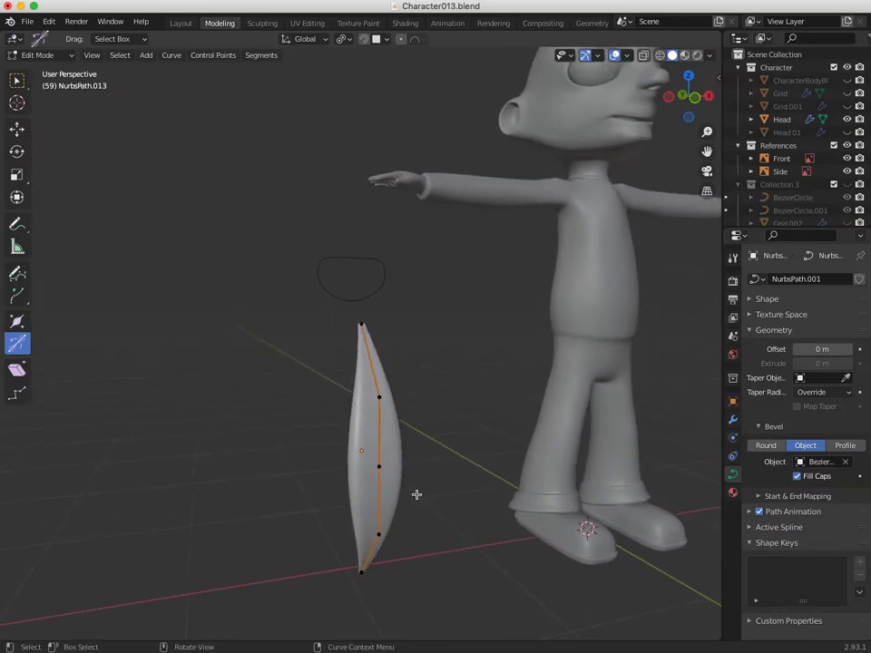
pyautogui.moveTo(361, 452); pyautogui.dragTo(242, 466, button='middle')
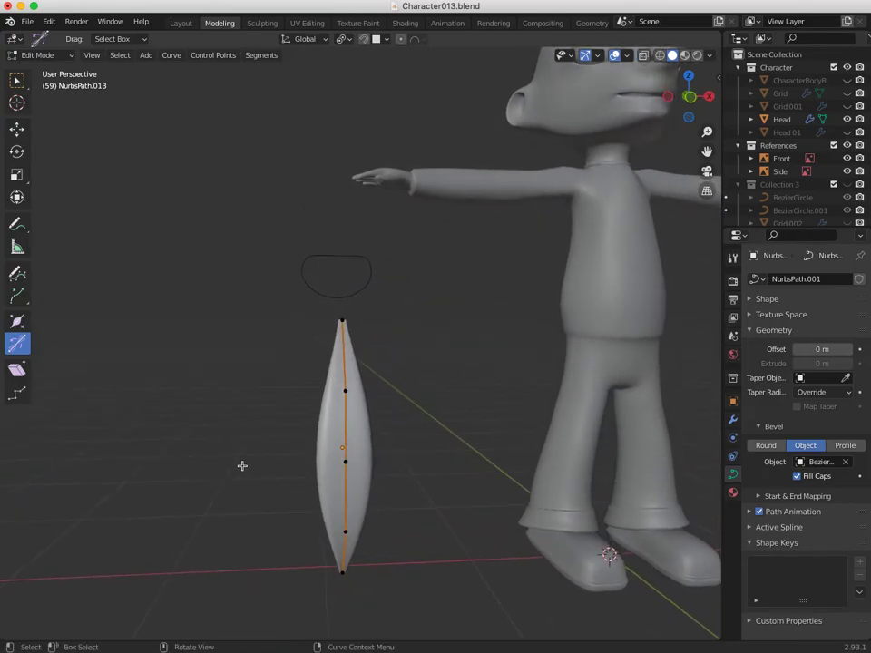
# Tilt the strand's middle control points to 181° and orbit to check the result.
pyautogui.moveTo(278, 321); pyautogui.dragTo(421, 620)
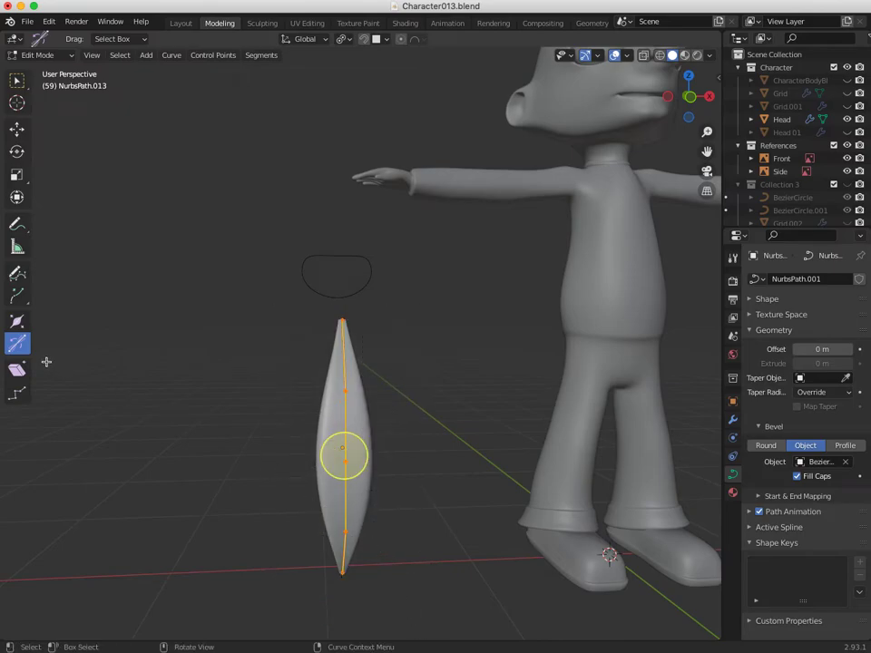
pyautogui.moveTo(342, 451); pyautogui.dragTo(338, 478)
pyautogui.moveTo(339, 479); pyautogui.dragTo(443, 481, button='middle')
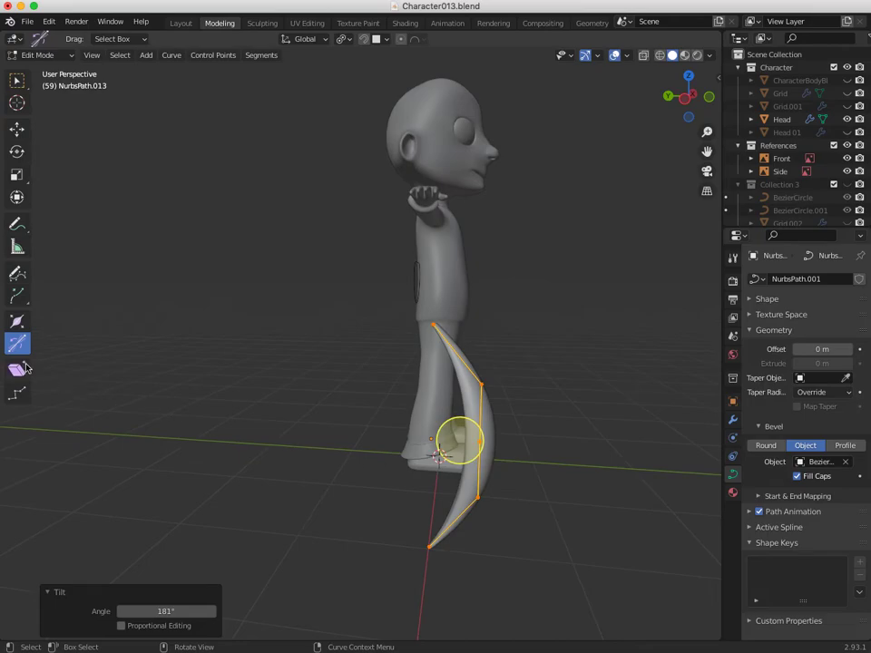
pyautogui.moveTo(394, 463); pyautogui.dragTo(132, 453, button='middle')
pyautogui.moveTo(294, 488); pyautogui.dragTo(399, 413, button='middle')
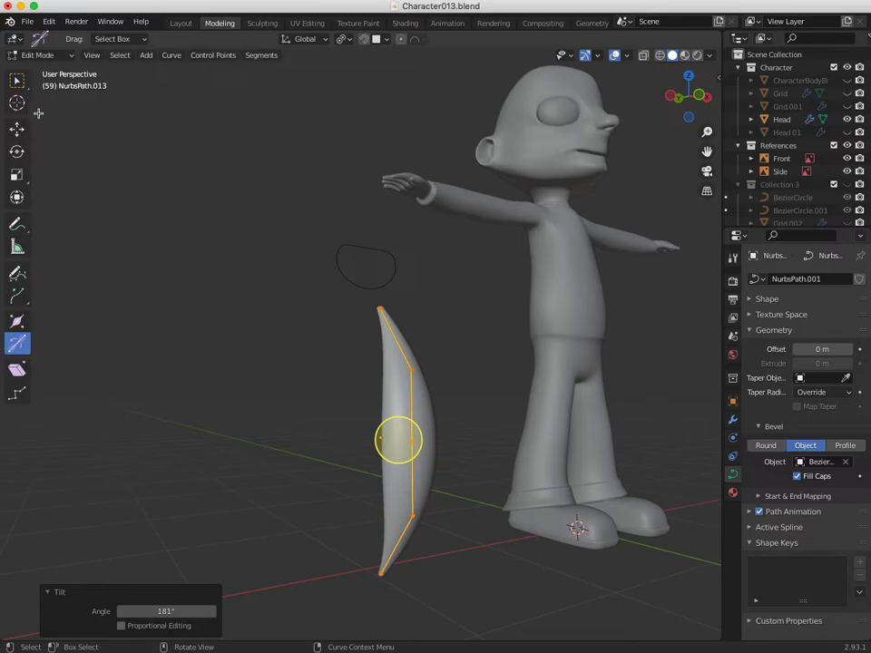
pyautogui.click(37, 55)
# Return to Object Mode and select the character's head.
pyautogui.click(32, 56)
pyautogui.click(36, 69)
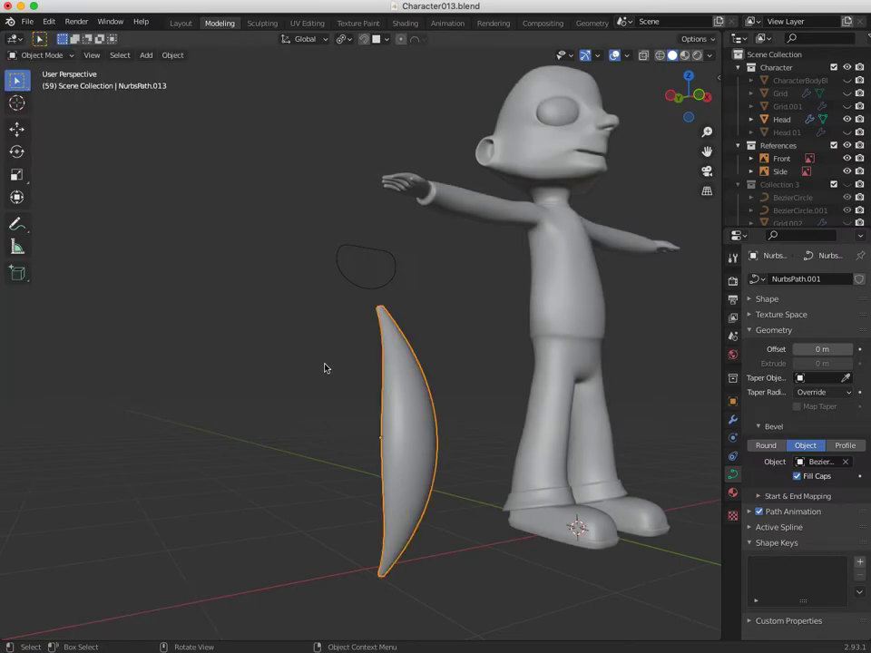
pyautogui.moveTo(327, 383); pyautogui.dragTo(417, 468, button='middle')
pyautogui.keyDown('shift'); pyautogui.moveTo(345, 429); pyautogui.dragTo(272, 531, button='middle'); pyautogui.keyUp('shift')
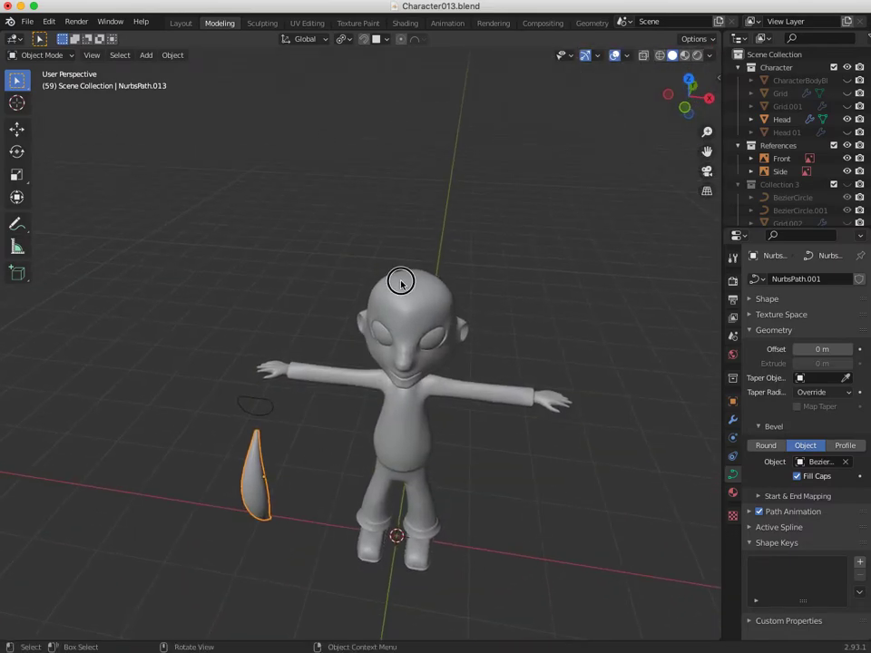
pyautogui.click(415, 324)
pyautogui.moveTo(414, 324); pyautogui.dragTo(323, 247, button='middle')
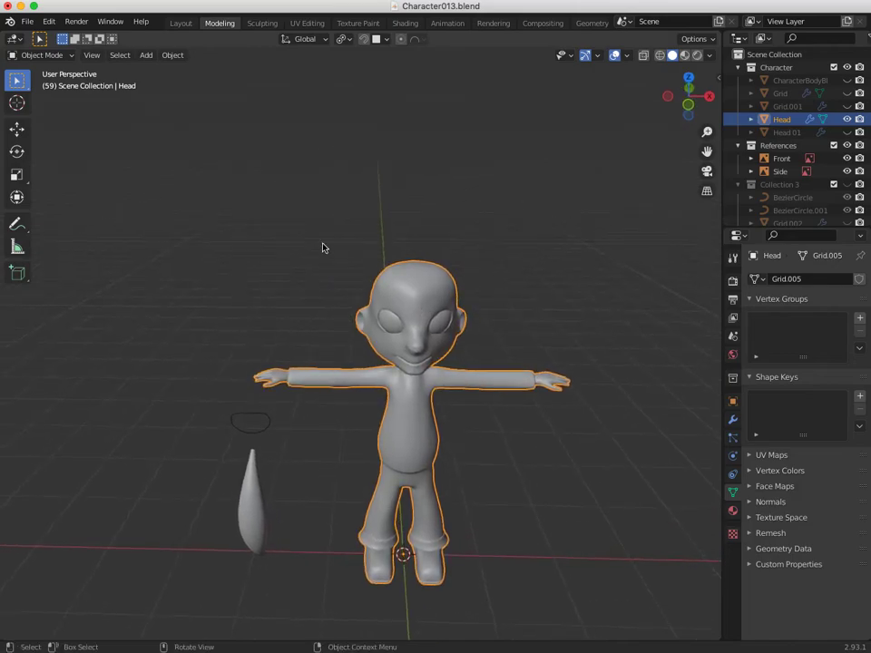
# Enable snapping with Face as the snap target, then select the hair curve.
pyautogui.click(377, 41)
pyautogui.click(363, 41)
pyautogui.click(386, 41)
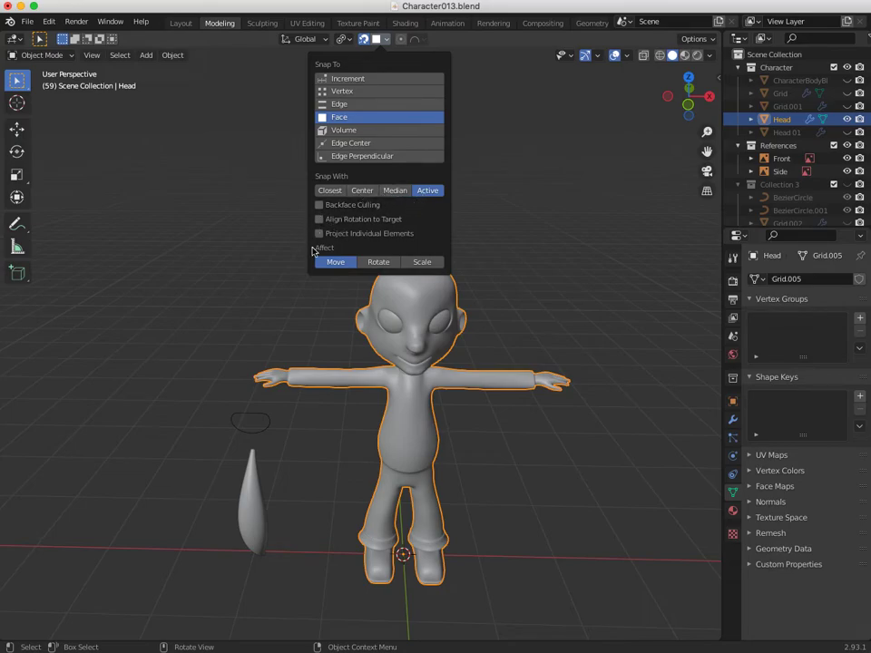
pyautogui.moveTo(330, 302); pyautogui.dragTo(357, 457, button='middle')
pyautogui.click(227, 529)
# Snap the 3D cursor to the curve's bottom endpoint, then return to Object Mode.
pyautogui.hotkey('shift', 's')
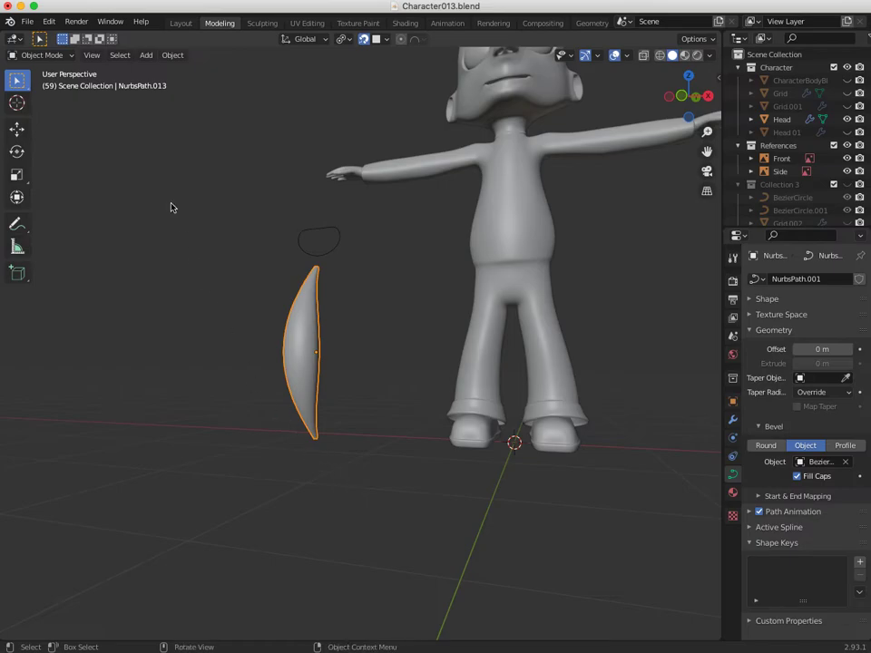
pyautogui.click(36, 54)
pyautogui.click(35, 69)
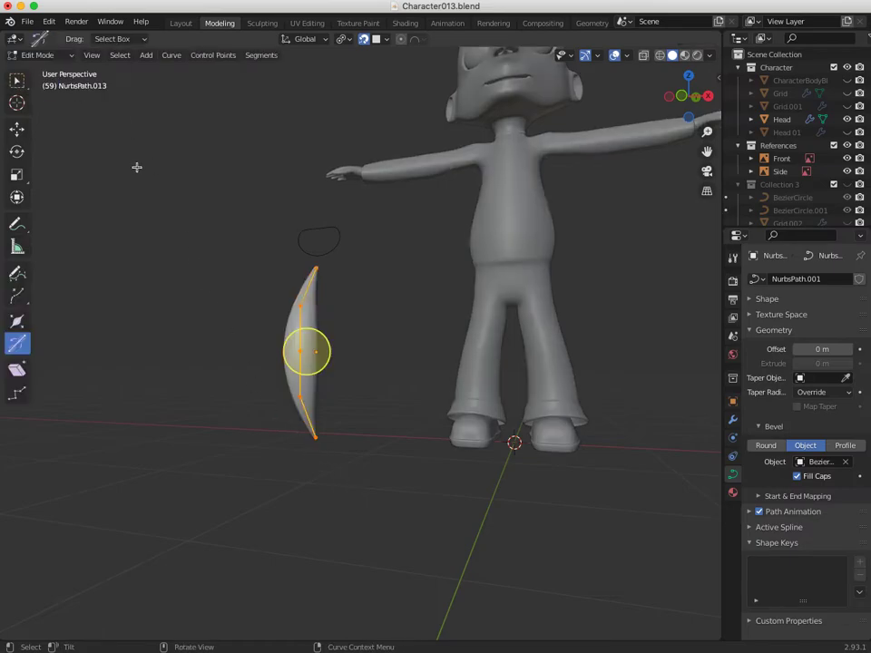
pyautogui.click(312, 439)
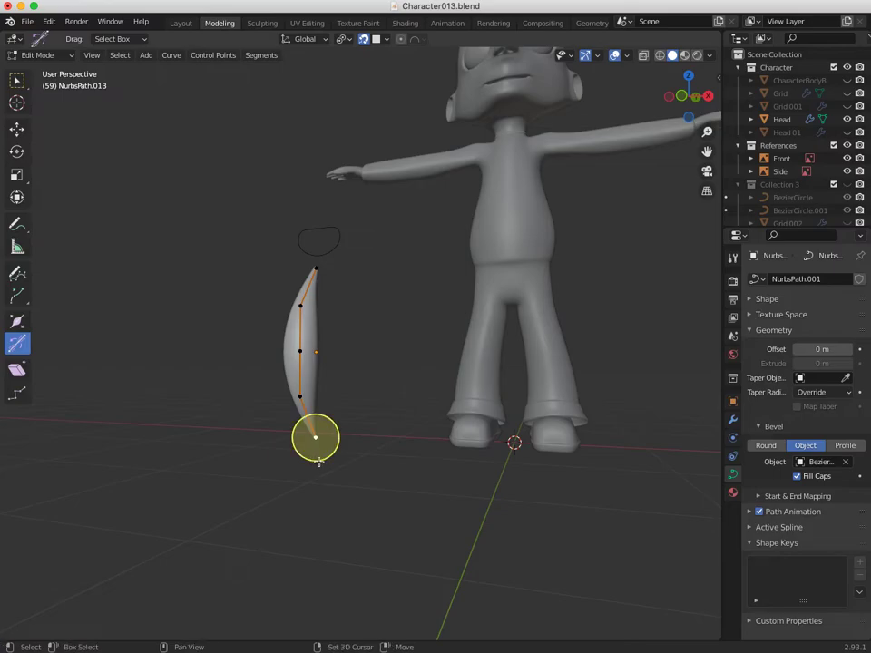
pyautogui.hotkey('shift', 's')
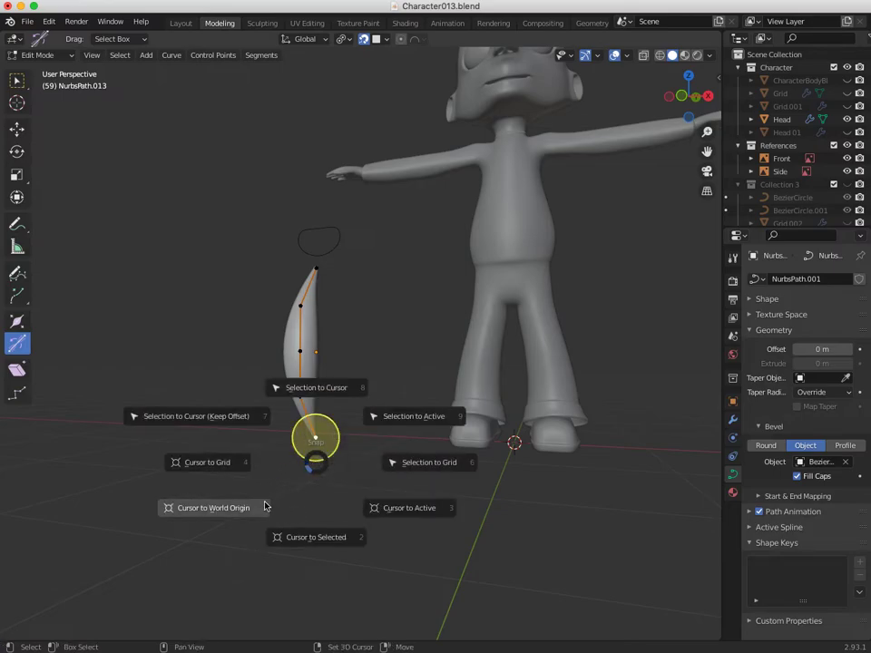
pyautogui.click(312, 539)
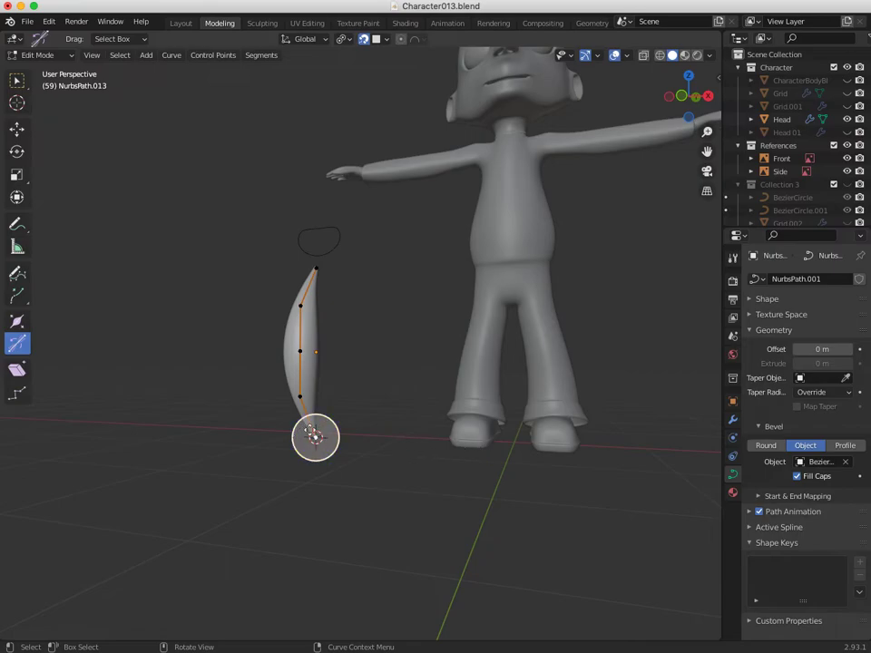
pyautogui.click(44, 55)
pyautogui.click(60, 71)
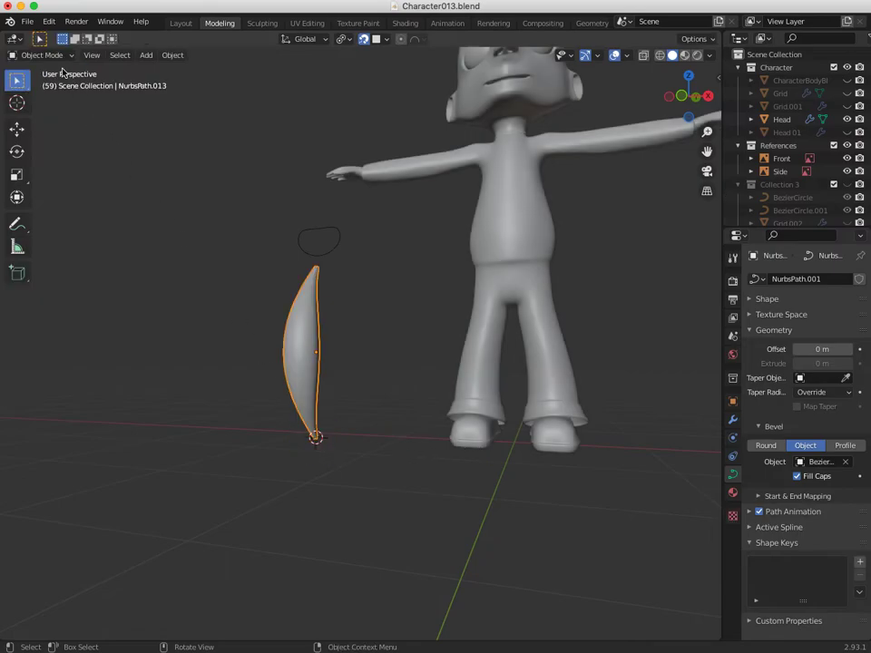
# Switch to the Move tool and place the 3D cursor at the curve's centre.
pyautogui.moveTo(301, 444); pyautogui.dragTo(281, 477, button='middle')
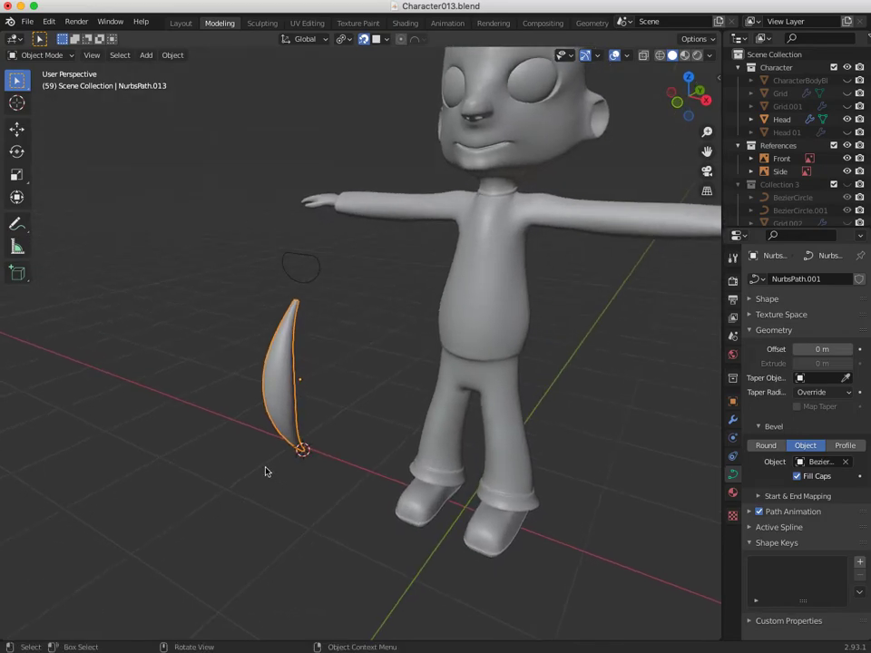
pyautogui.hotkey('shift', 'space')
pyautogui.press('g')
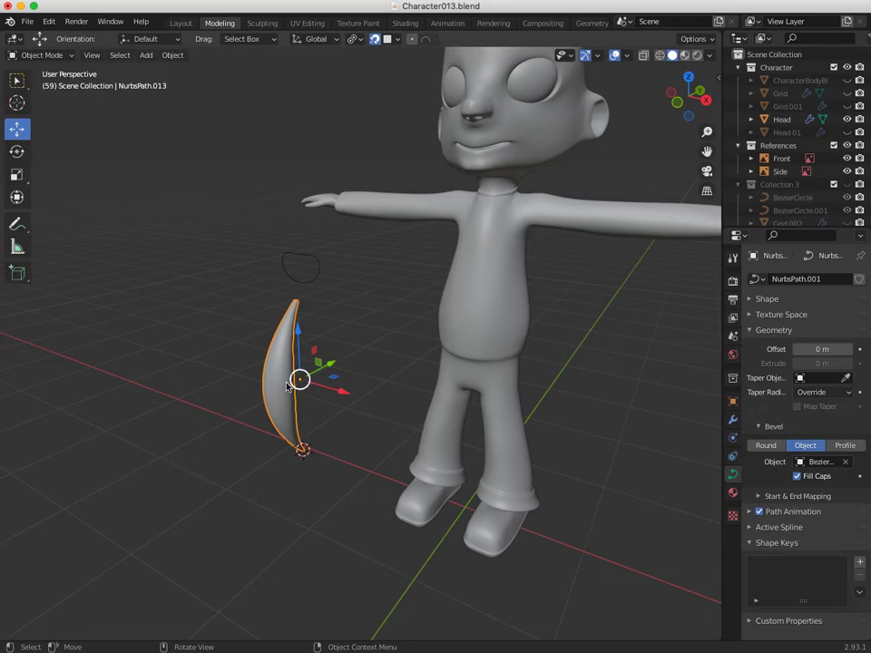
pyautogui.hotkey('shift', 's')
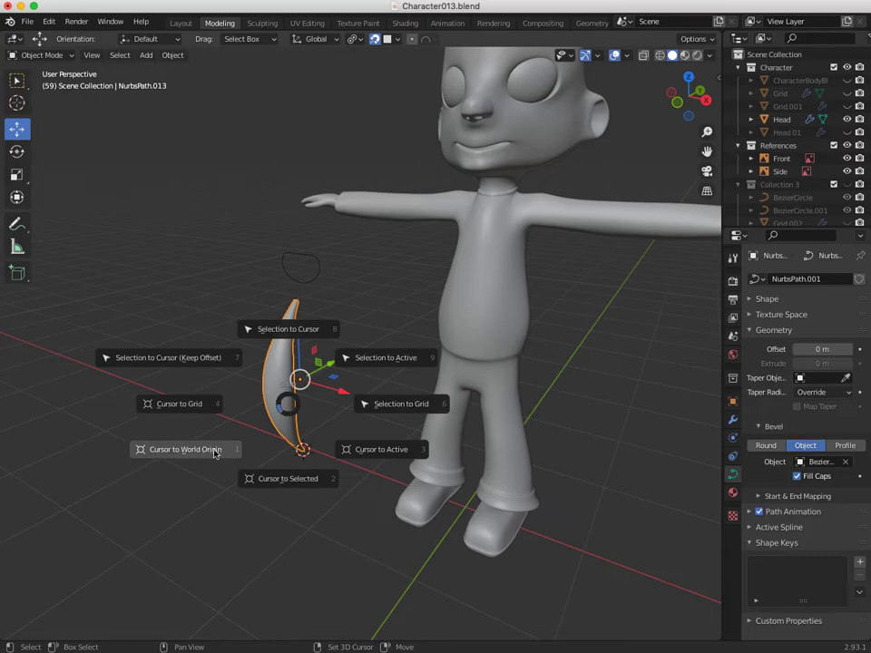
pyautogui.click(281, 479)
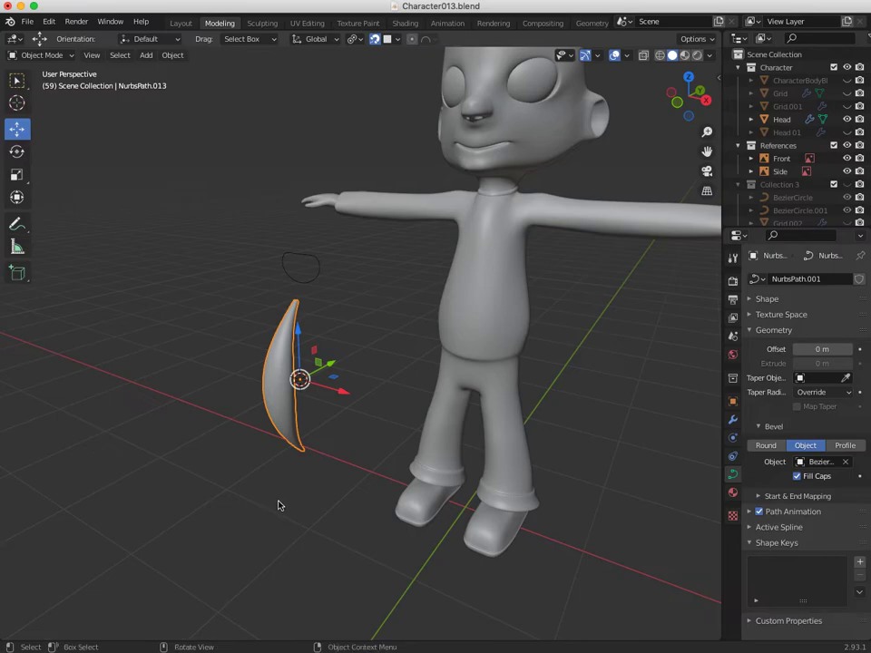
# Turn on X-Ray with Alt+Z and snap the cursor back to the curve's bottom endpoint.
pyautogui.hotkey('alt', 'z')
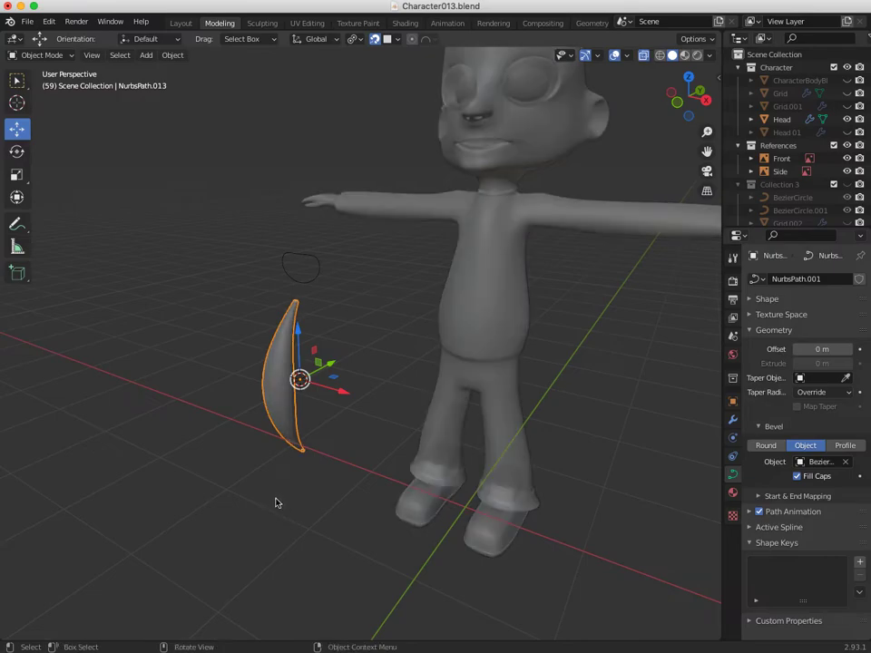
pyautogui.moveTo(266, 452); pyautogui.dragTo(268, 422, button='middle')
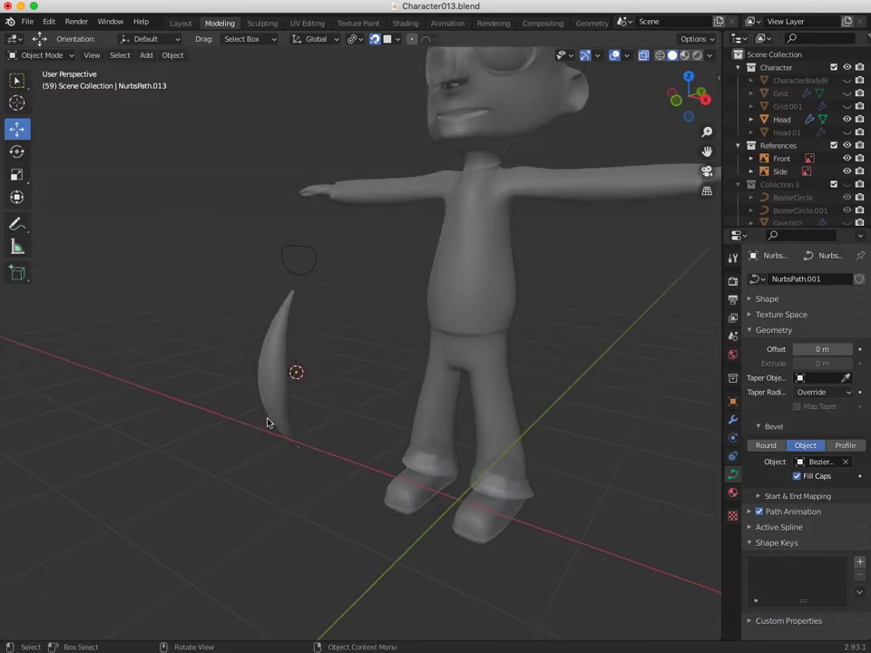
pyautogui.click(41, 54)
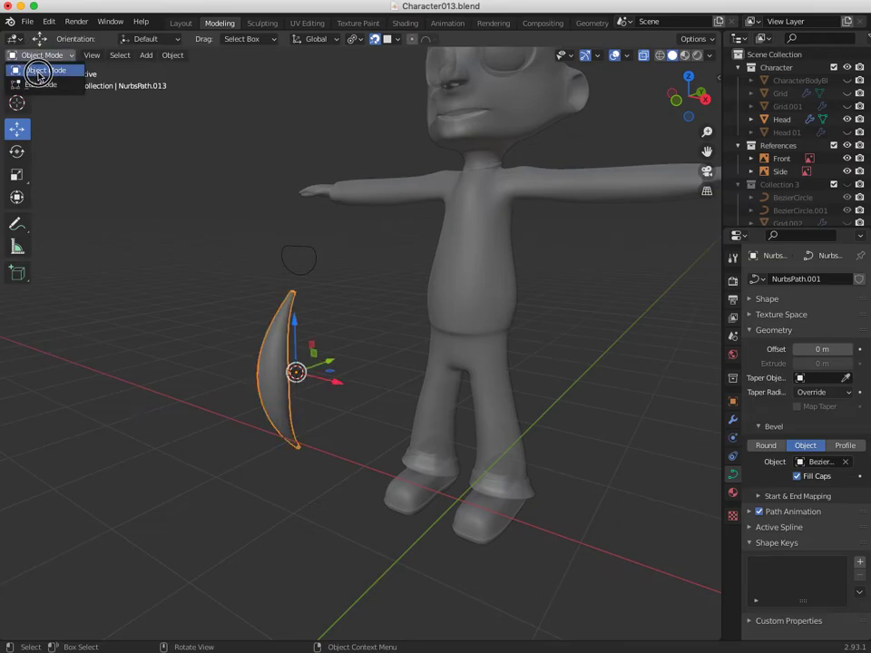
pyautogui.click(40, 69)
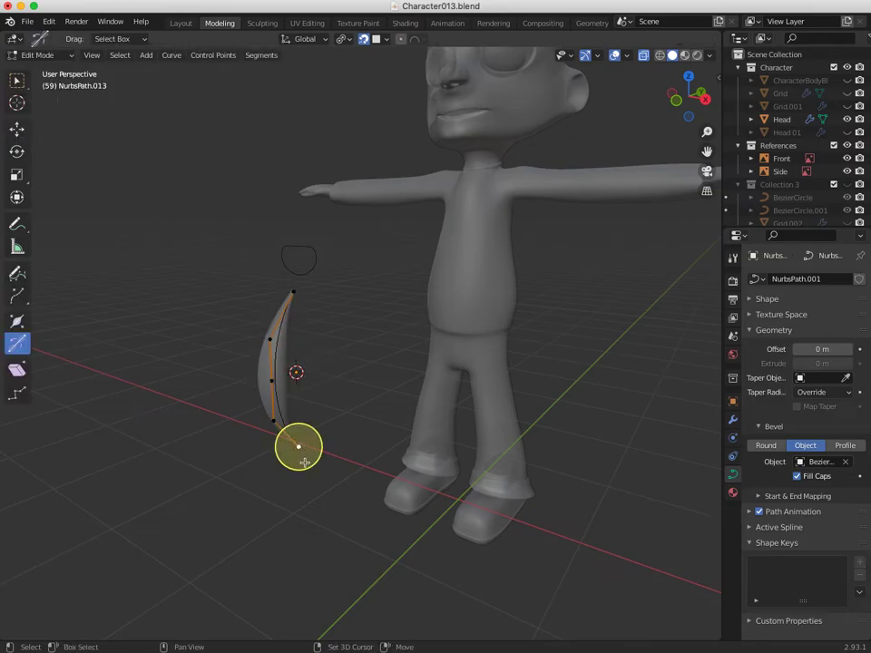
pyautogui.hotkey('shift', 's')
pyautogui.click(289, 540)
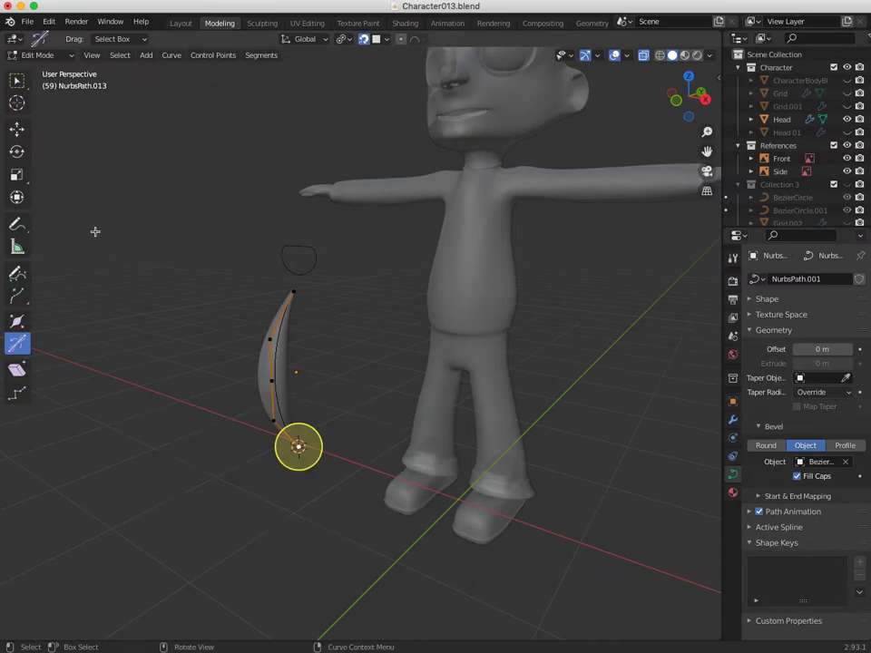
pyautogui.click(40, 54)
pyautogui.click(41, 68)
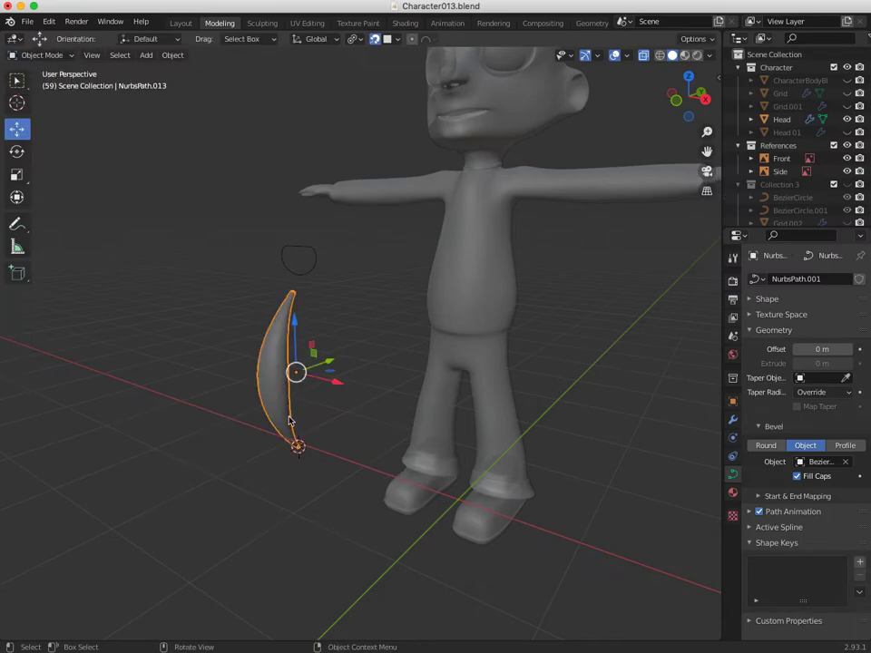
pyautogui.hotkey('shift', 's')
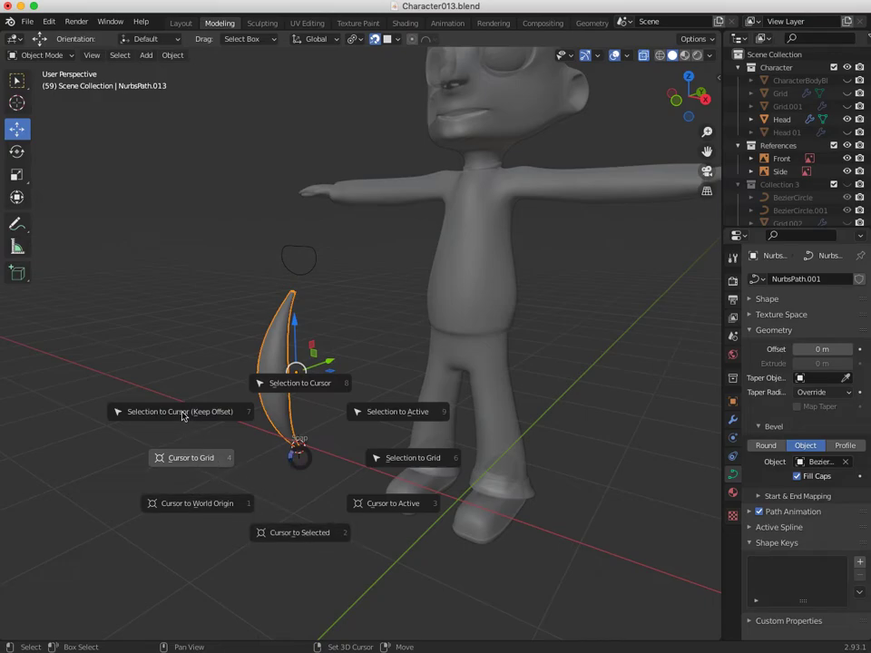
pyautogui.click(286, 537)
pyautogui.moveTo(281, 508); pyautogui.dragTo(255, 461, button='middle')
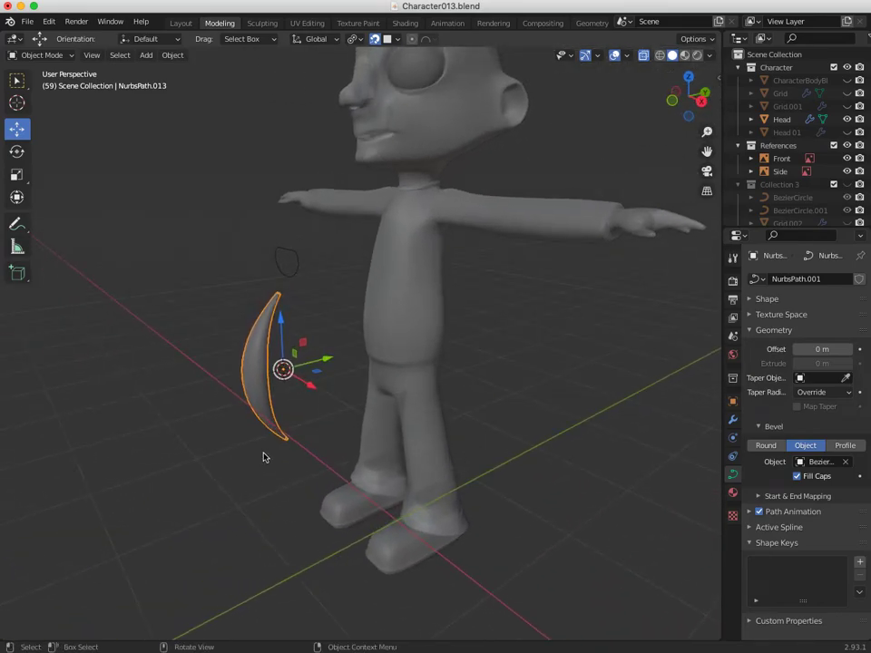
pyautogui.hotkey('shift', 's')
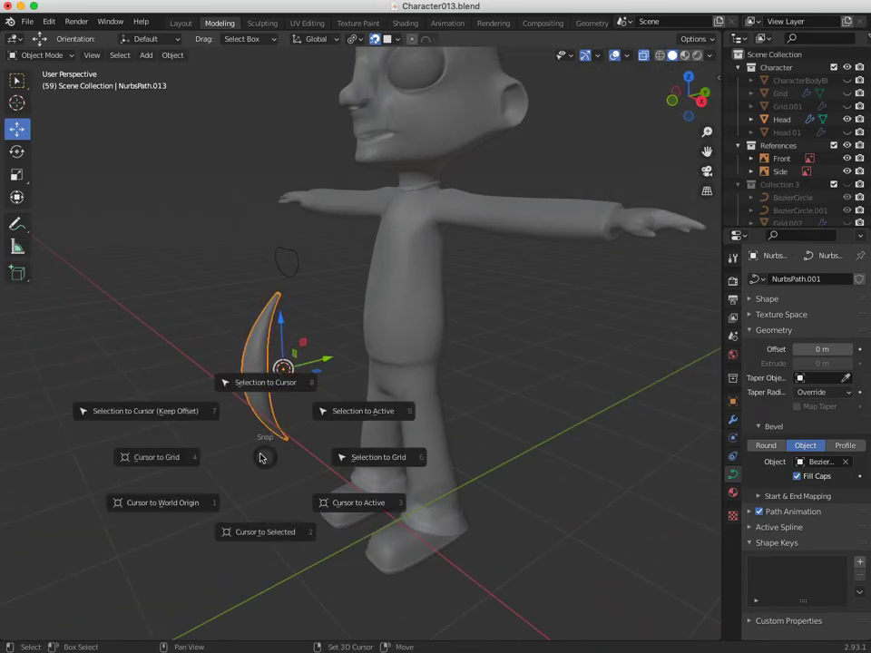
pyautogui.click(195, 505)
pyautogui.moveTo(221, 509); pyautogui.dragTo(323, 499, button='middle')
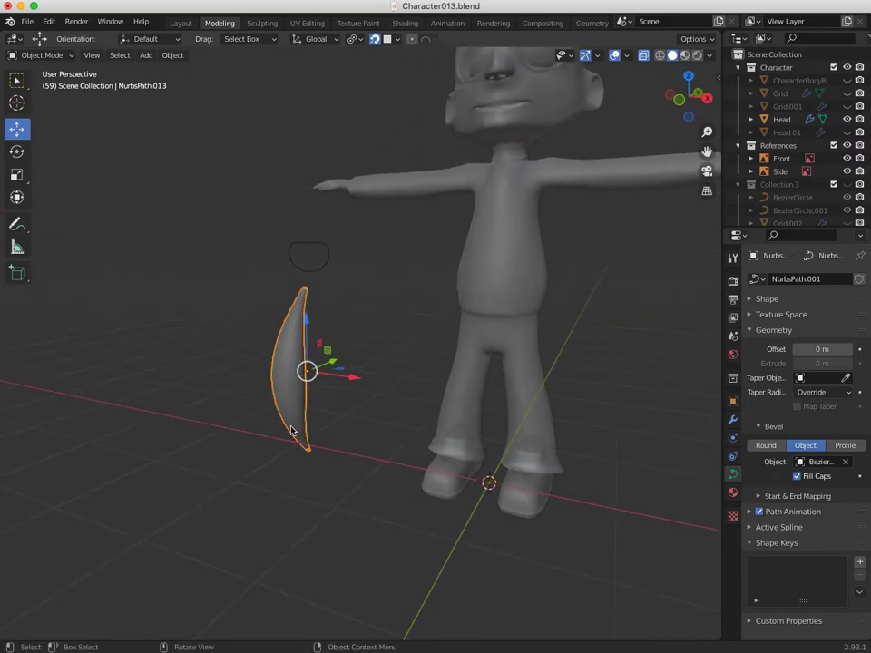
pyautogui.moveTo(392, 40); pyautogui.dragTo(238, 384)
pyautogui.moveTo(347, 461); pyautogui.dragTo(433, 497, button='middle')
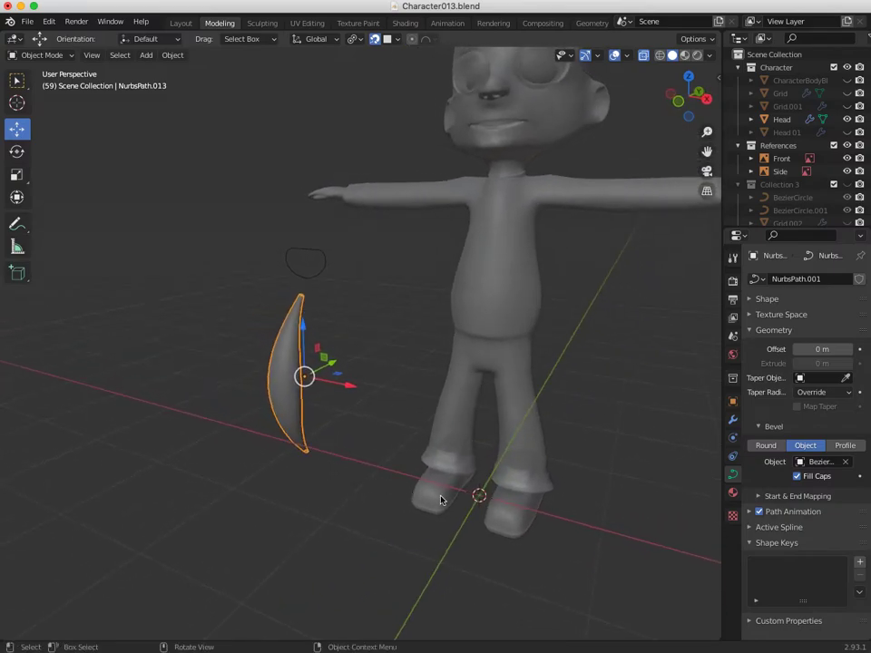
pyautogui.click(473, 511)
pyautogui.click(305, 453)
pyautogui.click(43, 55)
pyautogui.click(38, 82)
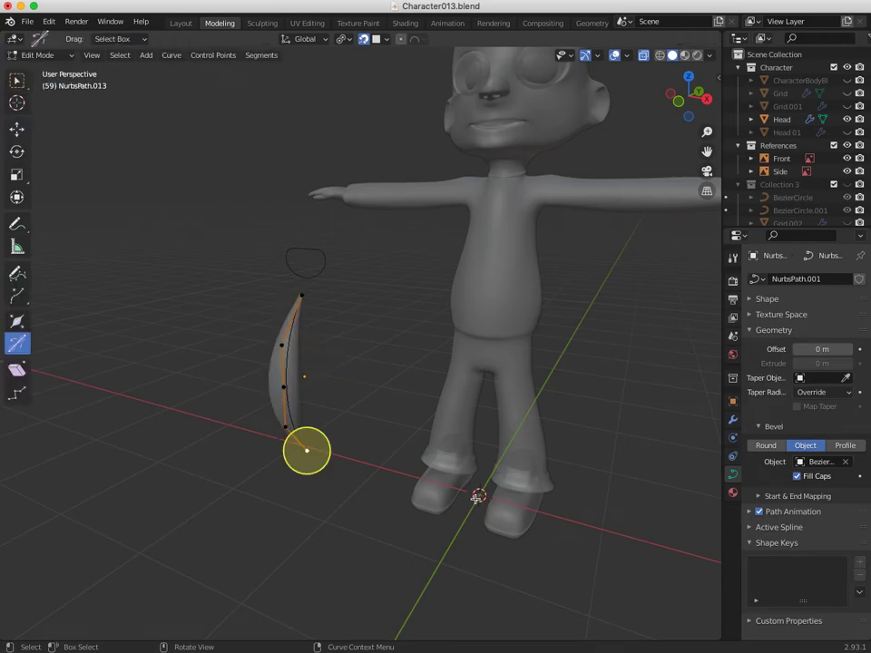
pyautogui.hotkey('shift', 's')
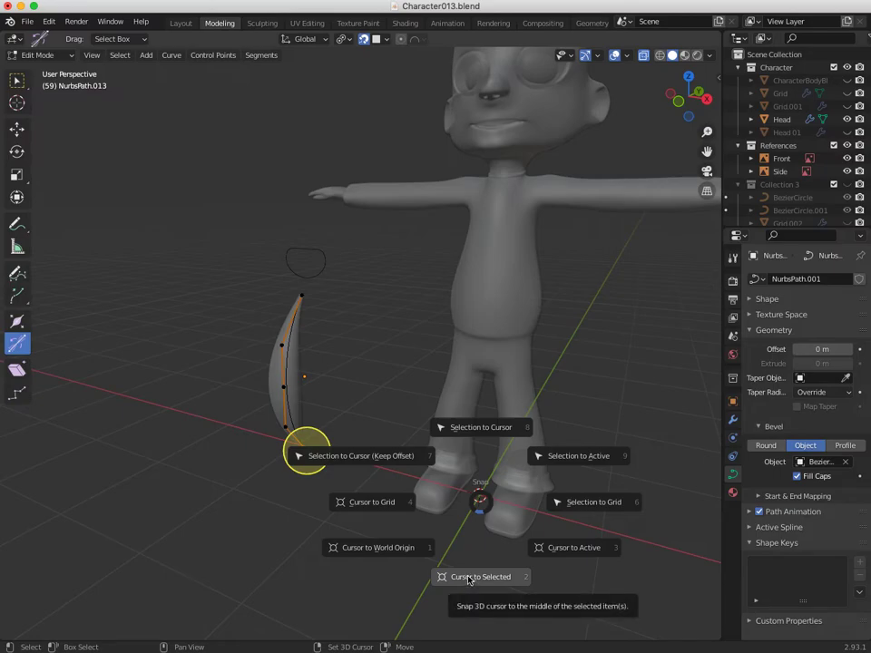
pyautogui.click(349, 457)
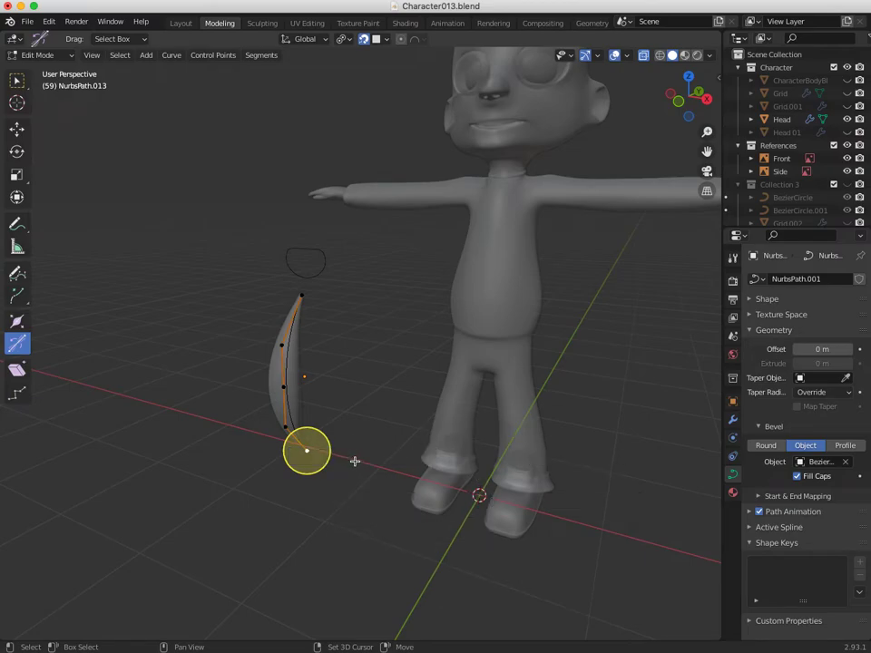
pyautogui.hotkey('shift', 's')
pyautogui.click(349, 535)
pyautogui.moveTo(249, 462)
pyautogui.mouseDown(button='middle')
pyautogui.moveTo(169, 448)
pyautogui.moveTo(258, 467)
pyautogui.mouseUp(button='middle')
pyautogui.click(42, 56)
pyautogui.click(35, 16)
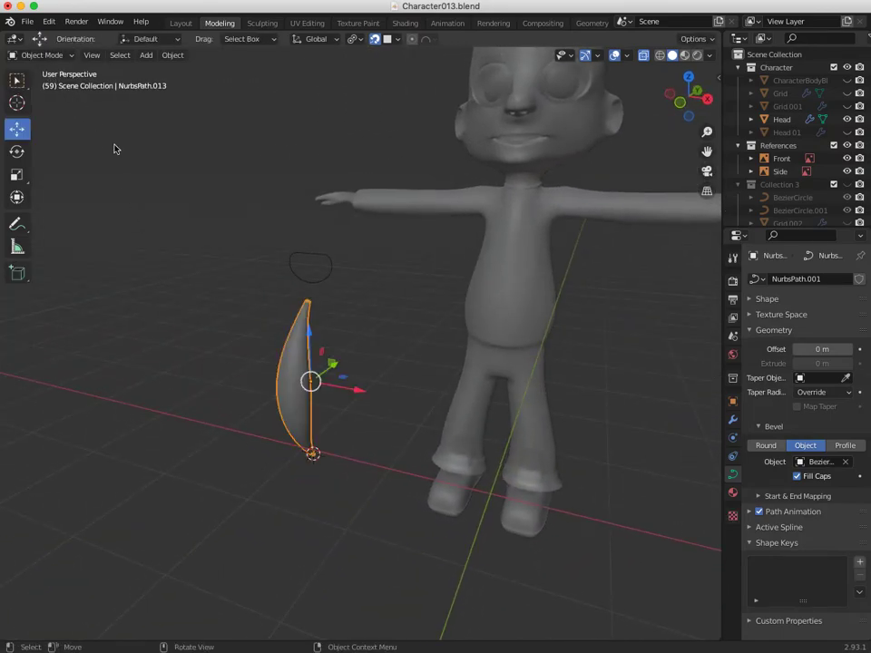
# Set the strand's origin to the 3D cursor and turn X-Ray back off.
pyautogui.click(168, 59)
pyautogui.moveTo(191, 86)
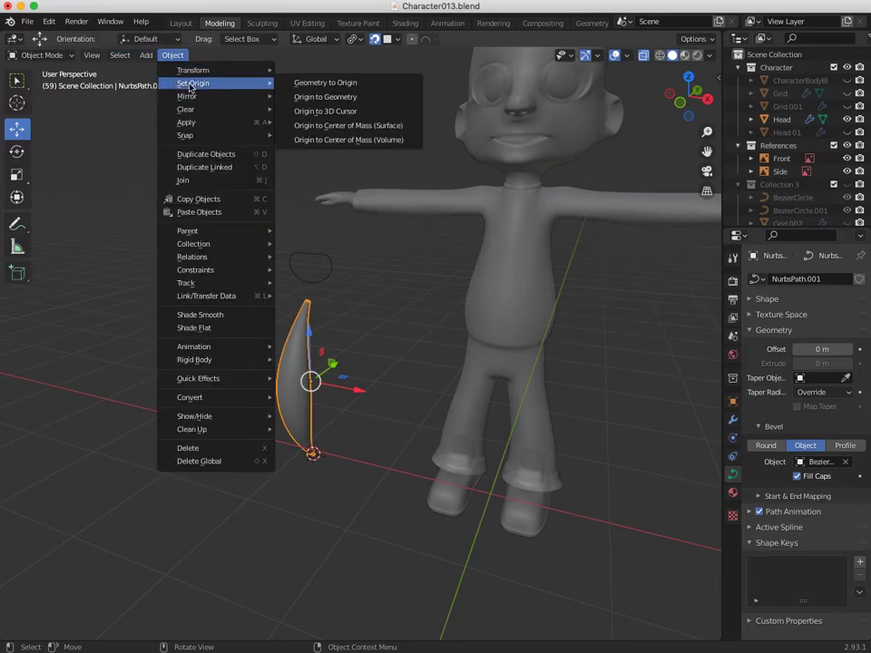
pyautogui.click(295, 112)
pyautogui.moveTo(324, 465); pyautogui.dragTo(459, 354, button='middle')
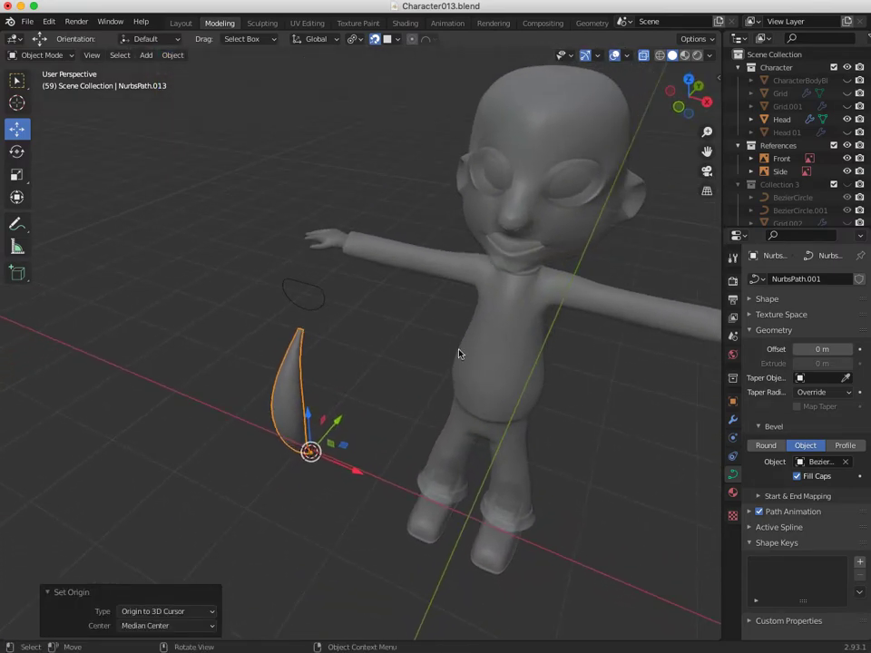
pyautogui.click(644, 58)
pyautogui.moveTo(249, 425)
pyautogui.mouseDown(button='middle')
pyautogui.moveTo(230, 410)
pyautogui.moveTo(259, 408)
pyautogui.mouseUp(button='middle')
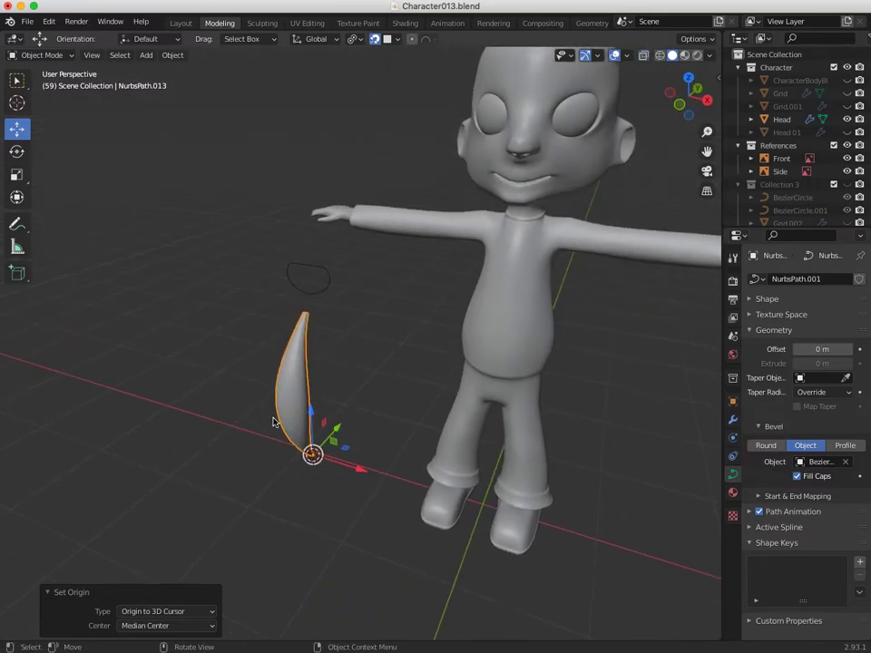
# Move the strand up onto the character's head and slide it along Y.
pyautogui.click(397, 39)
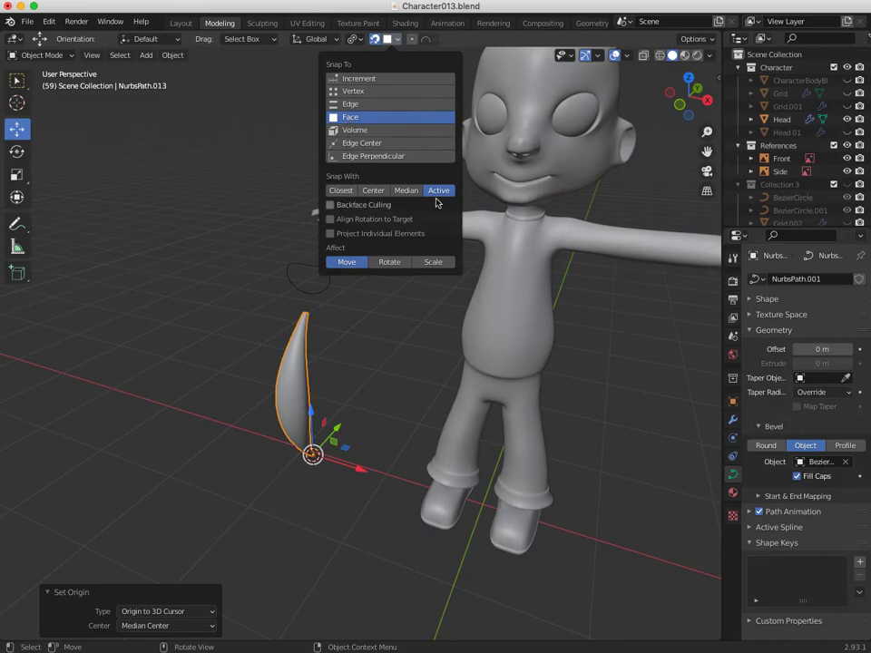
pyautogui.scroll(-4, 335, 503)
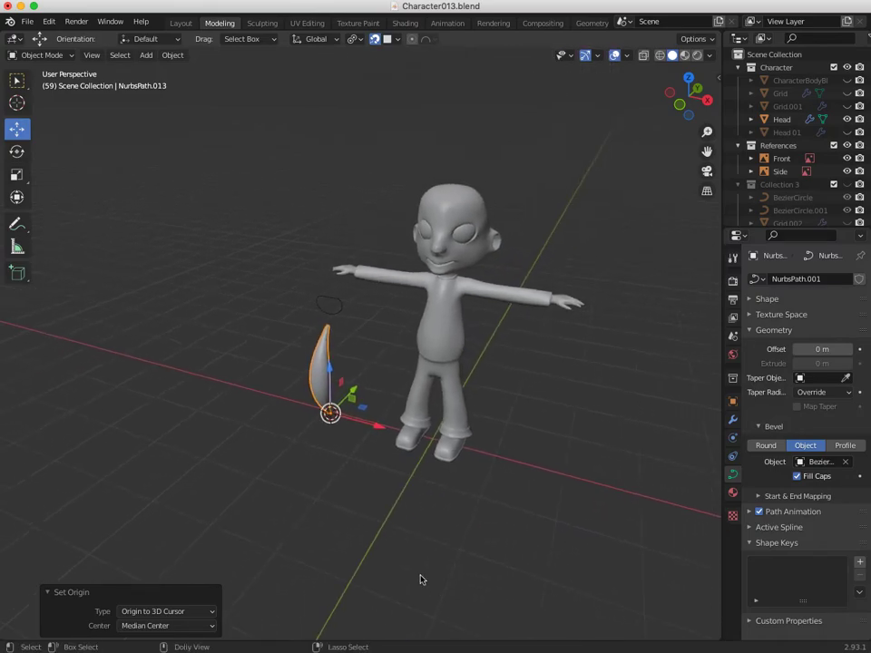
pyautogui.scroll(2, 295, 556)
pyautogui.moveTo(316, 465); pyautogui.dragTo(420, 262)
pyautogui.moveTo(420, 263); pyautogui.dragTo(290, 266, button='middle')
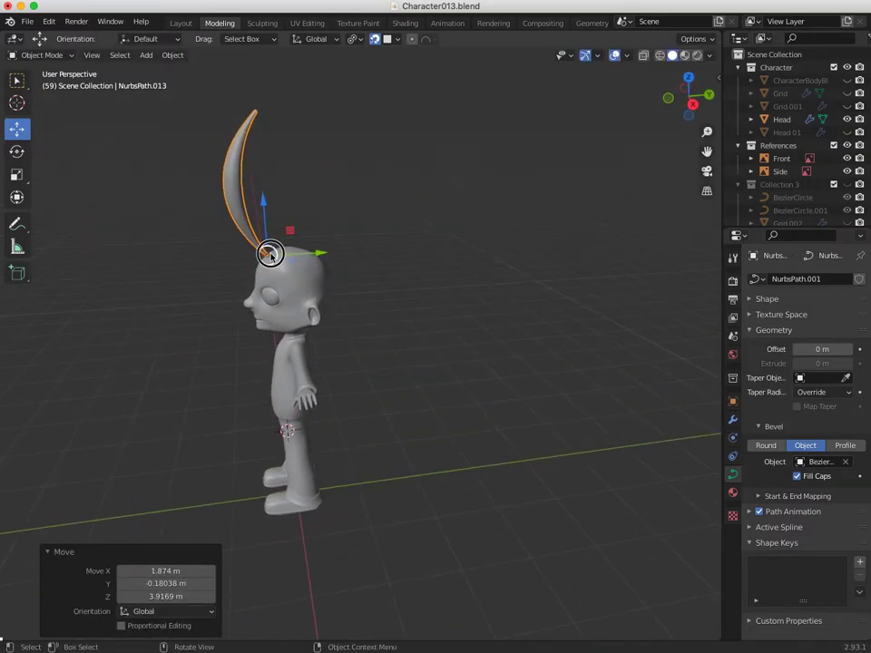
pyautogui.moveTo(270, 254); pyautogui.dragTo(292, 251)
pyautogui.moveTo(293, 250); pyautogui.dragTo(365, 394, button='middle')
pyautogui.moveTo(405, 449); pyautogui.dragTo(436, 435, button='middle')
pyautogui.moveTo(450, 439); pyautogui.dragTo(426, 455)
pyautogui.moveTo(426, 455); pyautogui.dragTo(511, 410, button='middle')
pyautogui.moveTo(486, 401); pyautogui.dragTo(441, 406)
pyautogui.moveTo(441, 406)
pyautogui.mouseDown(button='middle')
pyautogui.moveTo(519, 445)
pyautogui.moveTo(452, 414)
pyautogui.mouseUp(button='middle')
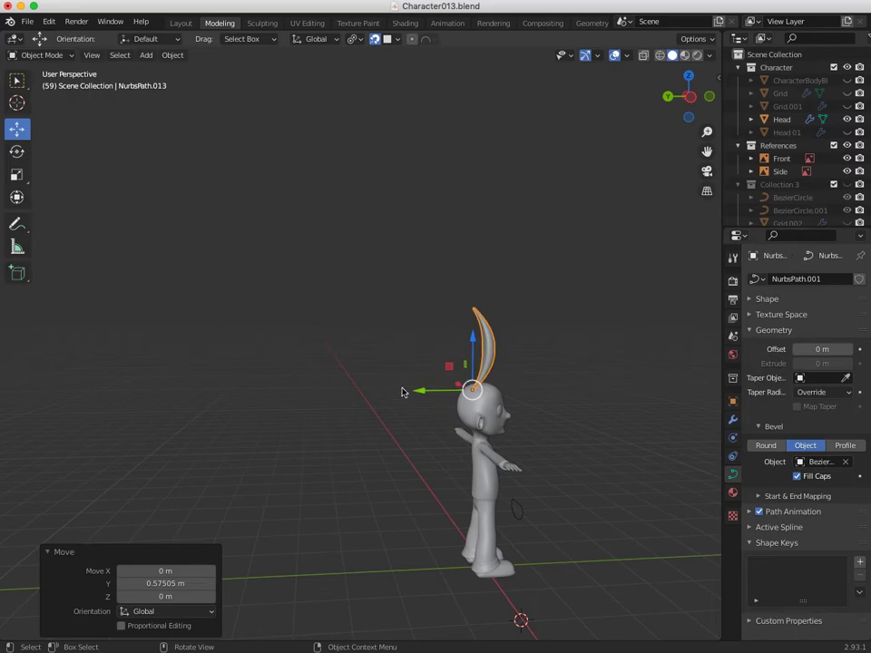
# Rotate the strand about -159° around Z and shrink it to 0.444.
pyautogui.hotkey('shift', 'space')
pyautogui.press('r')
pyautogui.moveTo(445, 352); pyautogui.dragTo(468, 535)
pyautogui.hotkey('shift', 'space')
pyautogui.press('s')
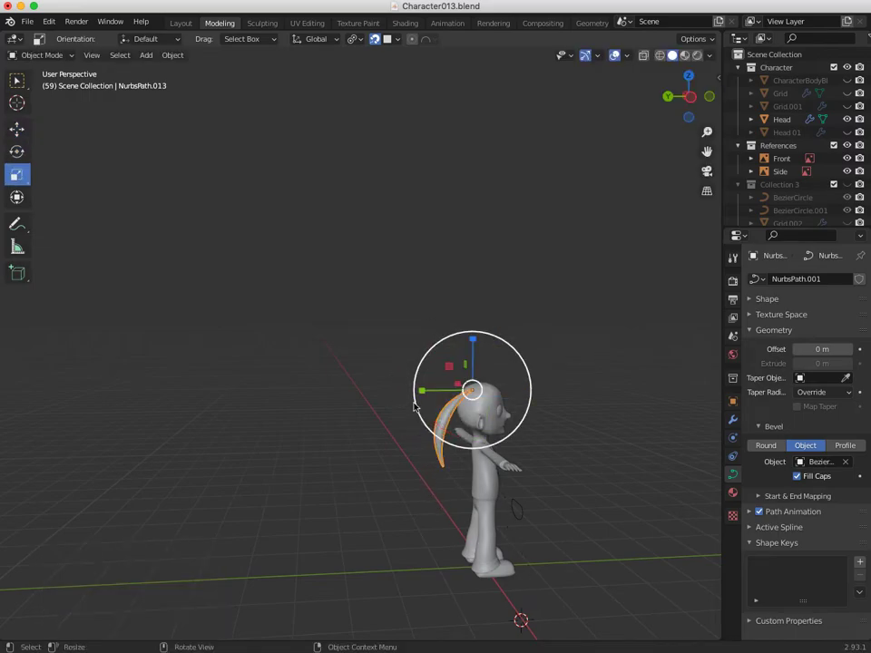
pyautogui.moveTo(483, 338); pyautogui.dragTo(462, 381)
pyautogui.moveTo(463, 381); pyautogui.dragTo(95, 249, button='middle')
# Reposition the strand on the back of the head and enlarge it to 1.047.
pyautogui.moveTo(343, 473); pyautogui.dragTo(367, 482, button='middle')
pyautogui.keyDown('shift'); pyautogui.moveTo(368, 428); pyautogui.dragTo(407, 401, button='middle'); pyautogui.keyUp('shift')
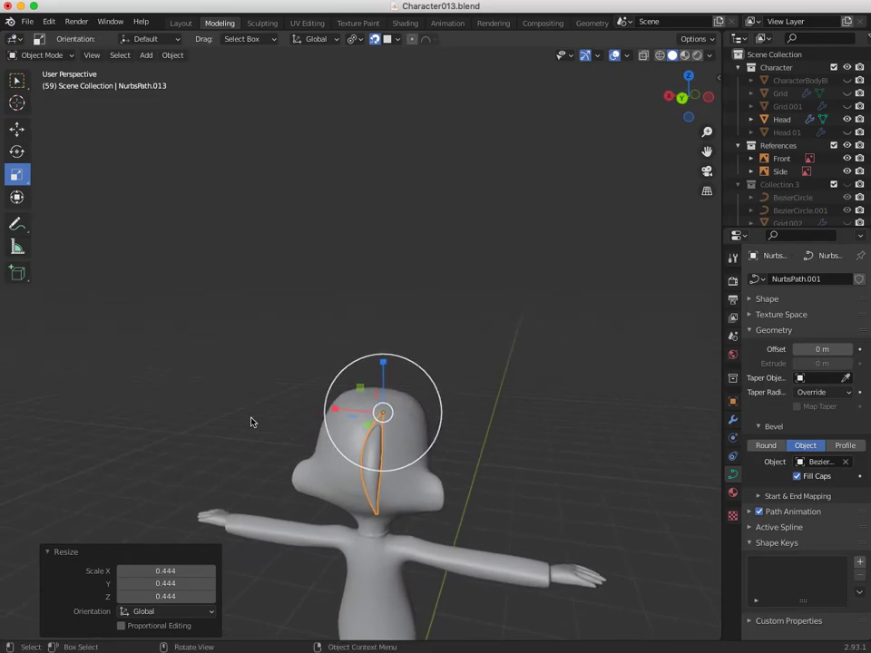
pyautogui.press('g')
pyautogui.moveTo(382, 412)
pyautogui.mouseDown()
pyautogui.moveTo(405, 398)
pyautogui.moveTo(382, 406)
pyautogui.mouseUp()
pyautogui.moveTo(383, 406); pyautogui.dragTo(236, 381, button='middle')
pyautogui.hotkey('shift', 'space')
pyautogui.press('s')
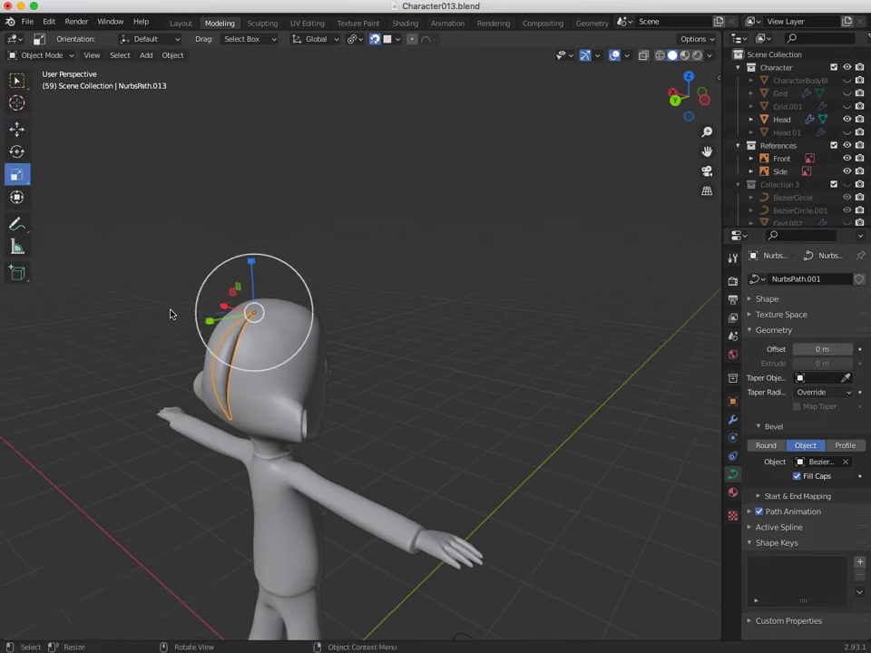
pyautogui.press('s')
pyautogui.click(293, 265)
# Duplicate the hair strand with Shift+D.
pyautogui.moveTo(259, 352); pyautogui.dragTo(279, 365, button='middle')
pyautogui.keyDown('shift'); pyautogui.moveTo(211, 419); pyautogui.dragTo(423, 475, button='middle'); pyautogui.keyUp('shift')
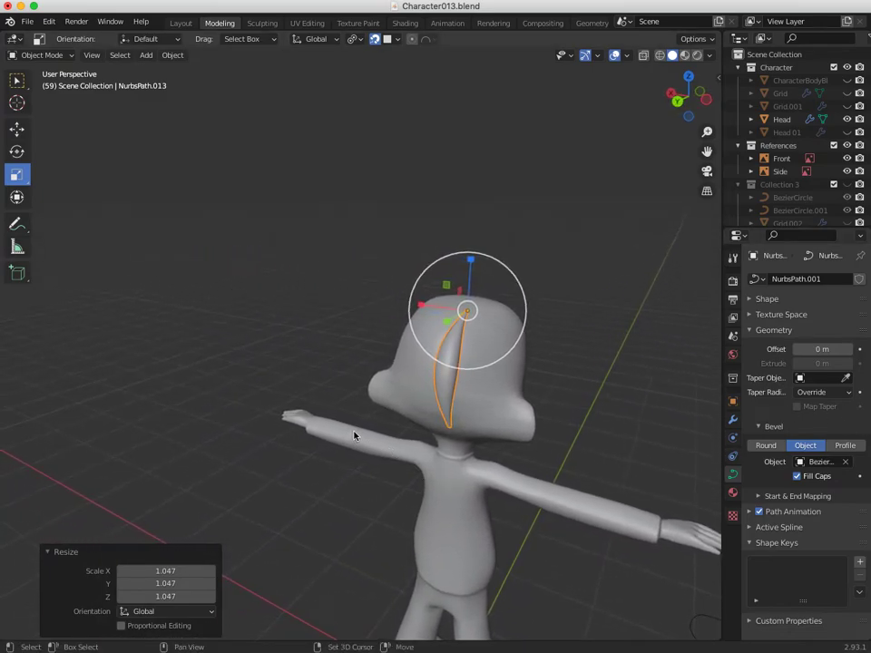
pyautogui.hotkey('shift', 'd')
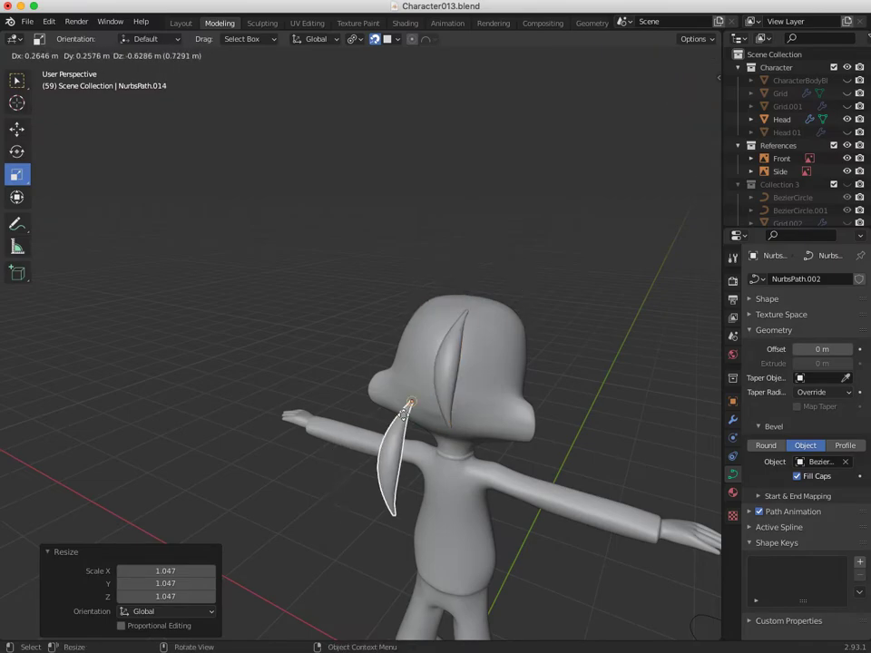
# Place the duplicate strand on top of the head and slide it along Y.
pyautogui.click(490, 324)
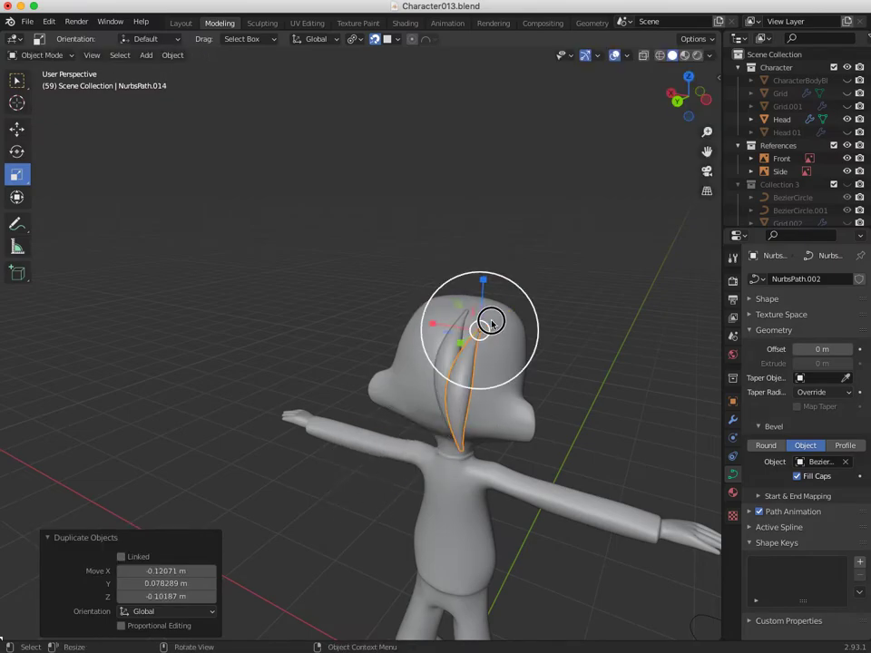
pyautogui.click(479, 331)
pyautogui.click(476, 340)
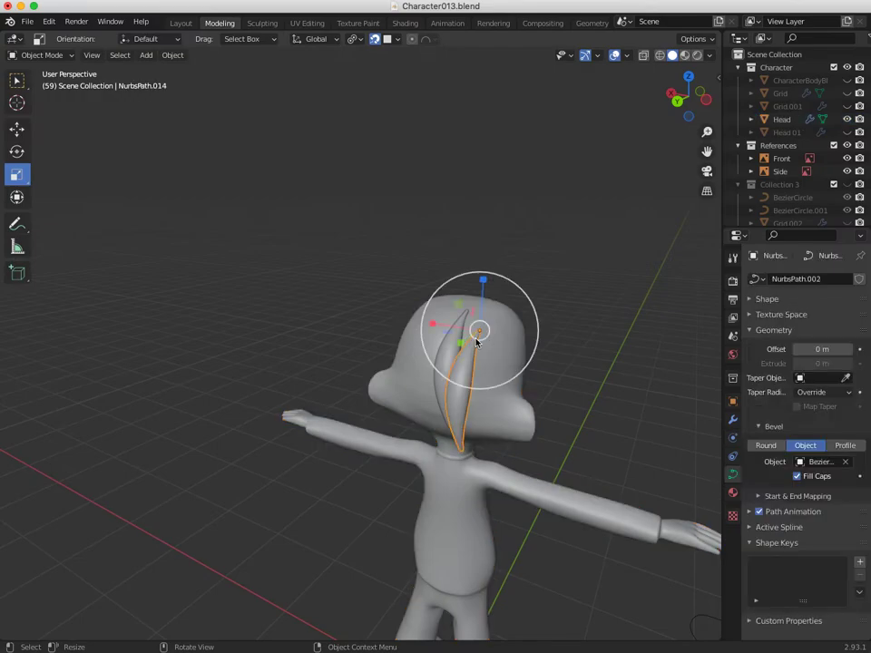
pyautogui.moveTo(479, 334)
pyautogui.mouseDown()
pyautogui.moveTo(490, 322)
pyautogui.moveTo(484, 313)
pyautogui.mouseUp()
pyautogui.moveTo(425, 390); pyautogui.dragTo(375, 405, button='middle')
pyautogui.moveTo(456, 440); pyautogui.dragTo(13, 451, button='middle')
pyautogui.moveTo(391, 335); pyautogui.dragTo(365, 335)
pyautogui.moveTo(396, 403); pyautogui.dragTo(477, 391, button='middle')
pyautogui.keyDown('shift'); pyautogui.moveTo(372, 427); pyautogui.dragTo(394, 384, button='middle'); pyautogui.keyUp('shift')
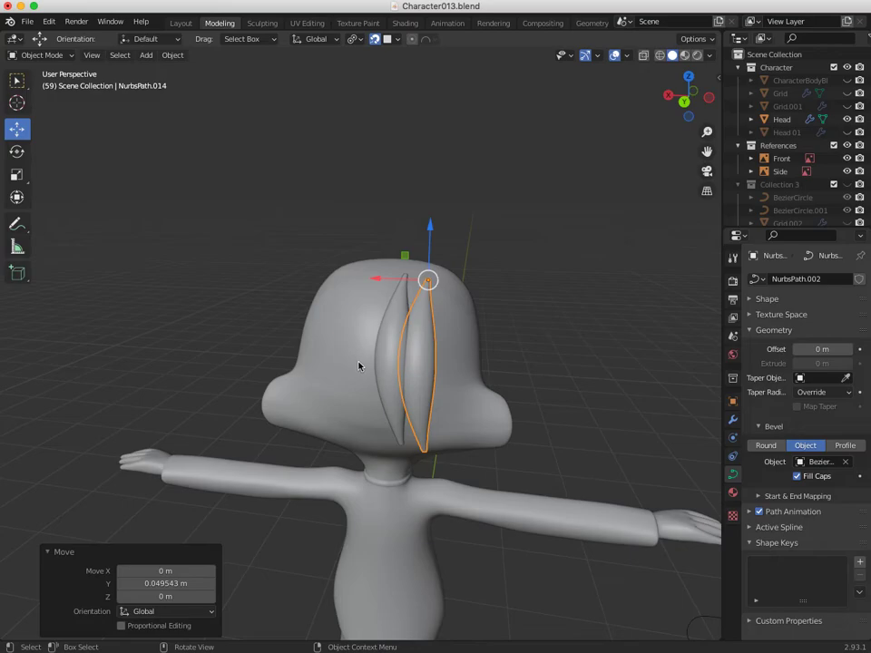
# Rotate the copy 17.2° around Z and shift it beside the first strand.
pyautogui.hotkey('shift', 'space')
pyautogui.press('r')
pyautogui.moveTo(408, 292); pyautogui.dragTo(388, 288)
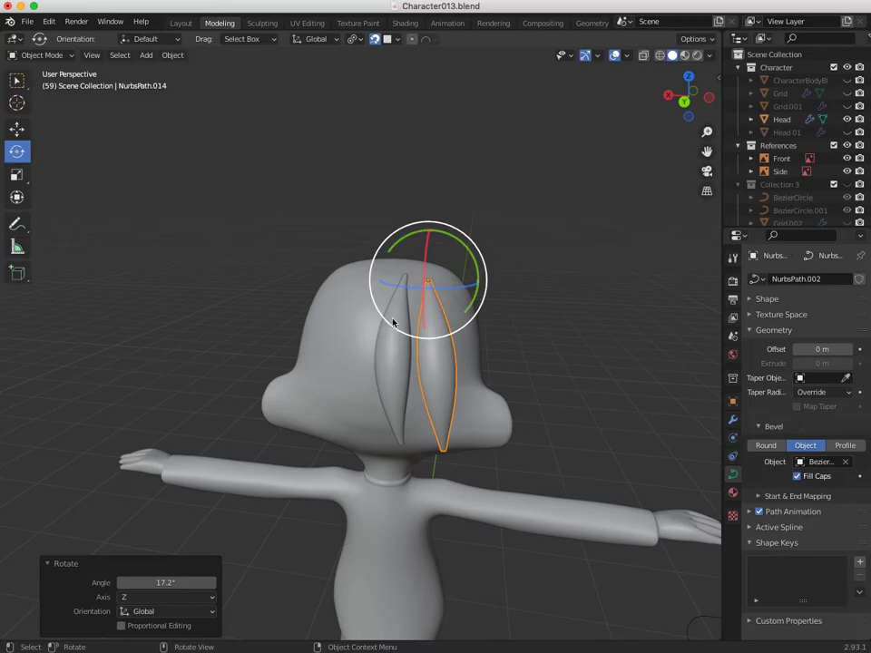
pyautogui.hotkey('shift', 'space')
pyautogui.press('g')
pyautogui.moveTo(424, 293); pyautogui.dragTo(406, 292)
pyautogui.moveTo(407, 292); pyautogui.dragTo(362, 367, button='middle')
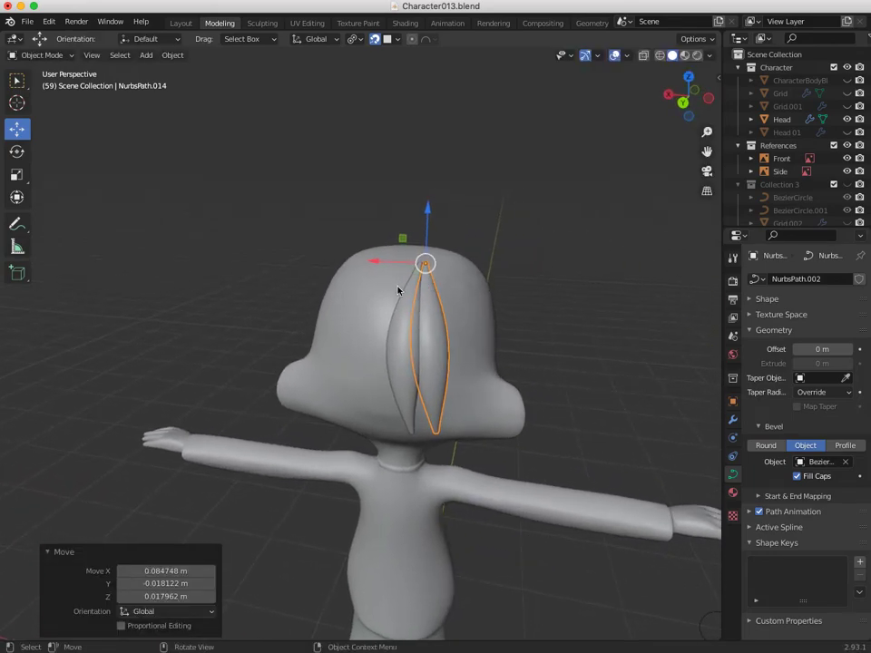
pyautogui.moveTo(355, 289); pyautogui.dragTo(392, 319, button='middle')
pyautogui.click(49, 60)
# Thin the second strand near its top and fatten its middle control point to 1.630.
pyautogui.click(44, 82)
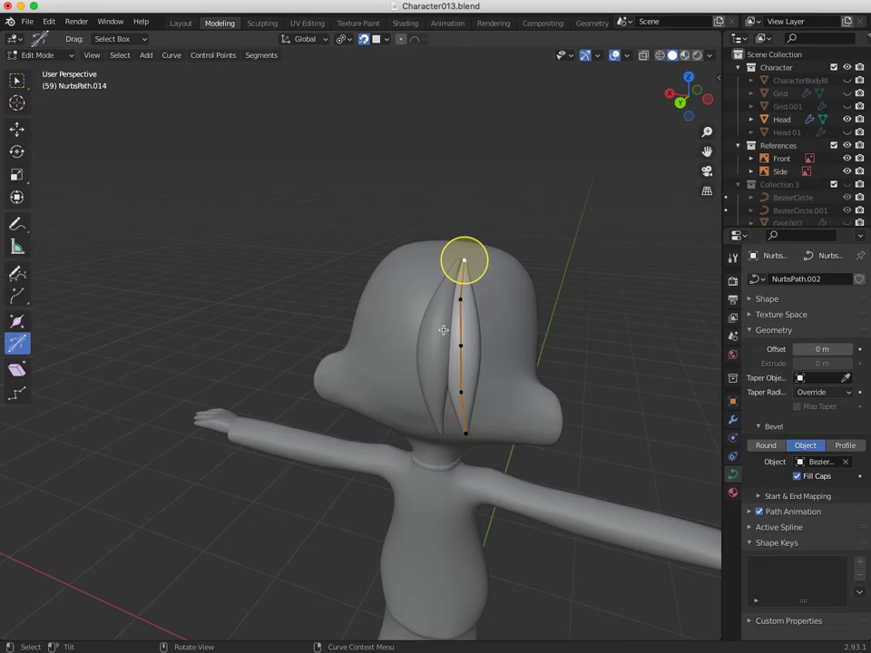
pyautogui.click(460, 303)
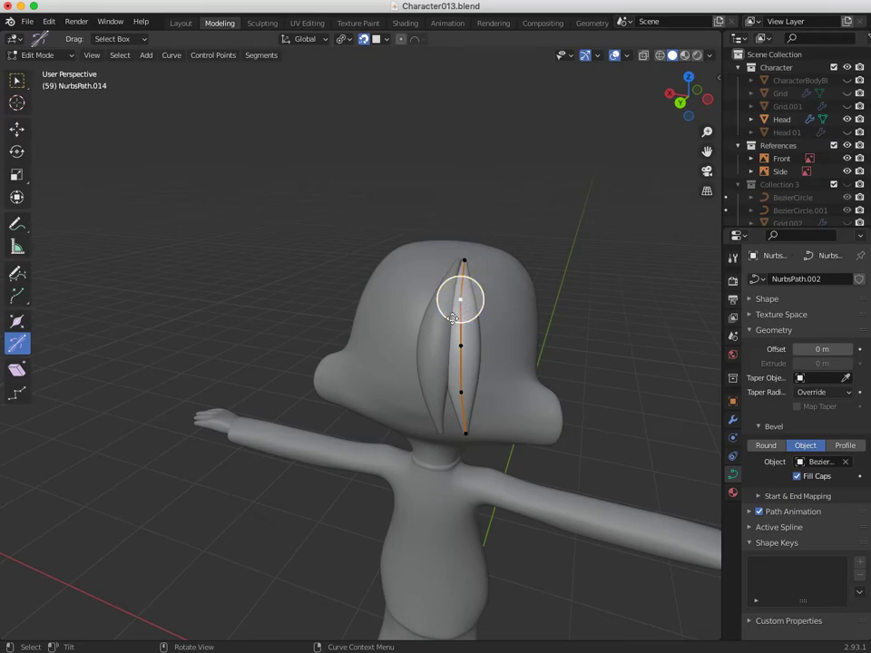
pyautogui.hotkey('alt', 's')
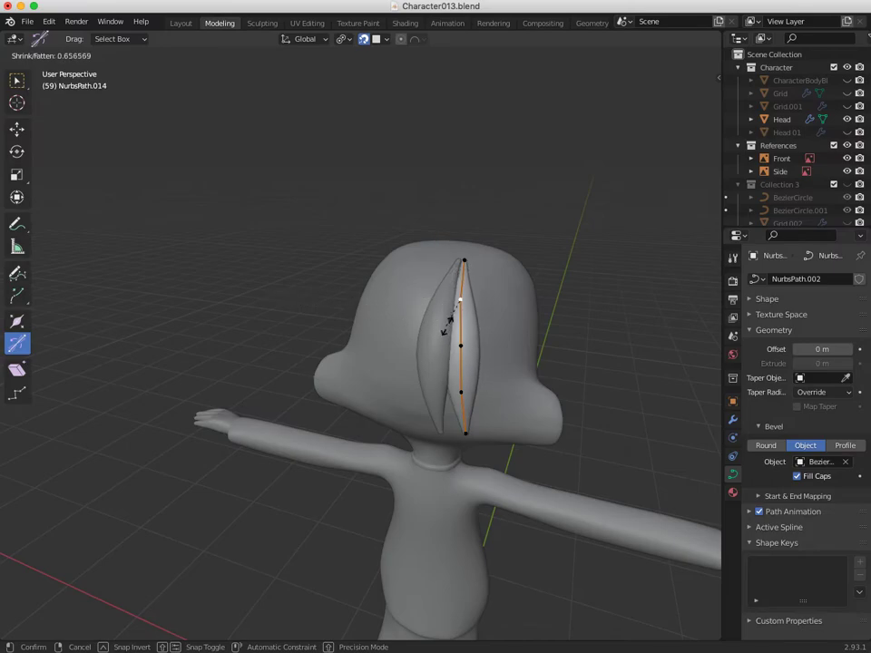
pyautogui.click(460, 302)
pyautogui.click(460, 346)
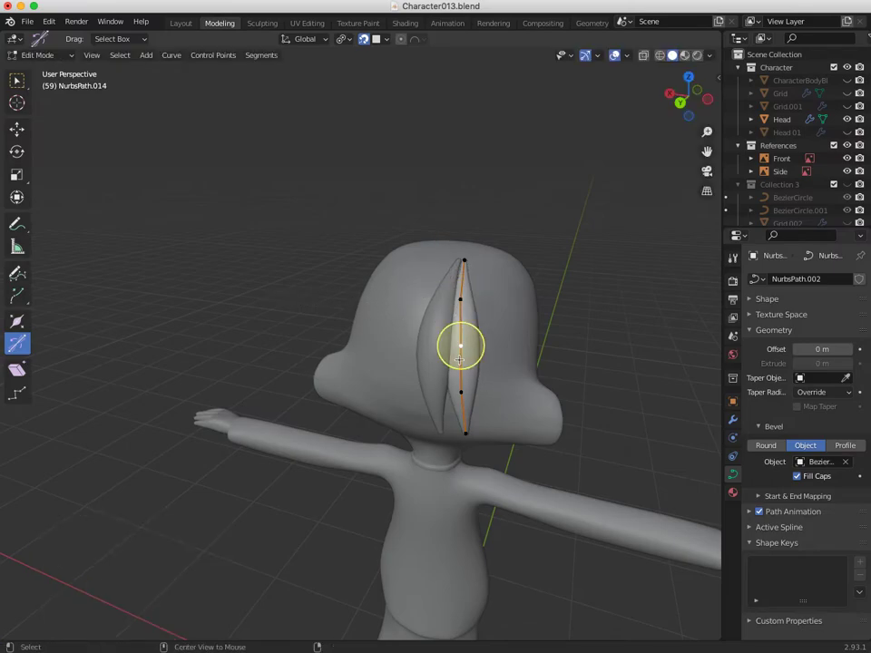
pyautogui.hotkey('alt', 's')
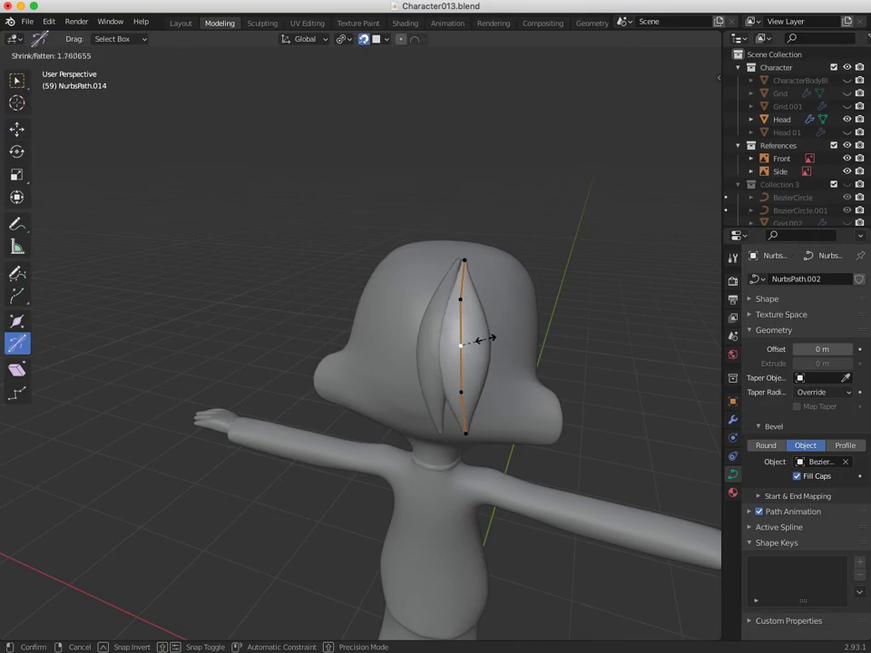
pyautogui.click(462, 343)
pyautogui.moveTo(459, 346); pyautogui.dragTo(325, 295, button='middle')
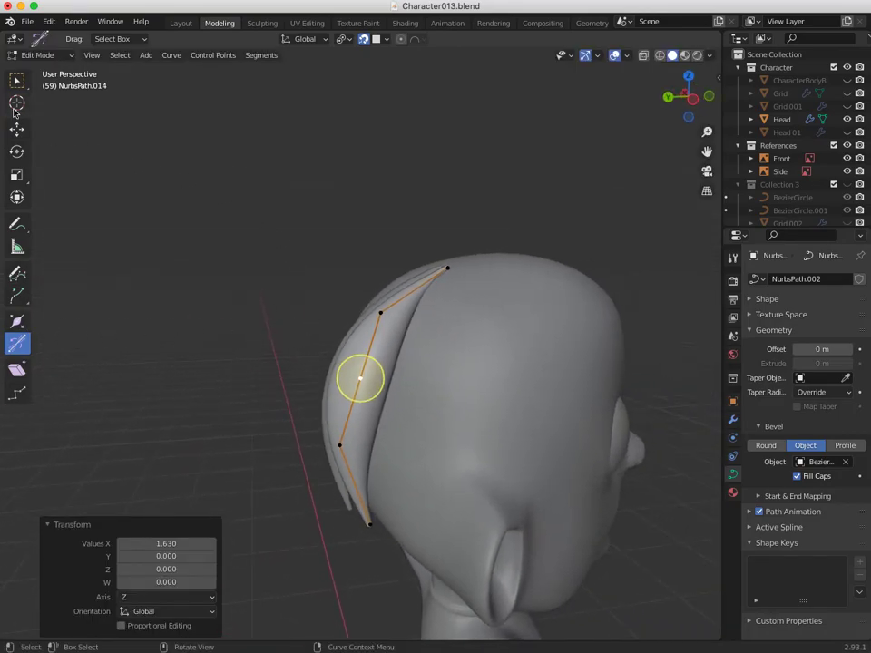
# In Object Mode, tilt the strand 4.48° about X and 6.01° about Y.
pyautogui.click(41, 56)
pyautogui.click(47, 71)
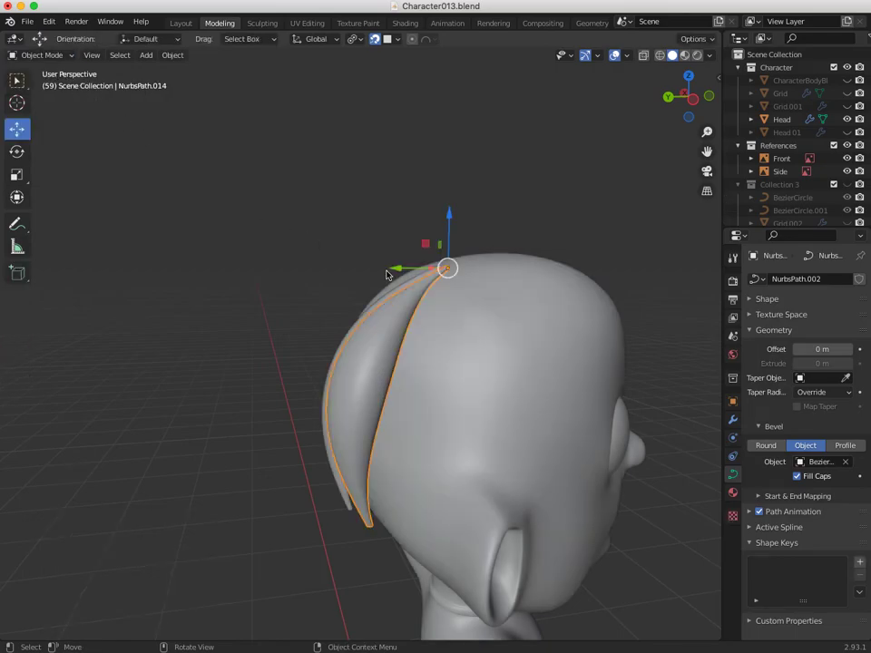
pyautogui.press('r')
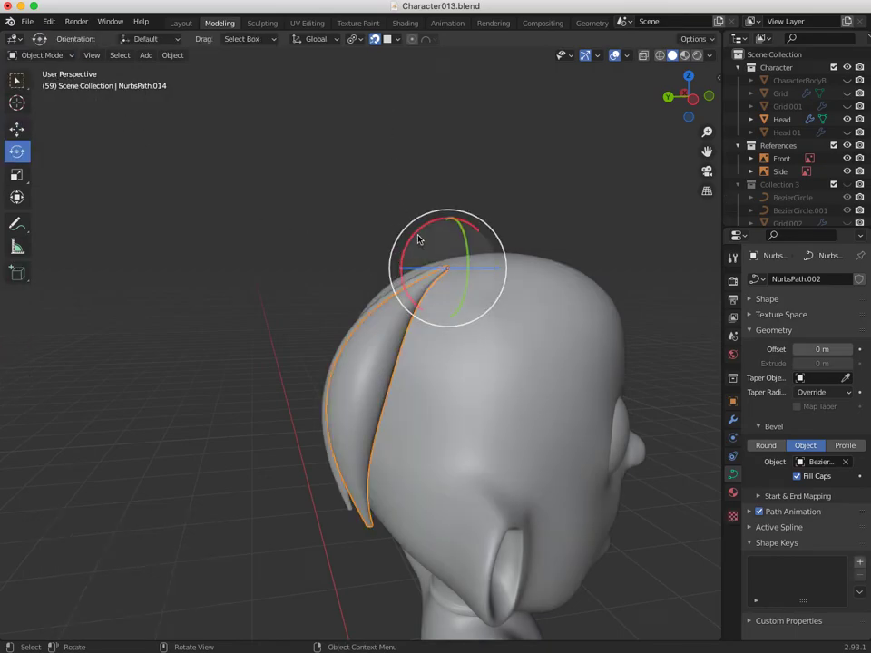
pyautogui.moveTo(420, 233)
pyautogui.mouseDown()
pyautogui.moveTo(426, 222)
pyautogui.moveTo(423, 229)
pyautogui.mouseUp()
pyautogui.moveTo(412, 278); pyautogui.dragTo(542, 327, button='middle')
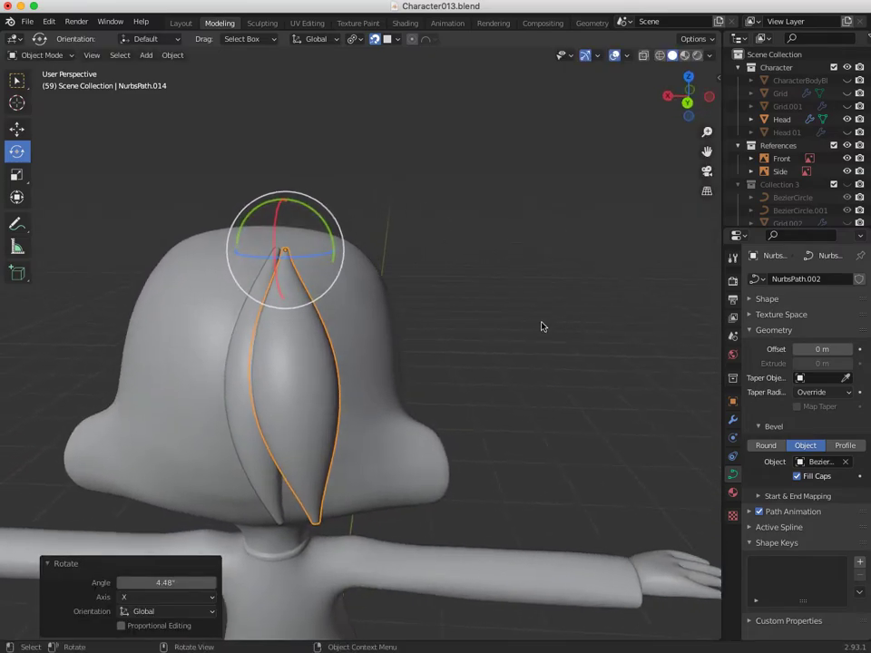
pyautogui.moveTo(296, 206); pyautogui.dragTo(305, 203)
pyautogui.moveTo(309, 218); pyautogui.dragTo(235, 284, button='middle')
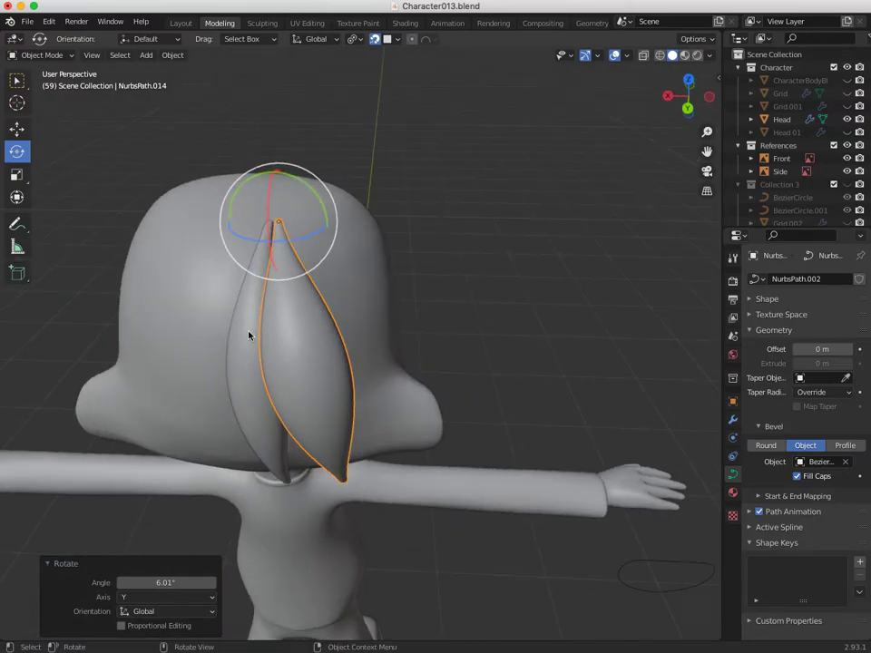
pyautogui.moveTo(305, 342); pyautogui.dragTo(259, 351, button='middle')
# Duplicate the second strand as NurbsPath.015 and move the copy toward the top of the head.
pyautogui.hotkey('shift', 'd')
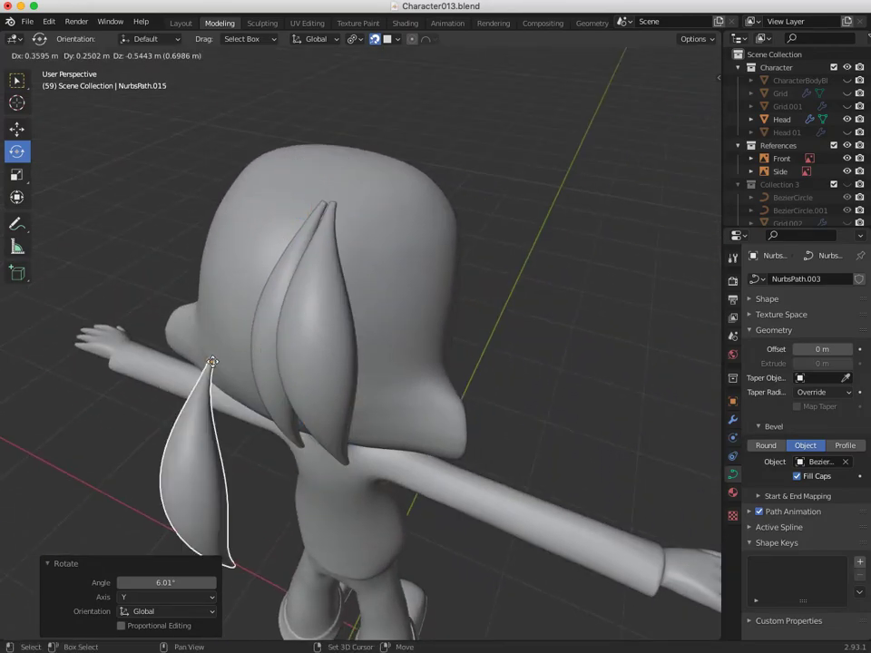
pyautogui.click(487, 194)
pyautogui.moveTo(488, 193); pyautogui.dragTo(241, 406, button='middle')
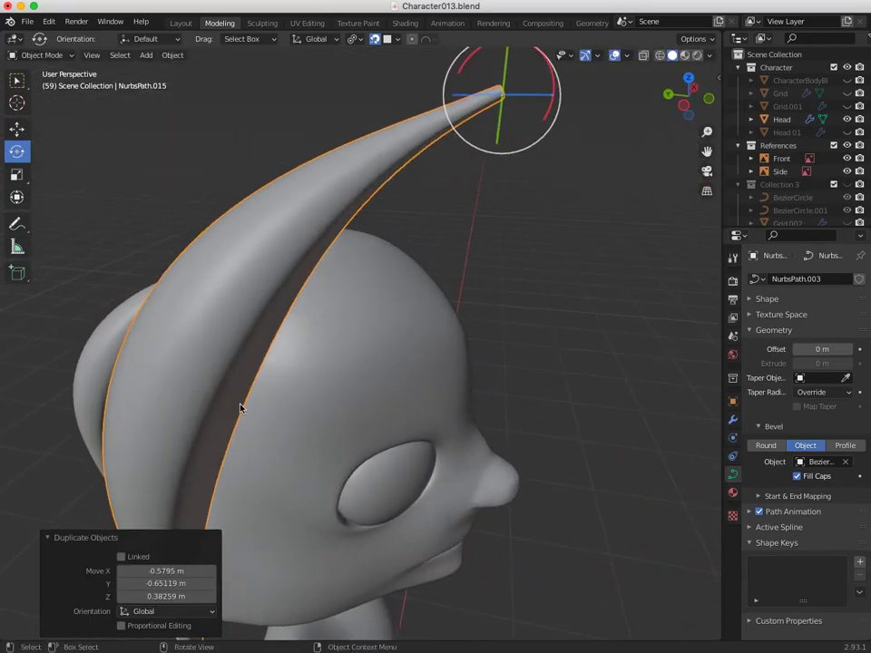
pyautogui.moveTo(335, 441); pyautogui.dragTo(200, 287, button='middle')
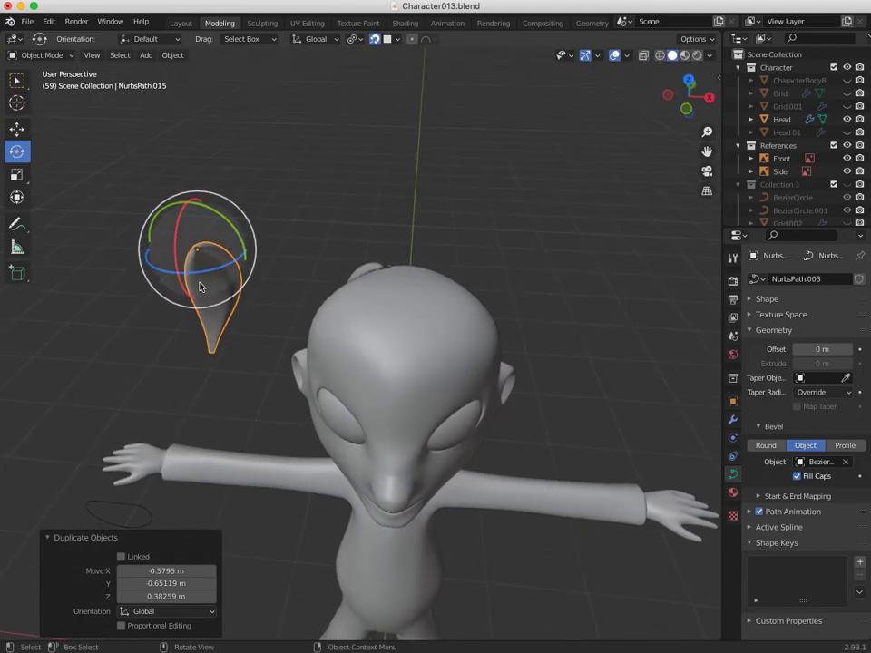
pyautogui.press('g')
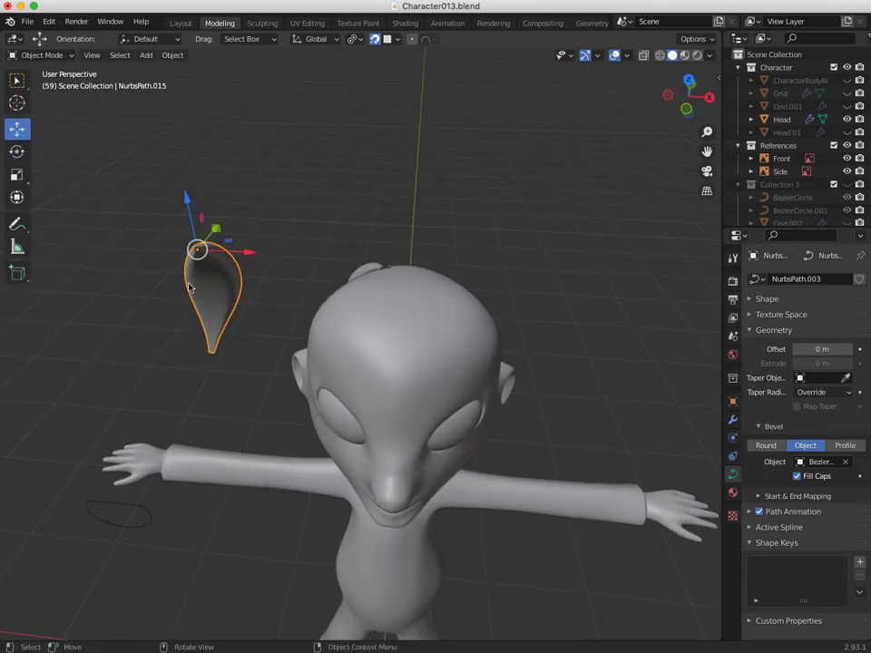
pyautogui.moveTo(199, 251); pyautogui.dragTo(365, 274)
# Reposition the NurbsPath.015 copy so it rests on the head.
pyautogui.press('r')
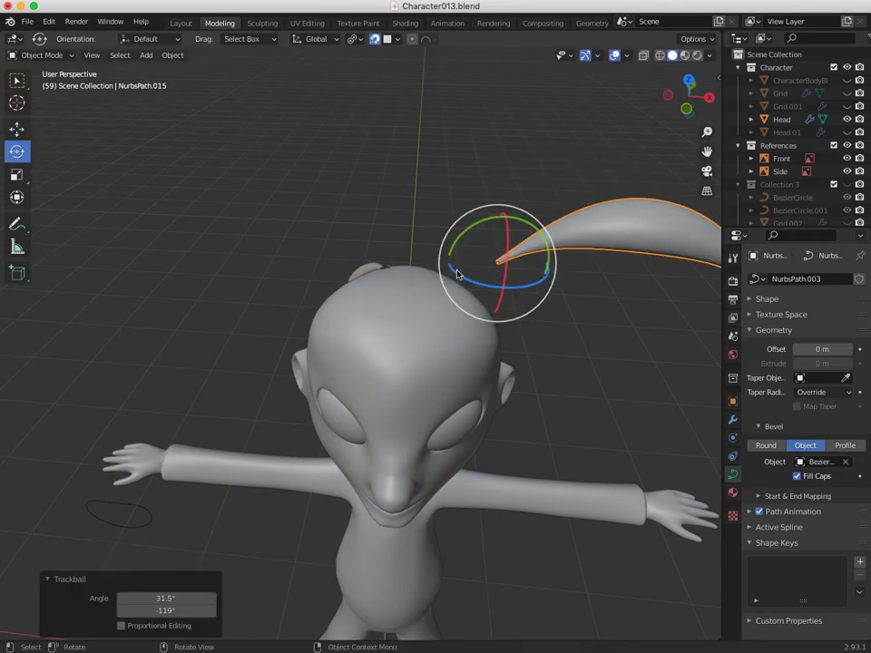
pyautogui.press('g')
pyautogui.moveTo(499, 263); pyautogui.dragTo(320, 311)
pyautogui.moveTo(322, 313); pyautogui.dragTo(352, 331, button='middle')
pyautogui.moveTo(314, 319); pyautogui.dragTo(340, 311)
pyautogui.moveTo(352, 341); pyautogui.dragTo(345, 308, button='middle')
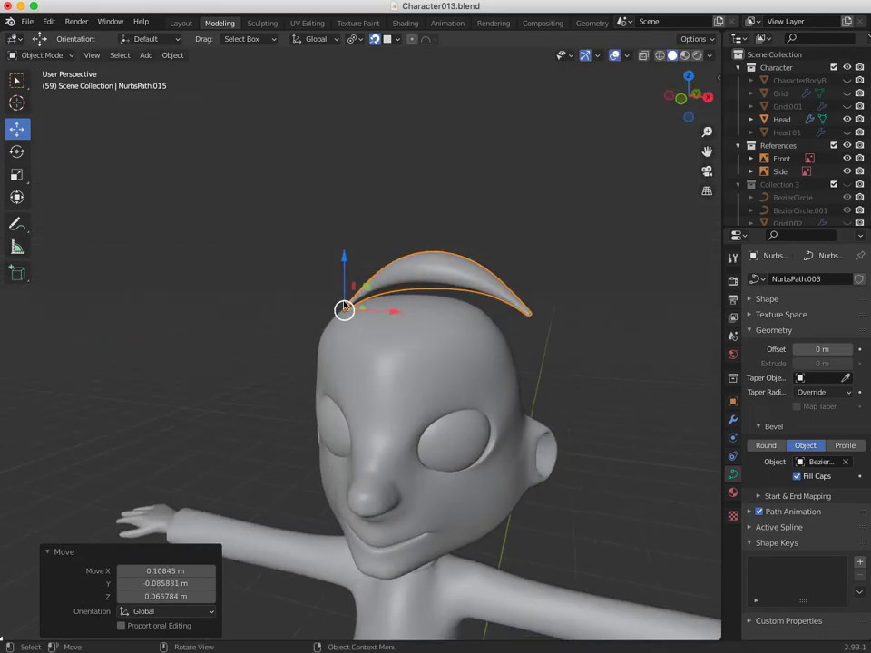
# Rotate the strand to arch over the forehead and slide it about −0.057 m along X.
pyautogui.hotkey('shift', 'space')
pyautogui.press('r')
pyautogui.moveTo(357, 268); pyautogui.dragTo(344, 311)
pyautogui.moveTo(344, 311); pyautogui.dragTo(348, 391, button='middle')
pyautogui.moveTo(352, 332); pyautogui.dragTo(355, 327)
pyautogui.moveTo(355, 327)
pyautogui.mouseDown(button='middle')
pyautogui.moveTo(301, 385)
pyautogui.moveTo(193, 360)
pyautogui.moveTo(289, 330)
pyautogui.moveTo(390, 342)
pyautogui.moveTo(401, 315)
pyautogui.moveTo(369, 301)
pyautogui.moveTo(356, 311)
pyautogui.mouseUp(button='middle')
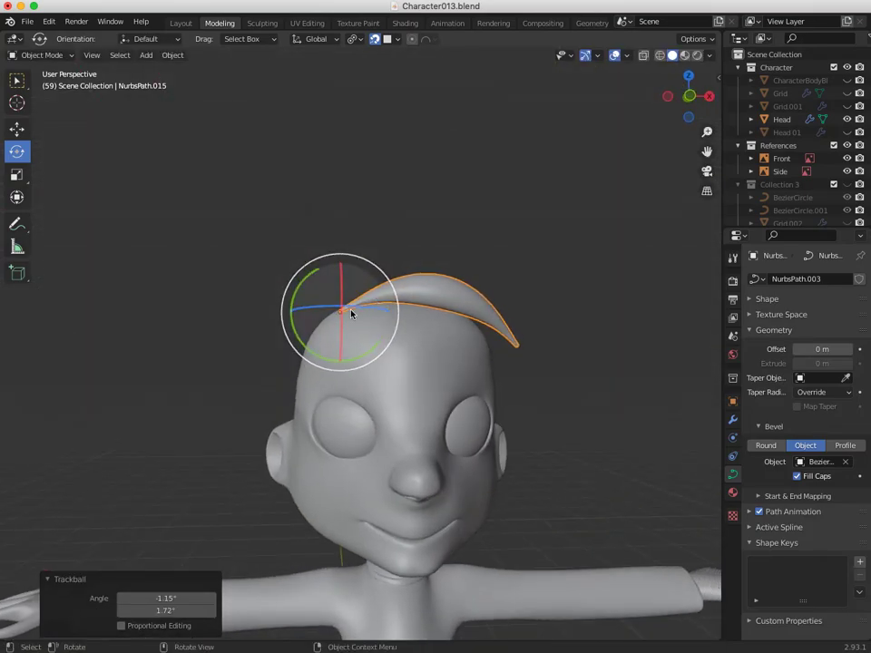
pyautogui.press('g')
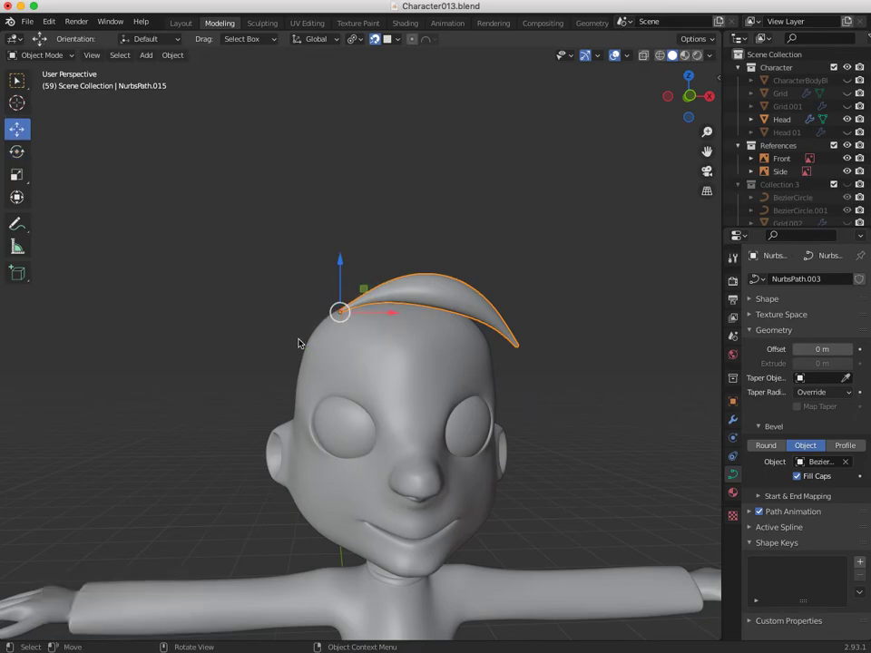
pyautogui.moveTo(334, 318); pyautogui.dragTo(325, 316)
pyautogui.moveTo(317, 381); pyautogui.dragTo(169, 210, button='middle')
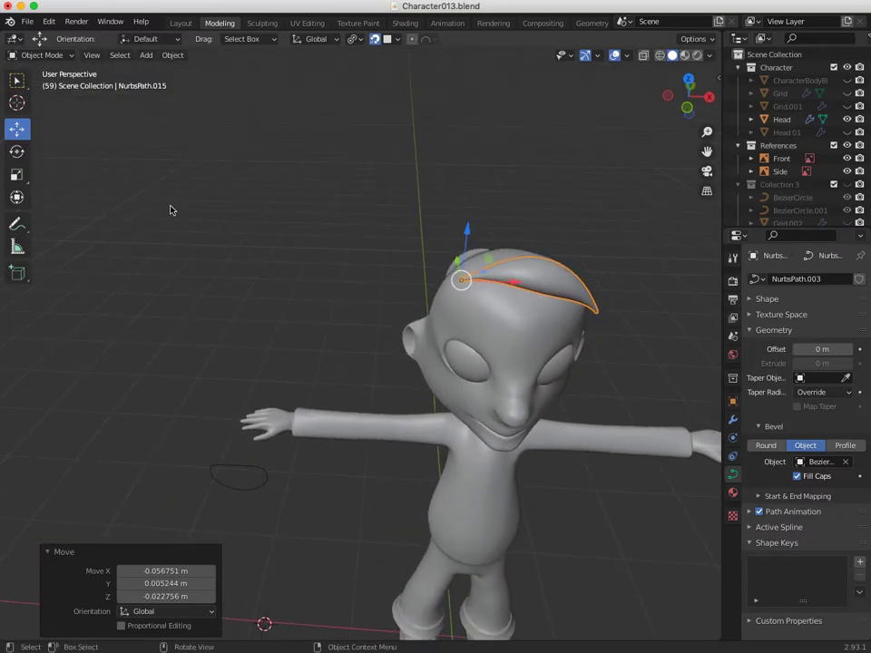
# Add a Bezier circle and rotate it 90° about X.
pyautogui.click(146, 55)
pyautogui.moveTo(164, 83)
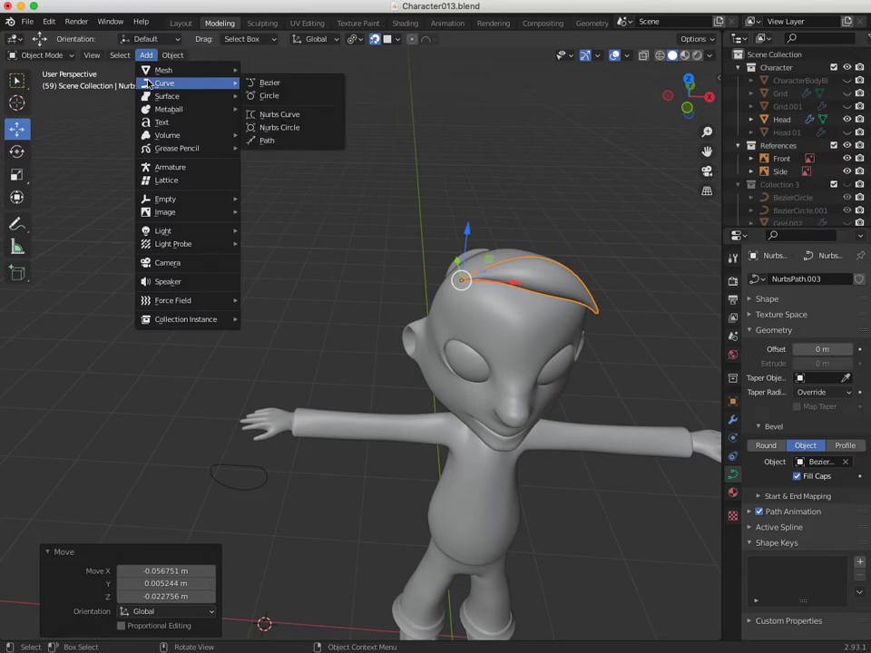
pyautogui.click(266, 96)
pyautogui.keyDown('shift'); pyautogui.moveTo(296, 480); pyautogui.dragTo(371, 248, button='middle'); pyautogui.keyUp('shift')
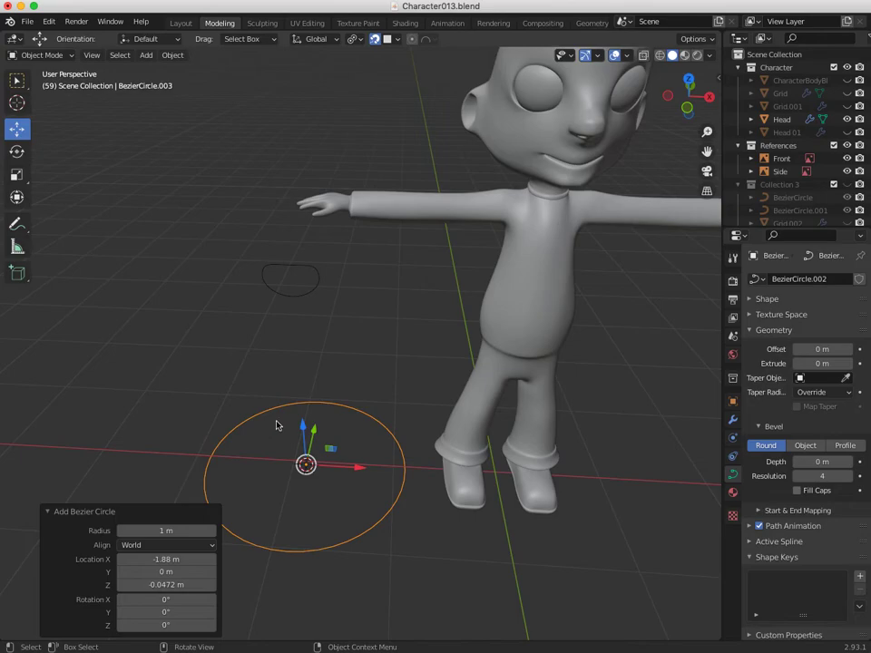
pyautogui.press('r')
pyautogui.moveTo(302, 423); pyautogui.dragTo(302, 462)
pyautogui.click(164, 582)
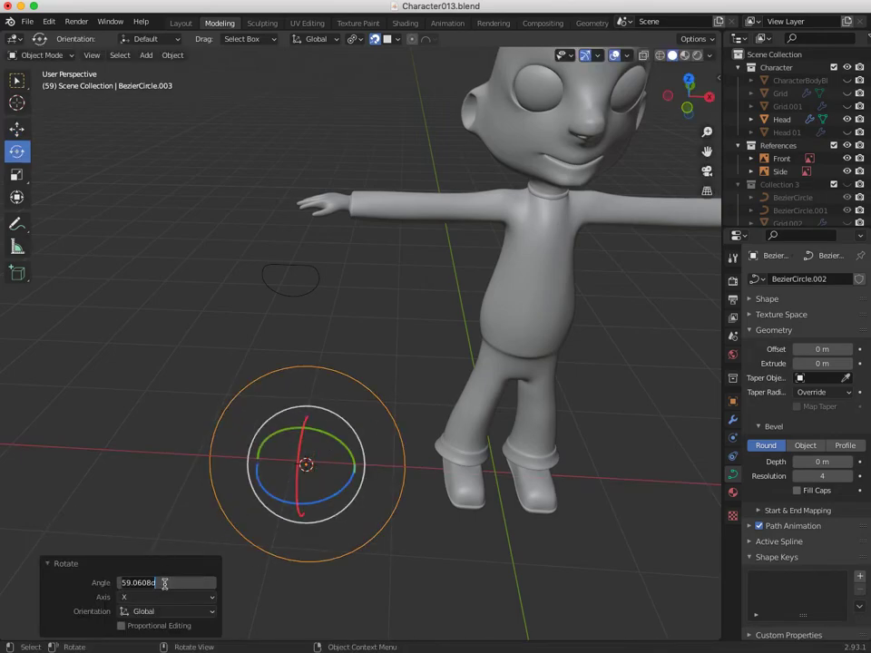
pyautogui.write('90')
pyautogui.press('Return')
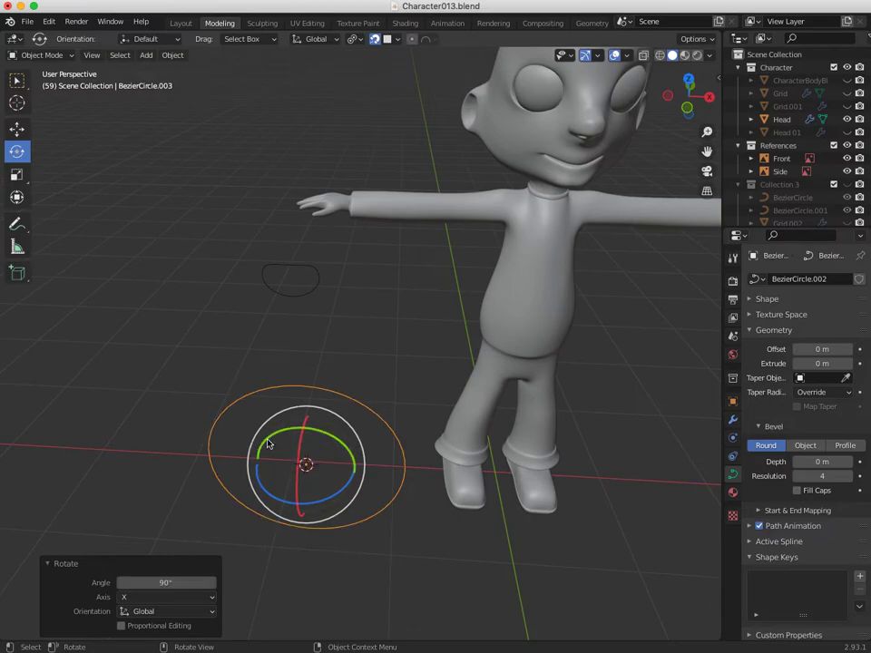
# Scale the circle down to about 0.24 and raise it 1.26 m along Z.
pyautogui.press('s')
pyautogui.moveTo(329, 413); pyautogui.dragTo(301, 444)
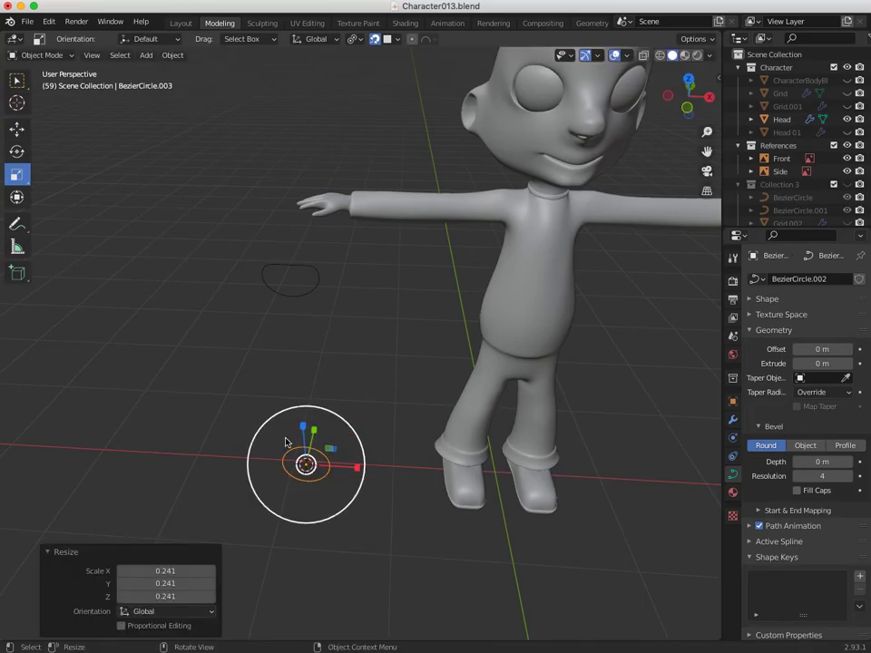
pyautogui.press('g')
pyautogui.moveTo(303, 423); pyautogui.dragTo(307, 309)
pyautogui.moveTo(354, 391); pyautogui.dragTo(385, 323, button='middle')
# In Edit Mode, subdivide the circle's selected segments with 2 cuts.
pyautogui.click(69, 55)
pyautogui.click(53, 69)
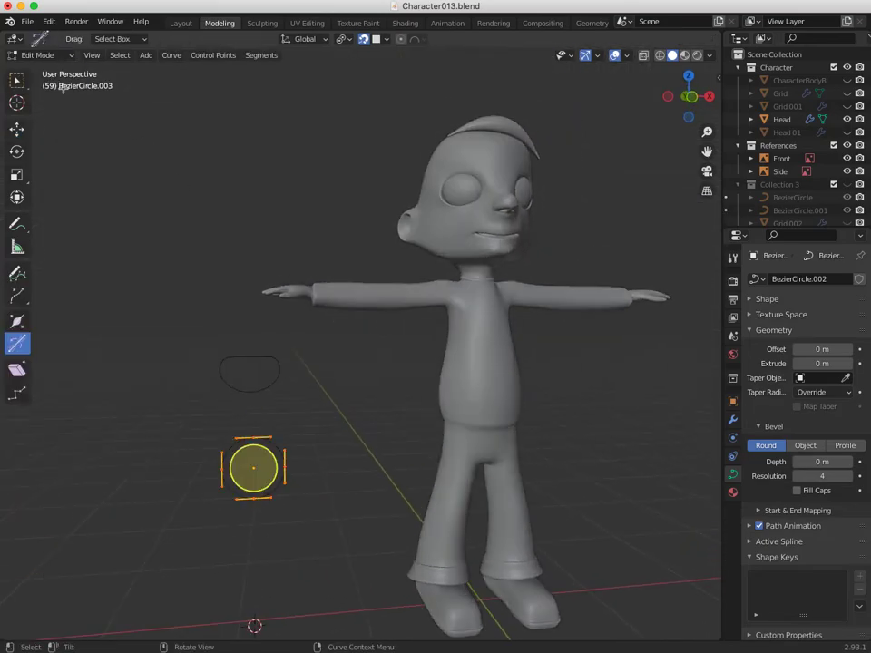
pyautogui.click(216, 430)
pyautogui.moveTo(219, 423); pyautogui.dragTo(285, 453)
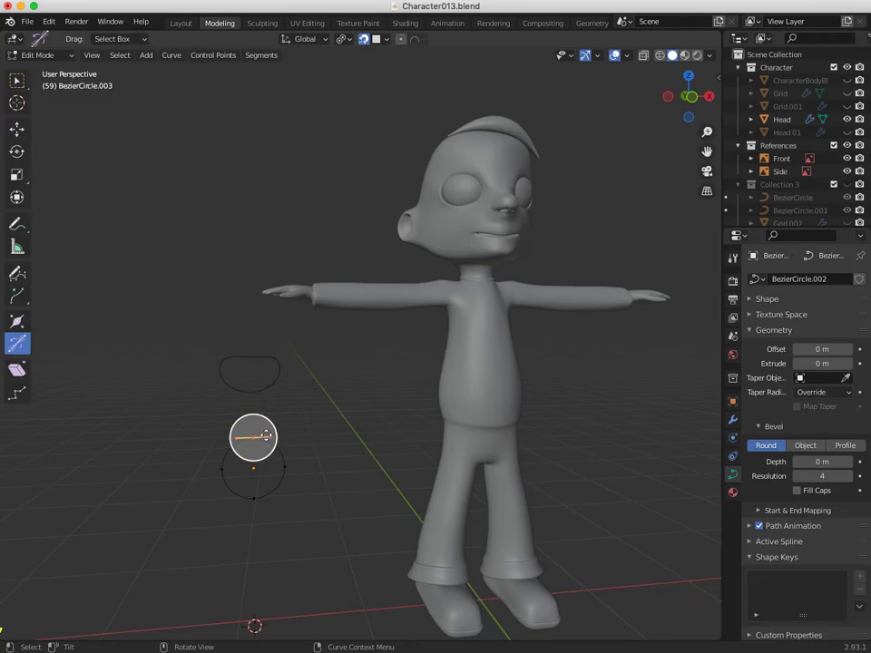
pyautogui.click(17, 82)
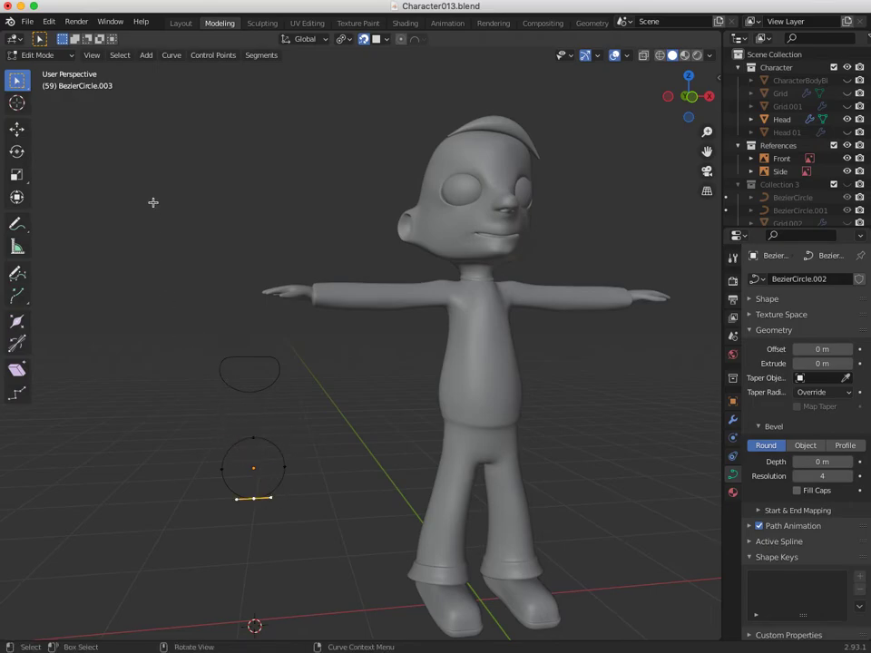
pyautogui.click(202, 57)
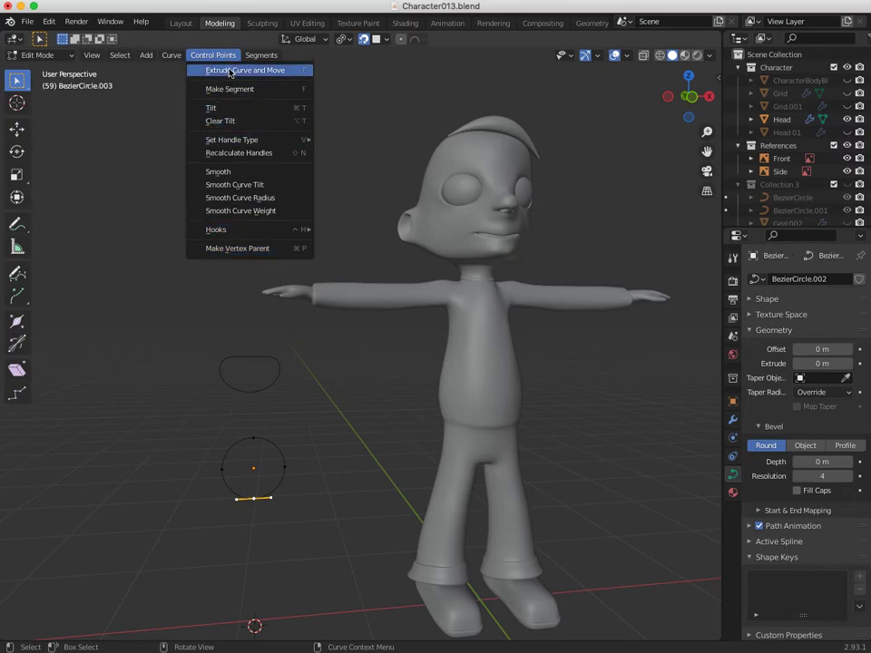
pyautogui.moveTo(257, 57)
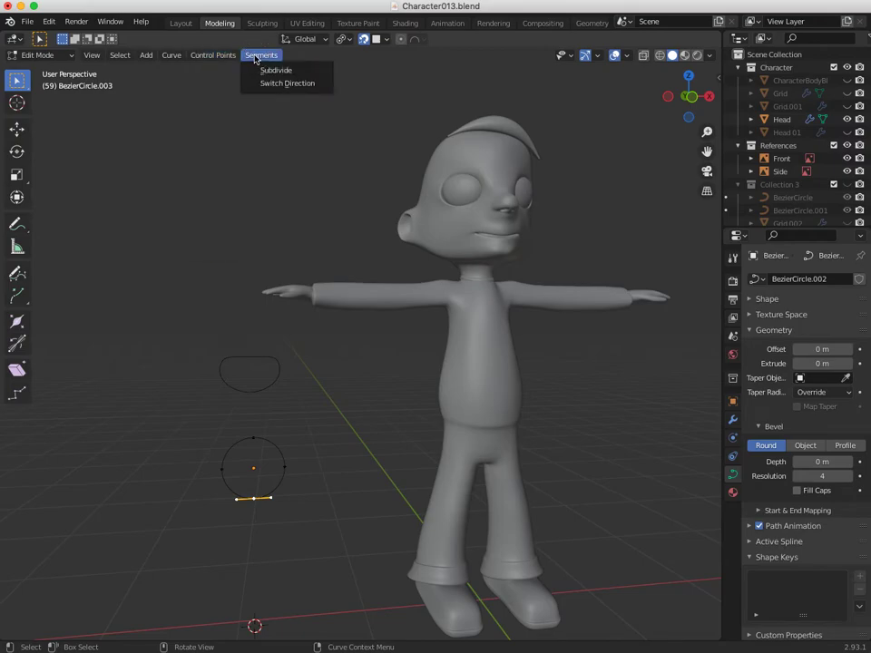
pyautogui.moveTo(206, 60)
pyautogui.click(265, 70)
pyautogui.click(214, 626)
# Pull the circle's top control point down to pinch the profile.
pyautogui.click(254, 500)
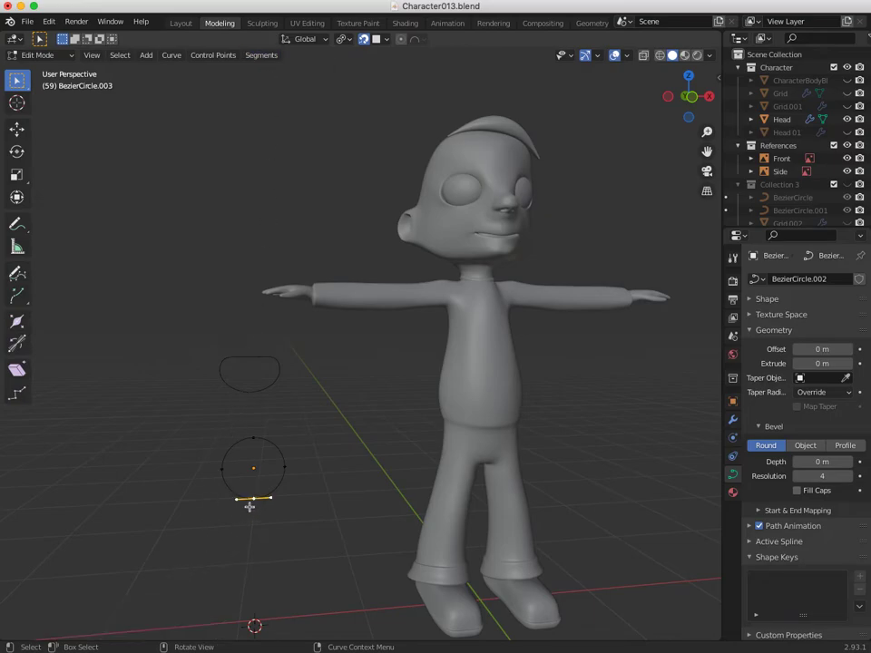
pyautogui.click(251, 441)
pyautogui.hotkey('shift', 'space')
pyautogui.press('g')
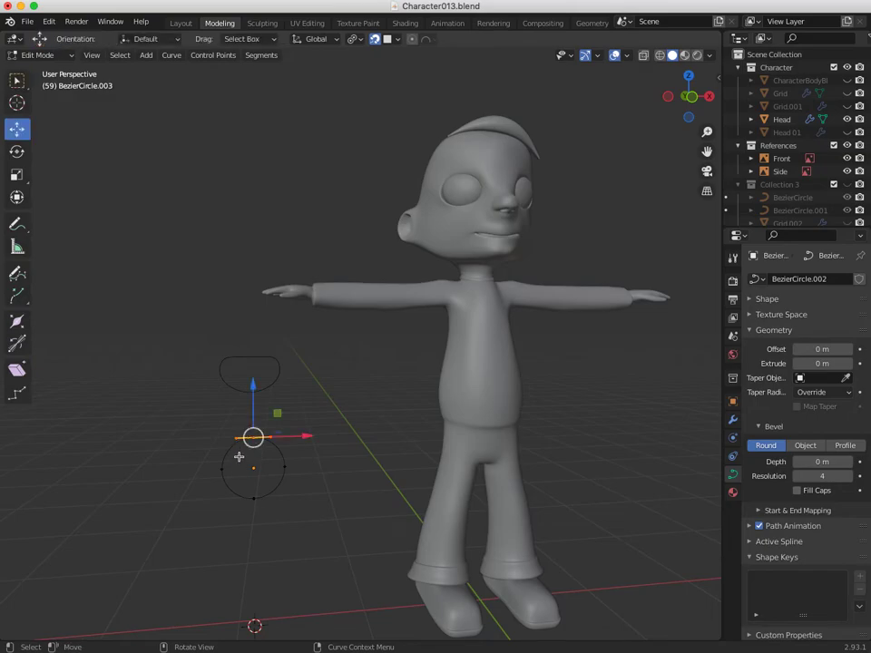
pyautogui.moveTo(253, 437); pyautogui.dragTo(253, 488)
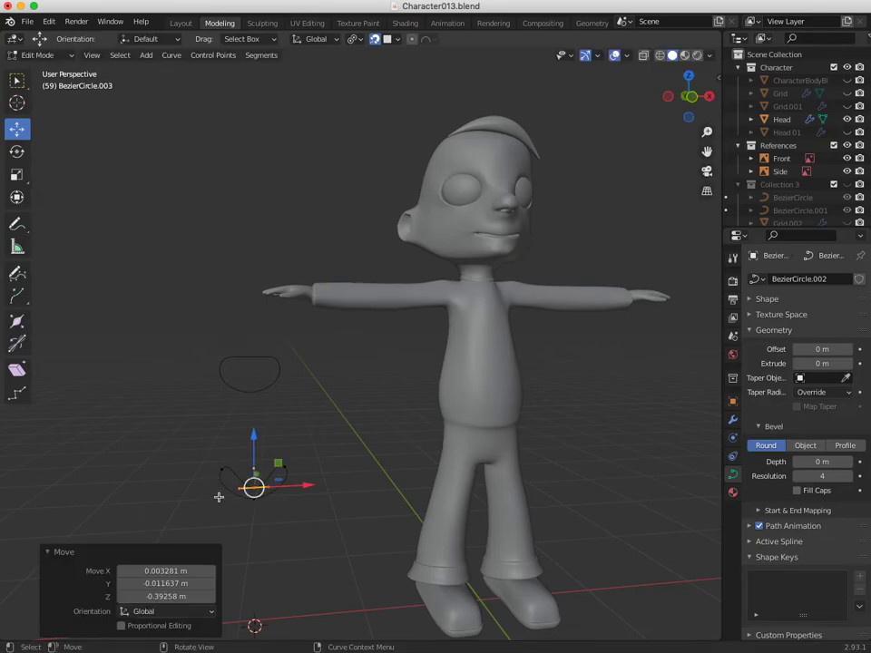
pyautogui.click(207, 479)
pyautogui.click(188, 434)
pyautogui.moveTo(226, 497)
pyautogui.mouseDown(button='middle')
pyautogui.moveTo(173, 505)
pyautogui.moveTo(218, 515)
pyautogui.moveTo(225, 478)
pyautogui.mouseUp(button='middle')
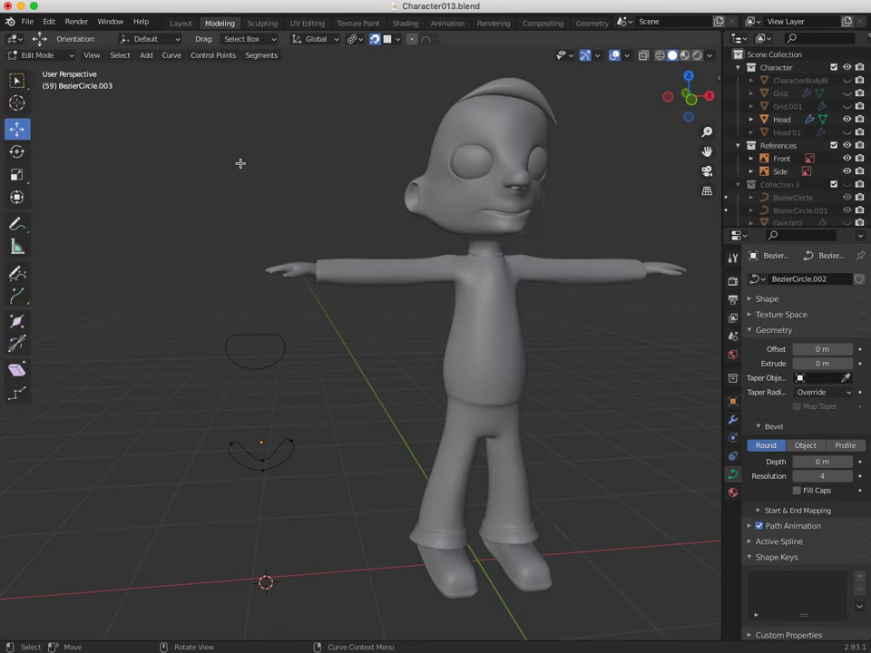
# Nudge the left and bottom control points to refine the crescent-like profile.
pyautogui.moveTo(335, 438); pyautogui.dragTo(321, 435)
pyautogui.click(232, 443)
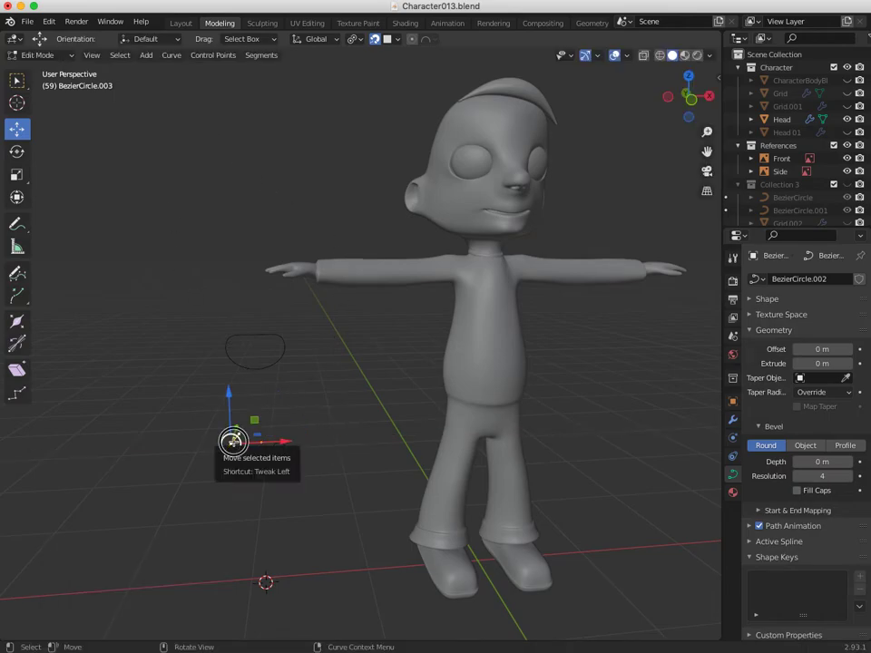
pyautogui.moveTo(233, 443); pyautogui.dragTo(241, 442)
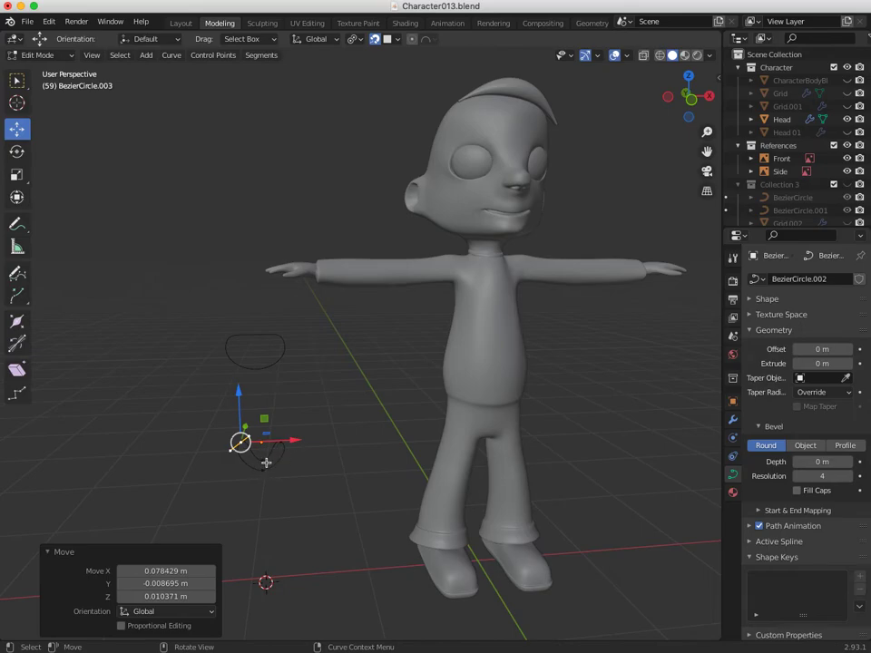
pyautogui.click(261, 470)
pyautogui.moveTo(262, 470)
pyautogui.mouseDown()
pyautogui.moveTo(233, 471)
pyautogui.moveTo(274, 469)
pyautogui.moveTo(266, 469)
pyautogui.mouseUp()
pyautogui.click(200, 453)
pyautogui.moveTo(235, 467)
pyautogui.mouseDown(button='middle')
pyautogui.moveTo(197, 477)
pyautogui.moveTo(245, 479)
pyautogui.mouseUp(button='middle')
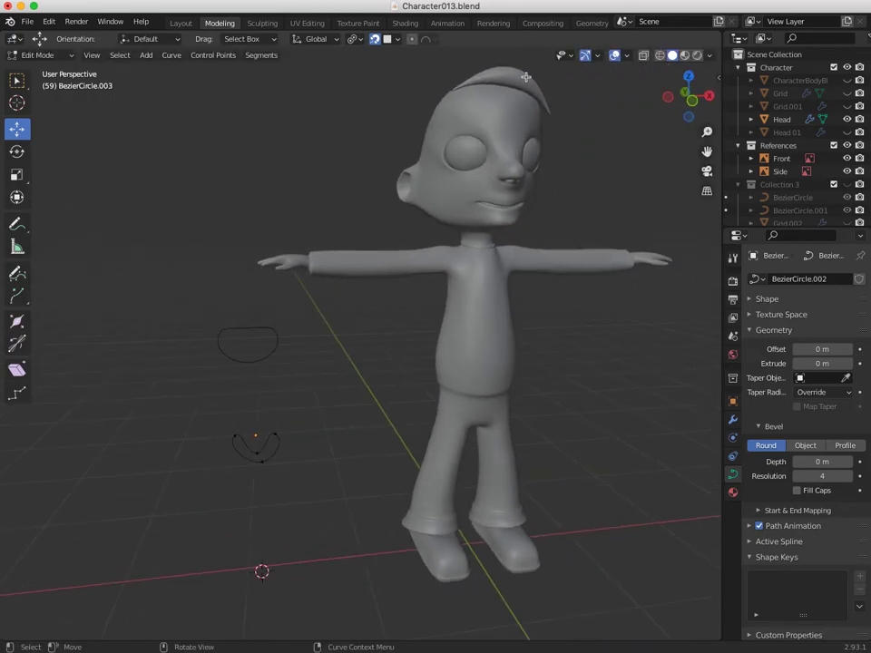
pyautogui.moveTo(460, 203); pyautogui.dragTo(240, 458, button='middle')
# Replace NurbsPath.015's bevel object with BezierCircle.003 using the eyedropper.
pyautogui.click(38, 55)
pyautogui.click(38, 70)
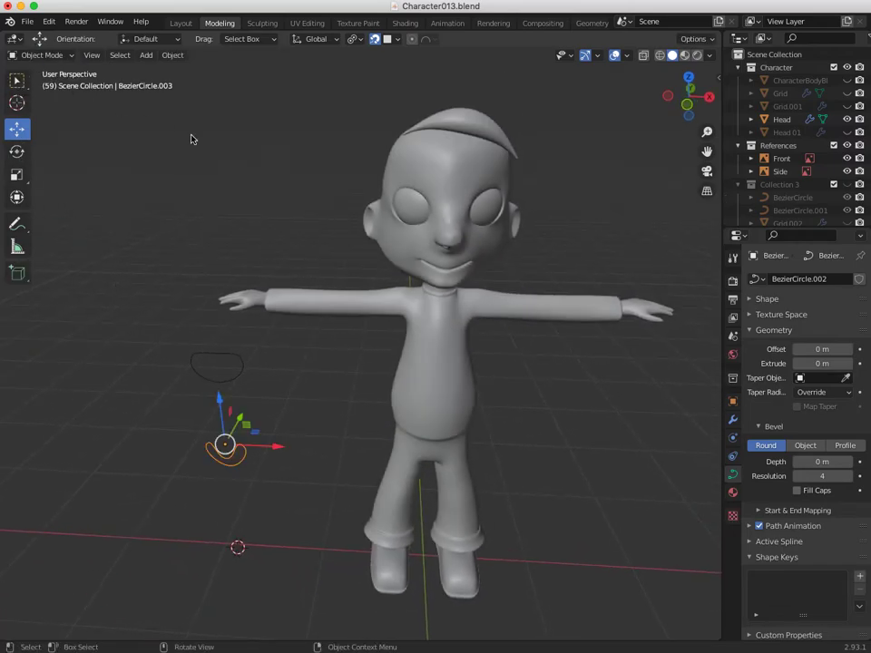
pyautogui.click(465, 138)
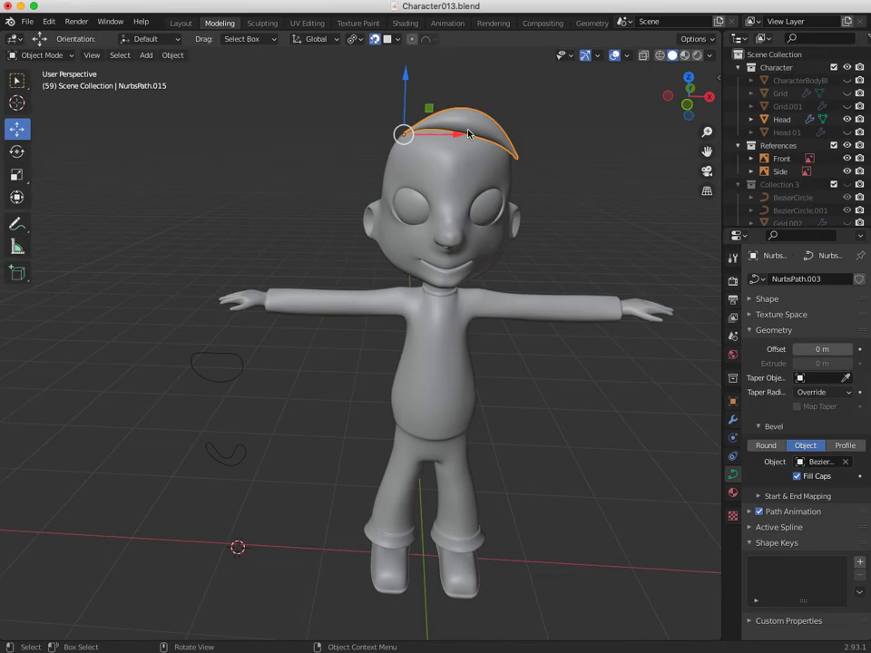
pyautogui.click(59, 56)
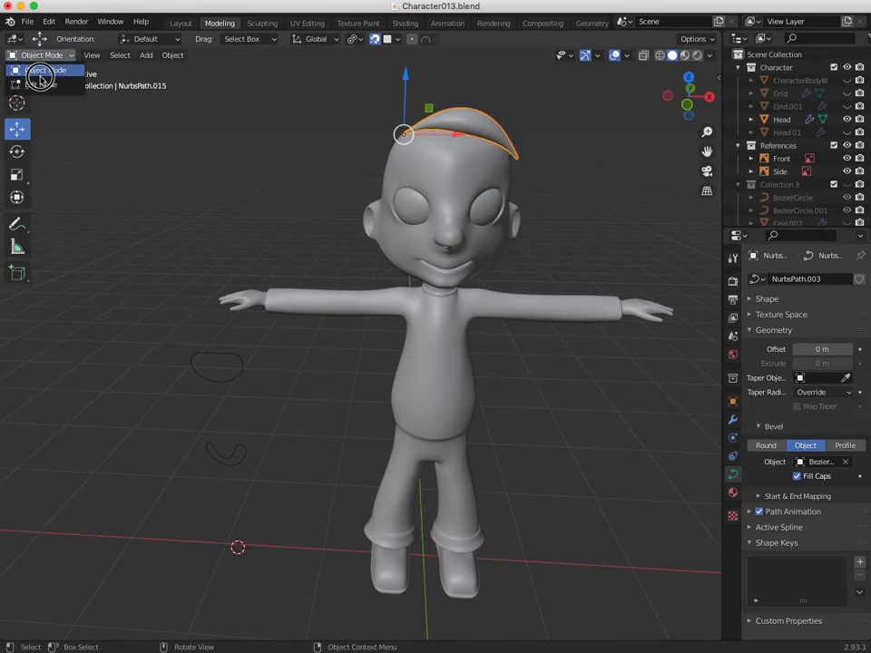
pyautogui.click(37, 82)
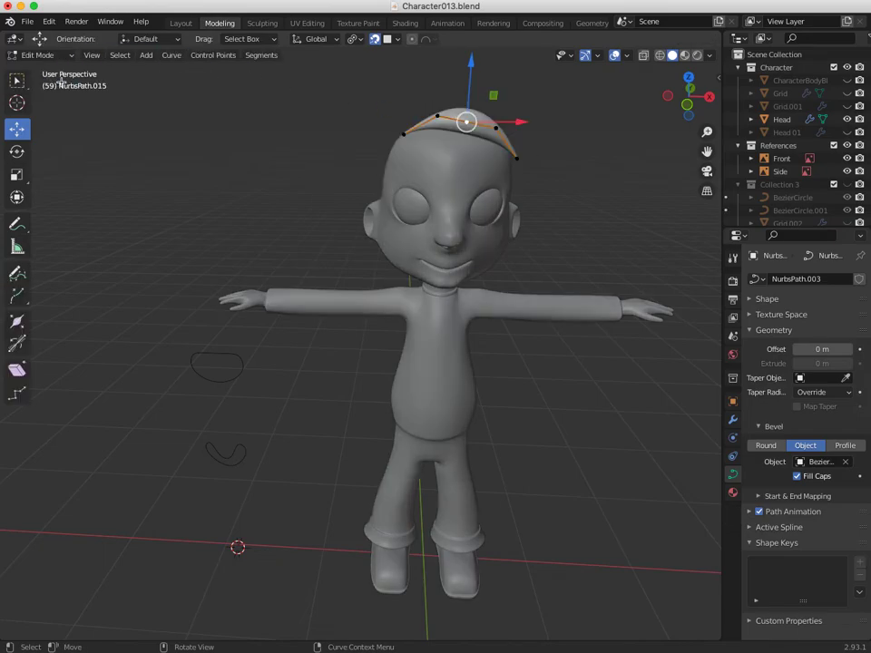
pyautogui.click(845, 463)
pyautogui.click(845, 462)
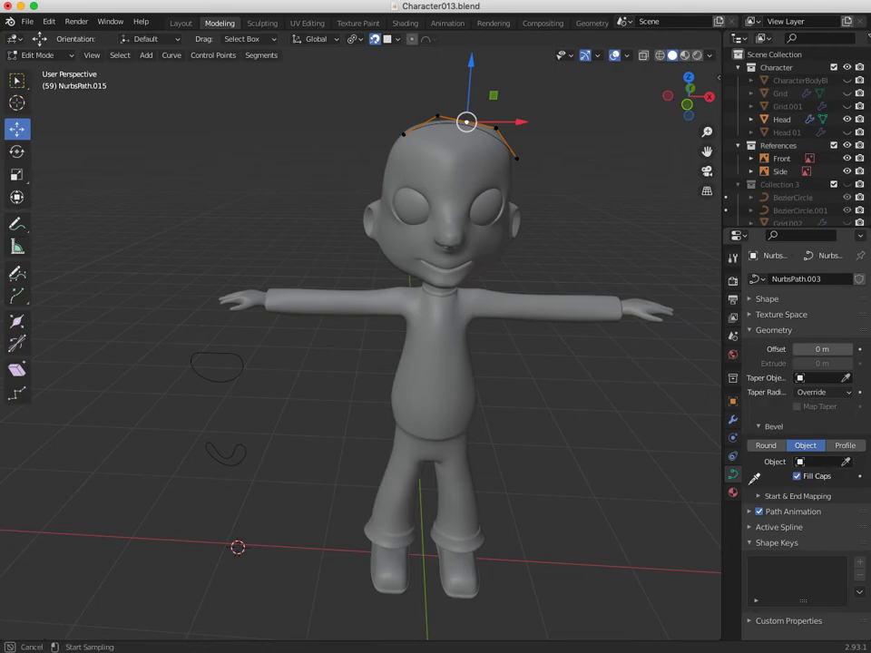
pyautogui.click(228, 461)
pyautogui.moveTo(282, 429); pyautogui.dragTo(429, 231, button='middle')
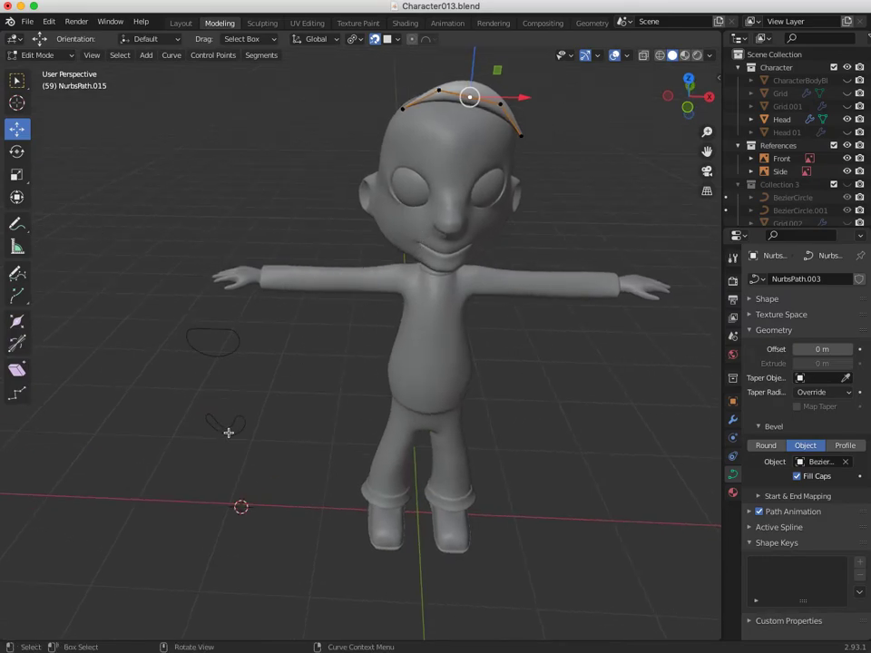
pyautogui.moveTo(227, 450); pyautogui.dragTo(41, 52, button='middle')
pyautogui.click(40, 55)
# Select the small profile curve BezierCircle.003.
pyautogui.click(50, 72)
pyautogui.moveTo(173, 196); pyautogui.dragTo(287, 523, button='middle')
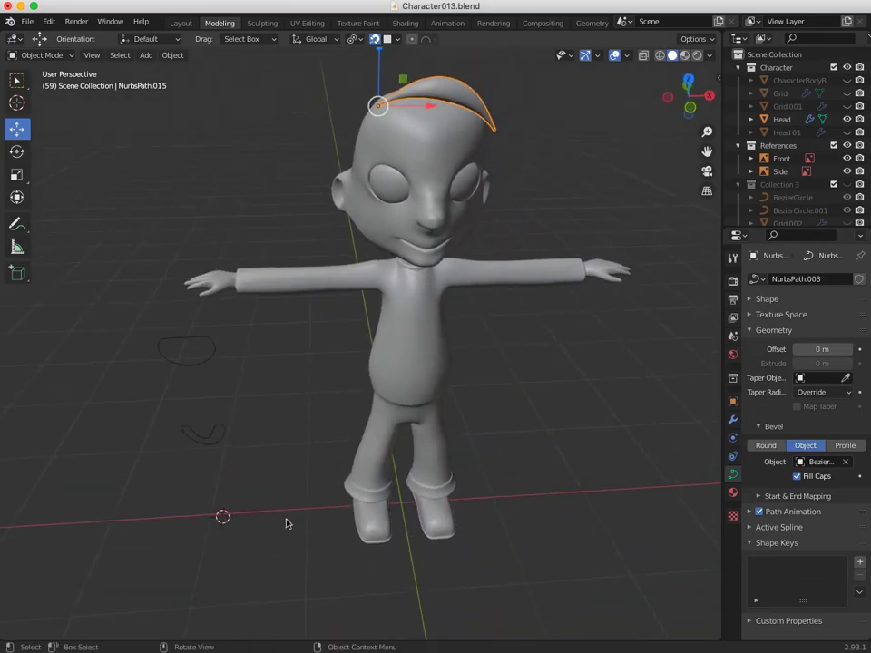
pyautogui.click(201, 443)
pyautogui.moveTo(202, 443); pyautogui.dragTo(397, 326, button='middle')
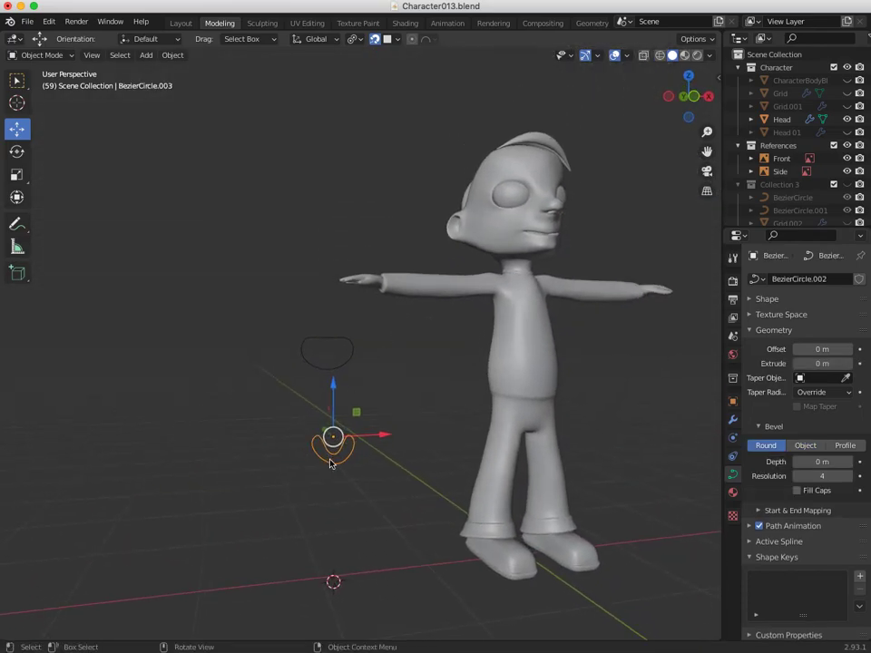
pyautogui.rightClick(302, 410)
pyautogui.click(101, 171)
# Put BezierCircle.003 into Edit Mode and bring up the curve points context menu.
pyautogui.click(45, 55)
pyautogui.click(41, 85)
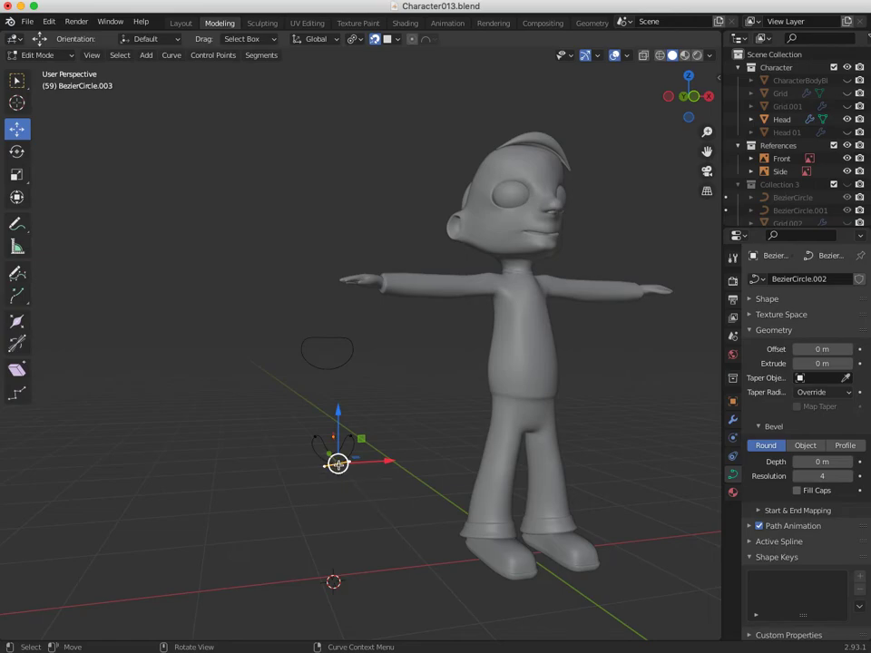
pyautogui.press('b')
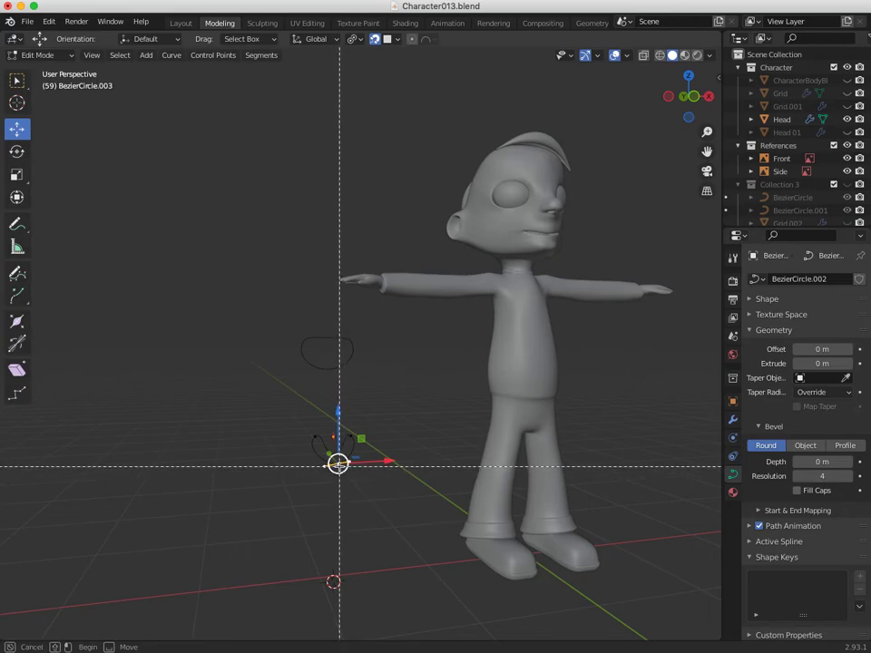
pyautogui.press('Escape')
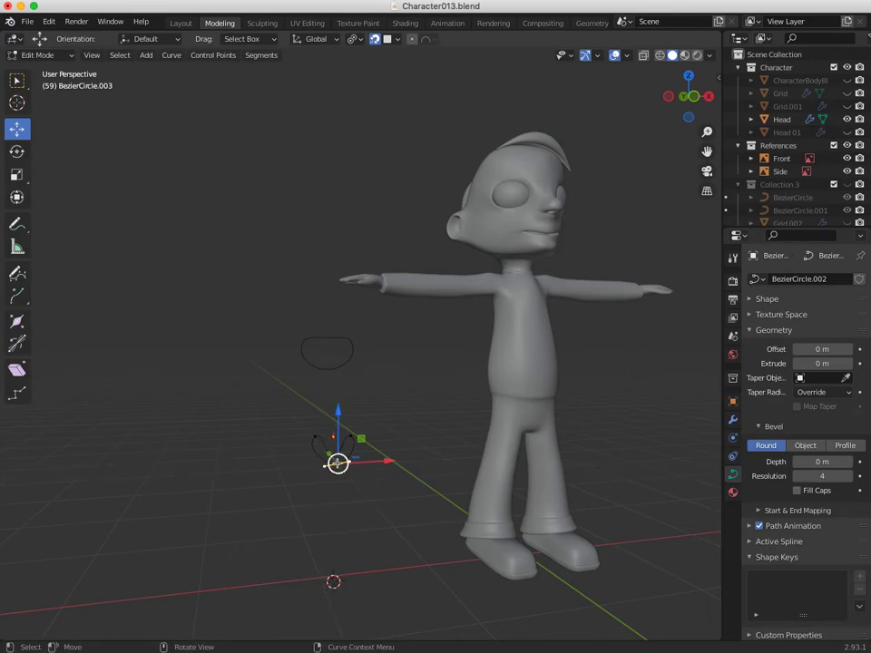
pyautogui.rightClick(336, 463)
# Browse the Add, Curve and Control Points menus, then pick the Randomize tool.
pyautogui.click(147, 56)
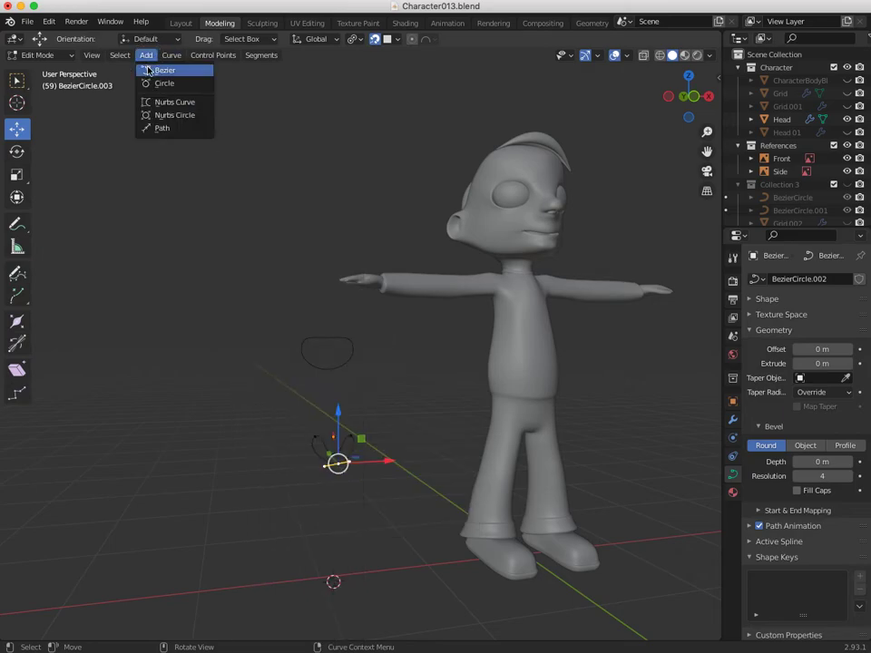
pyautogui.moveTo(170, 57)
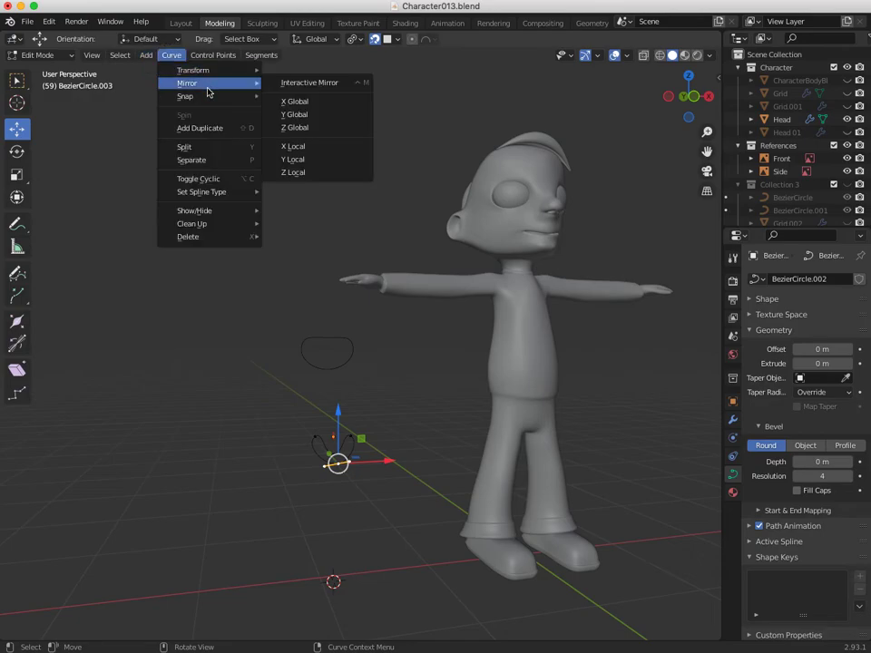
pyautogui.moveTo(211, 56)
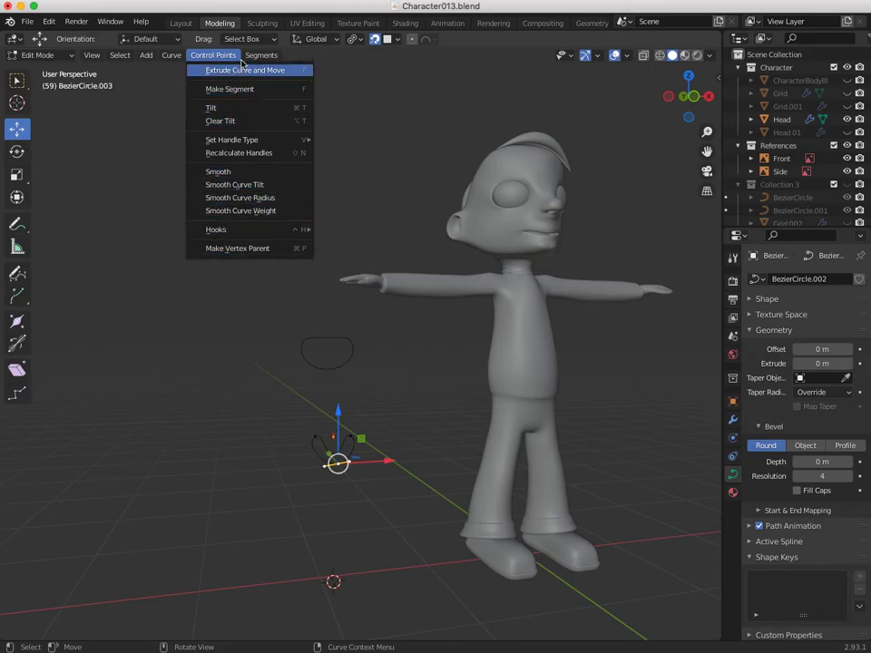
pyautogui.moveTo(251, 56)
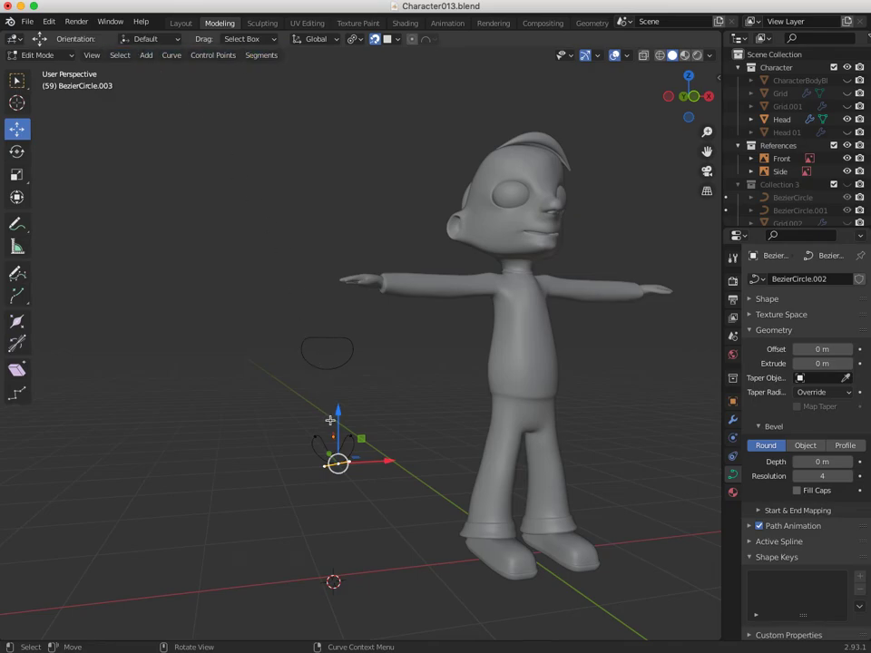
pyautogui.moveTo(336, 462); pyautogui.dragTo(316, 458, button='middle')
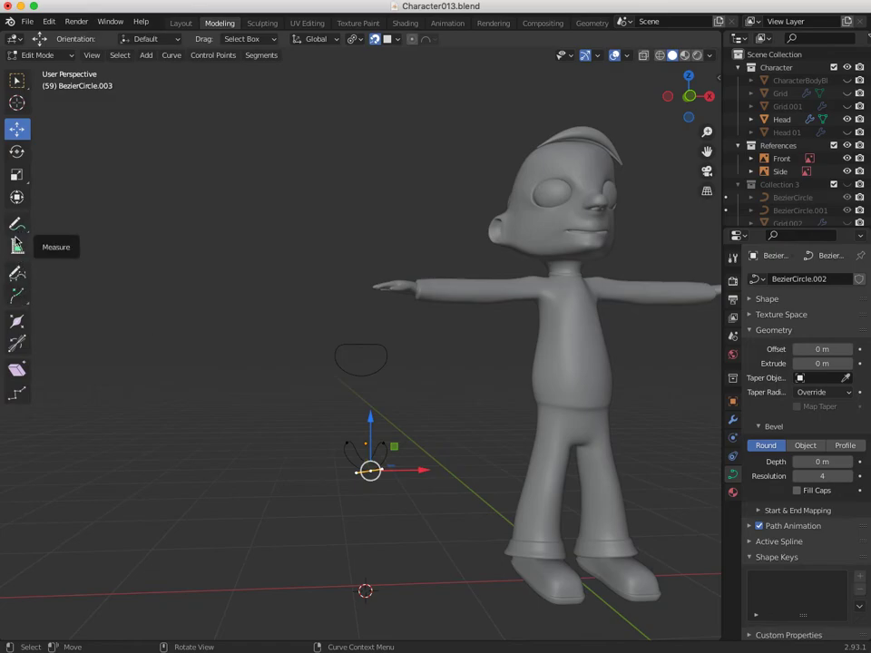
pyautogui.click(16, 394)
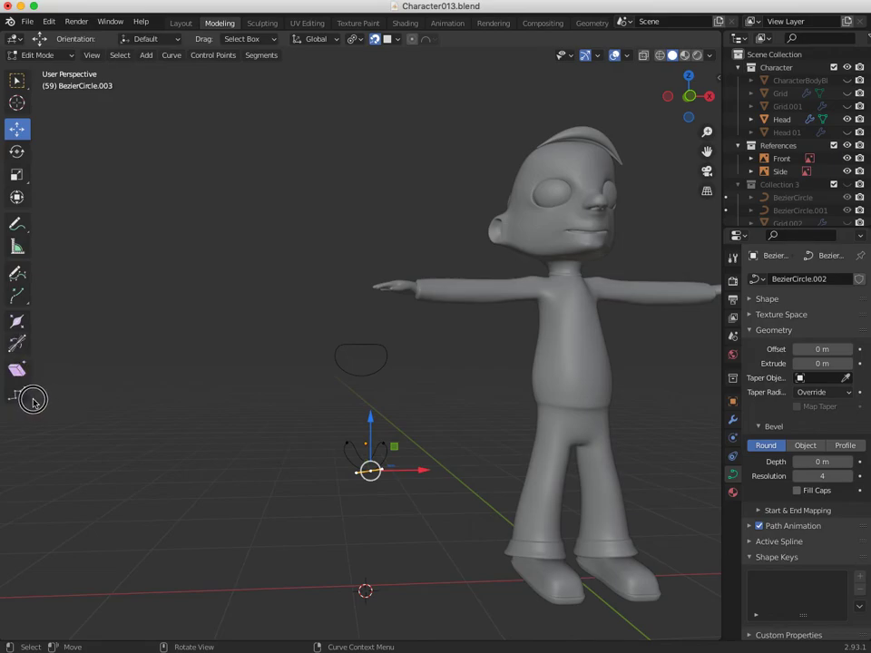
# Randomize BezierCircle.003's points at a 5.9 amount, undo the last attempts, and return to Select Box.
pyautogui.moveTo(440, 460); pyautogui.dragTo(402, 465)
pyautogui.click(381, 443)
pyautogui.moveTo(334, 413); pyautogui.dragTo(361, 417)
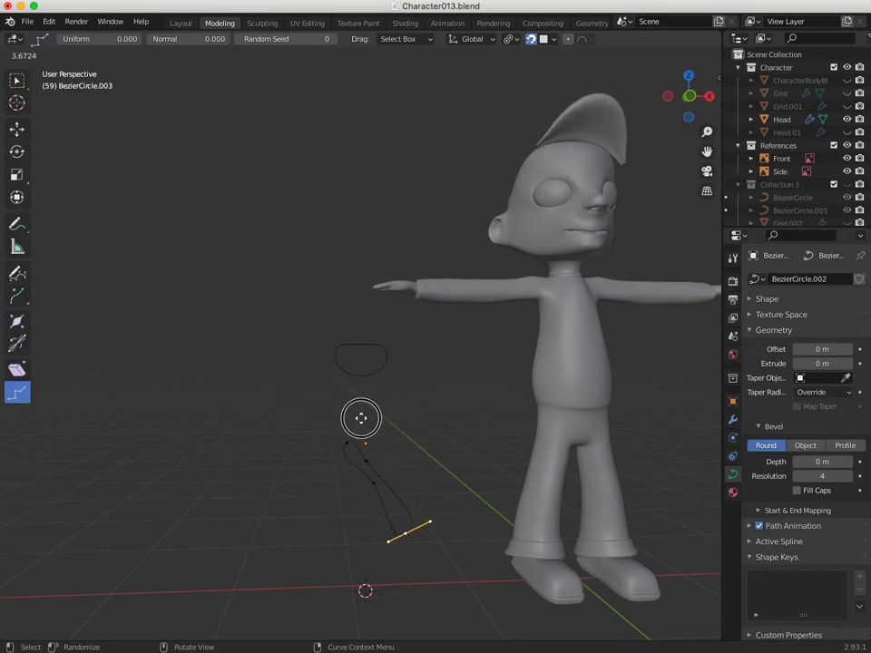
pyautogui.click(361, 417)
pyautogui.moveTo(361, 417); pyautogui.dragTo(243, 491, button='middle')
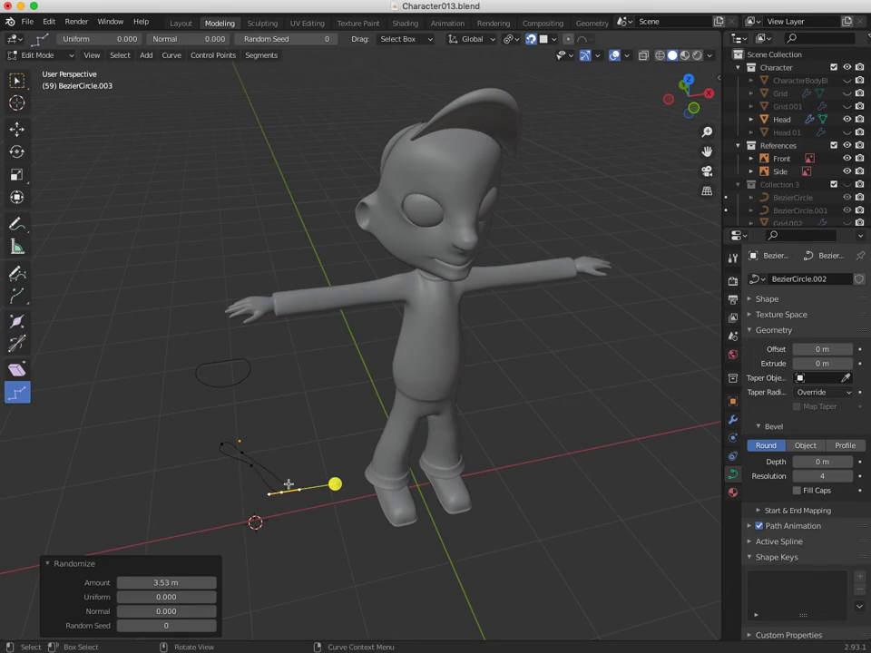
pyautogui.moveTo(332, 484); pyautogui.dragTo(284, 410)
pyautogui.moveTo(284, 410); pyautogui.dragTo(375, 390, button='middle')
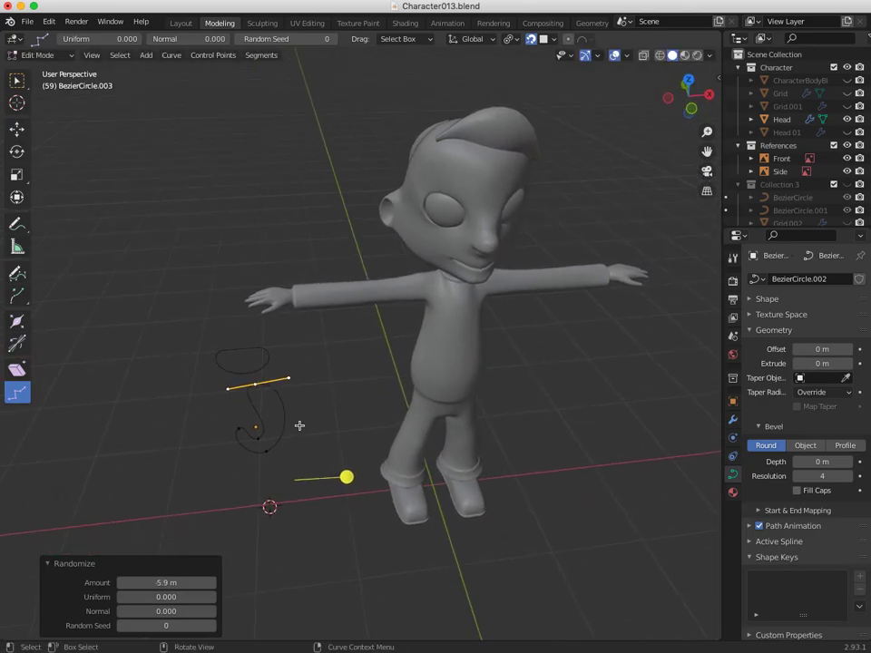
pyautogui.hotkey('ctrl', 'z')
pyautogui.hotkey('ctrl', 'z')
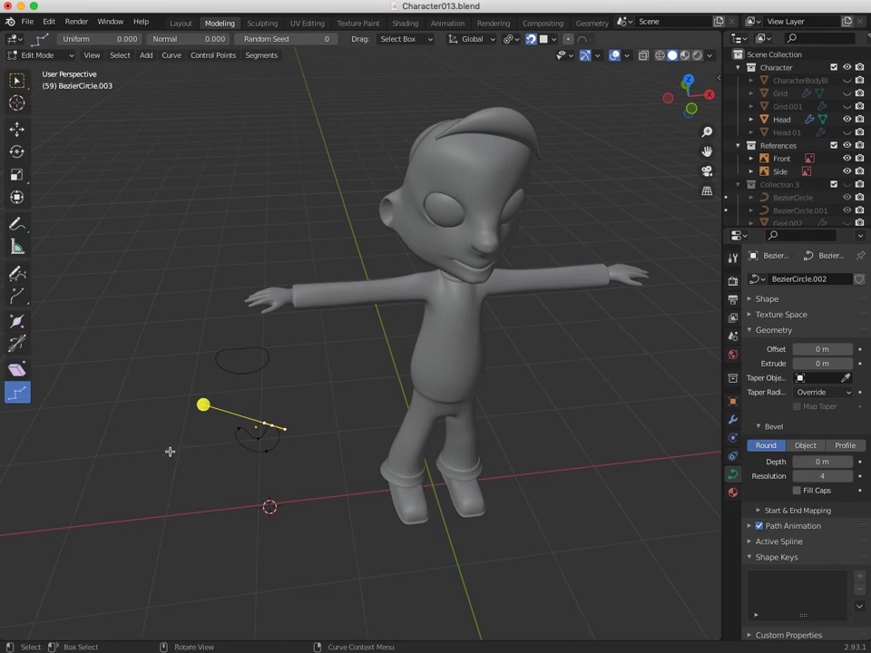
pyautogui.click(16, 81)
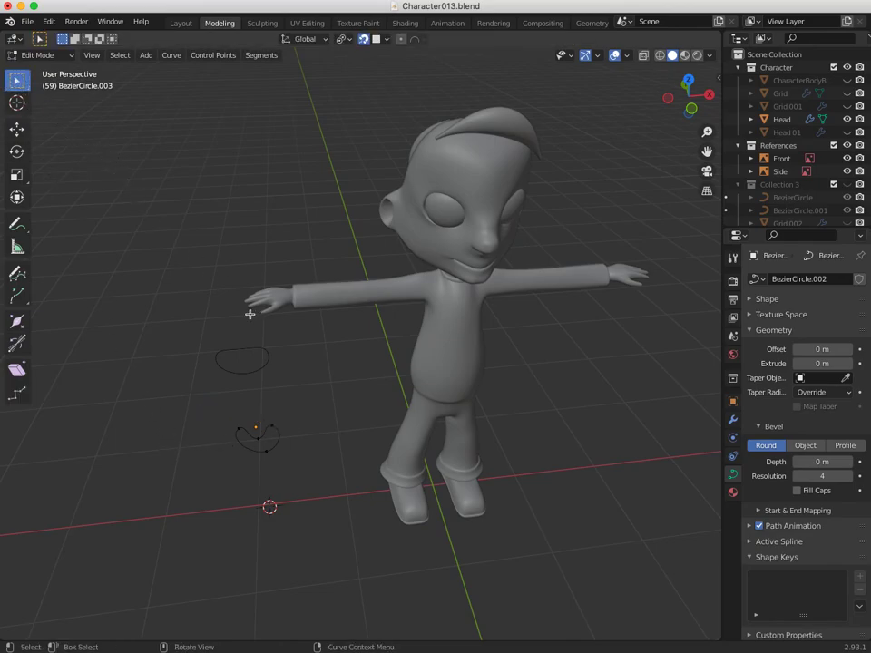
pyautogui.moveTo(250, 315); pyautogui.dragTo(220, 321, button='middle')
# Hide BezierCircle.002, BezierCircle.003 and NurbsPath.013–.015 in the Outliner.
pyautogui.keyDown('shift'); pyautogui.moveTo(329, 395); pyautogui.dragTo(335, 417, button='middle'); pyautogui.keyUp('shift')
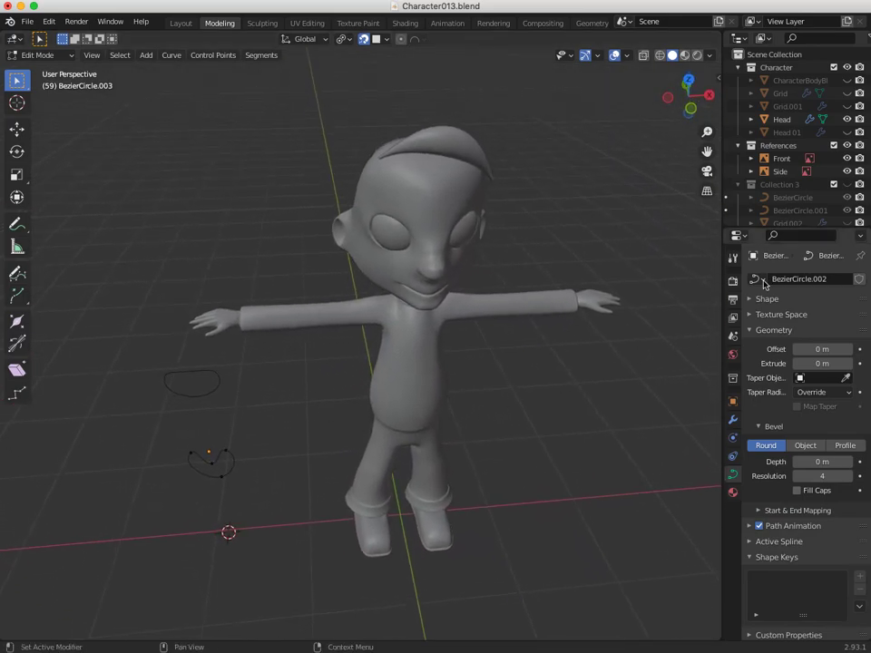
pyautogui.scroll(-10, 862, 214)
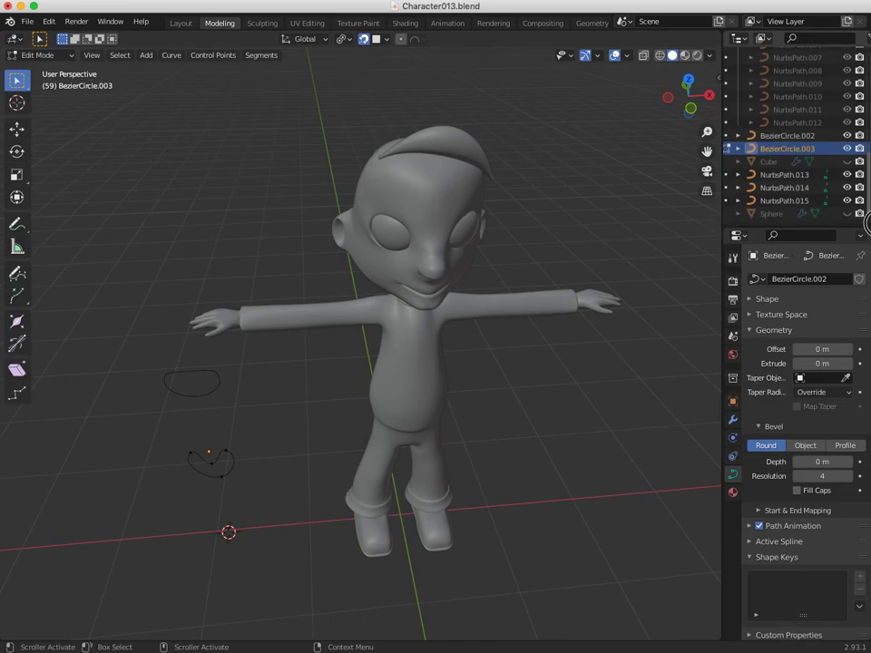
pyautogui.click(846, 136)
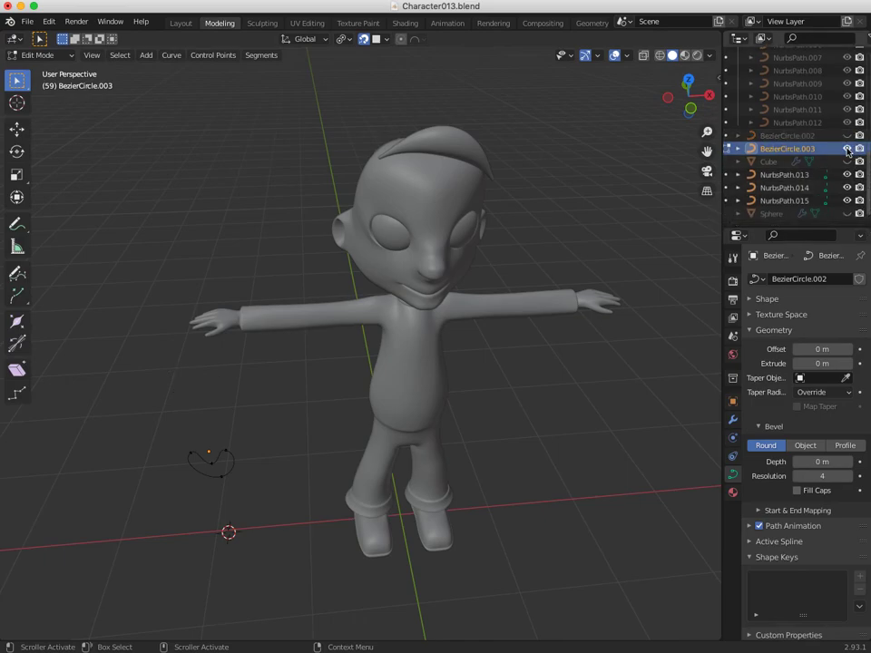
pyautogui.click(848, 150)
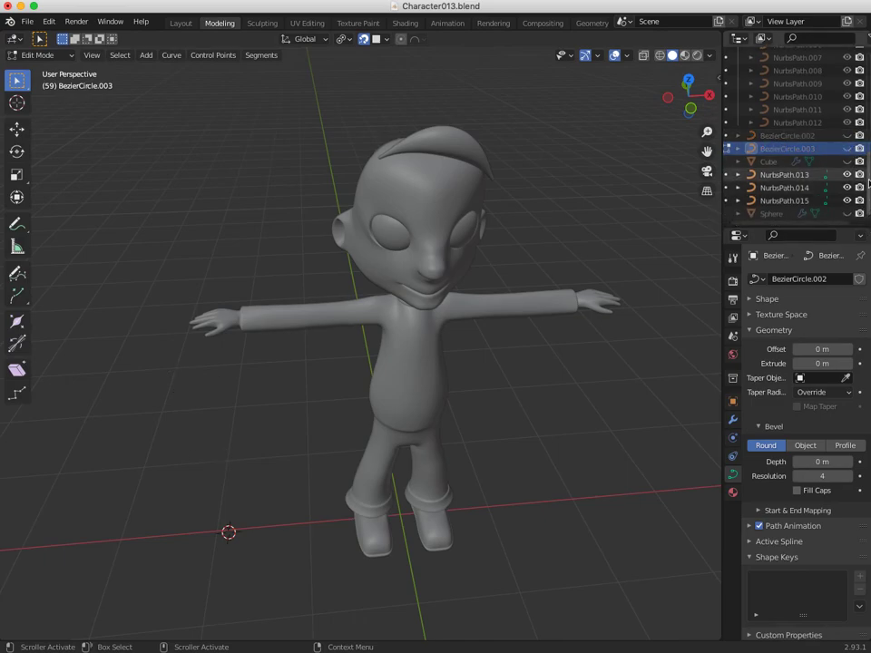
pyautogui.click(847, 176)
pyautogui.click(847, 188)
pyautogui.click(848, 202)
pyautogui.moveTo(868, 189); pyautogui.dragTo(860, 98)
# Show Collection 3 and orbit around to inspect the hair on the head.
pyautogui.click(848, 150)
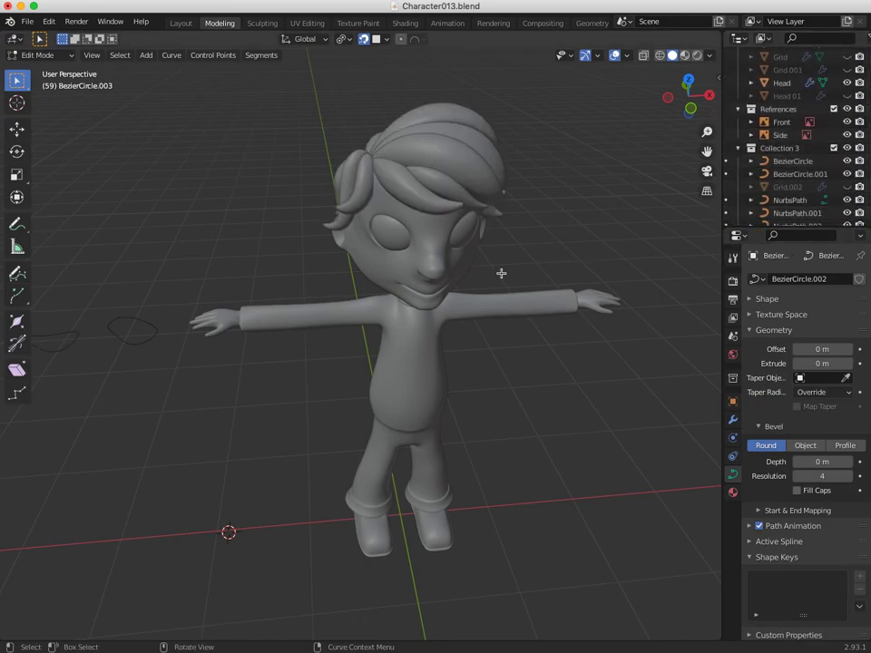
pyautogui.moveTo(466, 277)
pyautogui.mouseDown(button='middle')
pyautogui.moveTo(439, 277)
pyautogui.moveTo(460, 272)
pyautogui.mouseUp(button='middle')
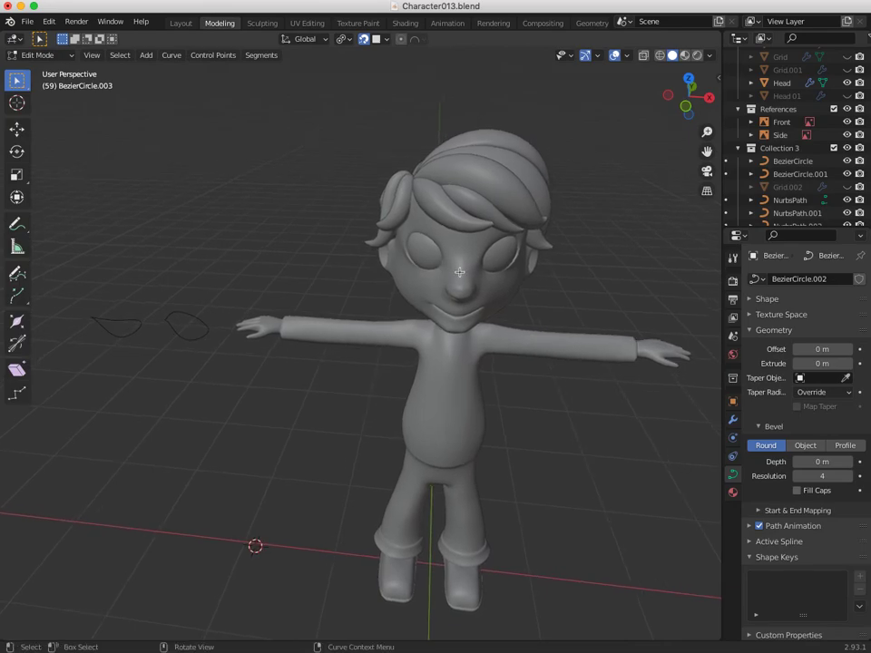
pyautogui.moveTo(136, 338); pyautogui.dragTo(148, 310, button='middle')
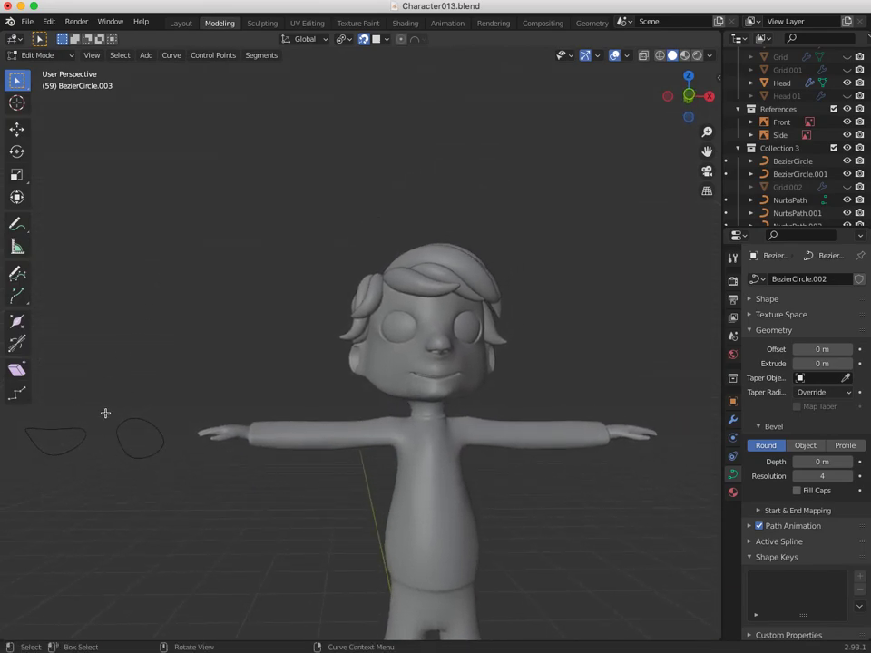
pyautogui.moveTo(394, 311); pyautogui.dragTo(436, 354, button='middle')
pyautogui.moveTo(375, 340); pyautogui.dragTo(578, 285, button='middle')
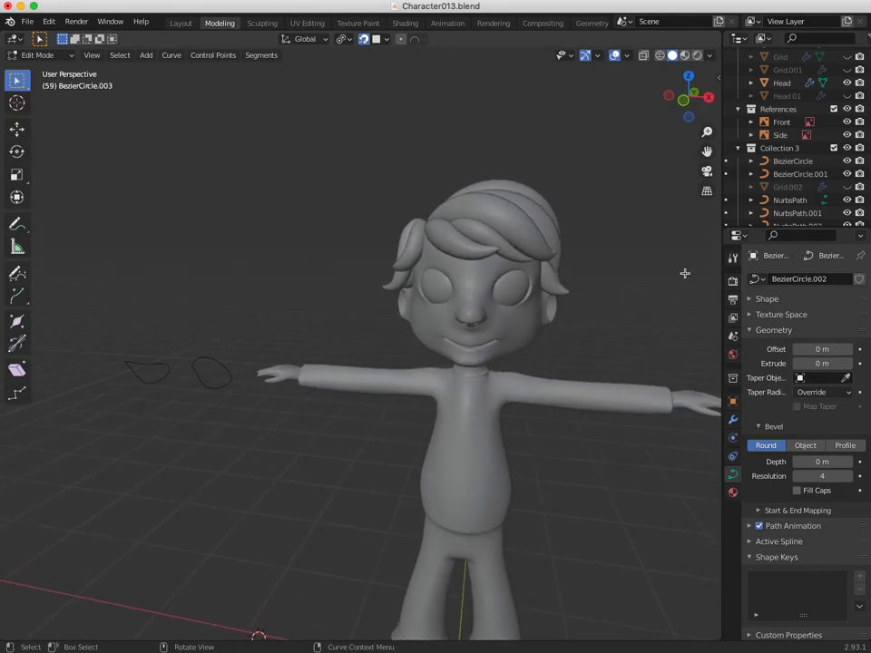